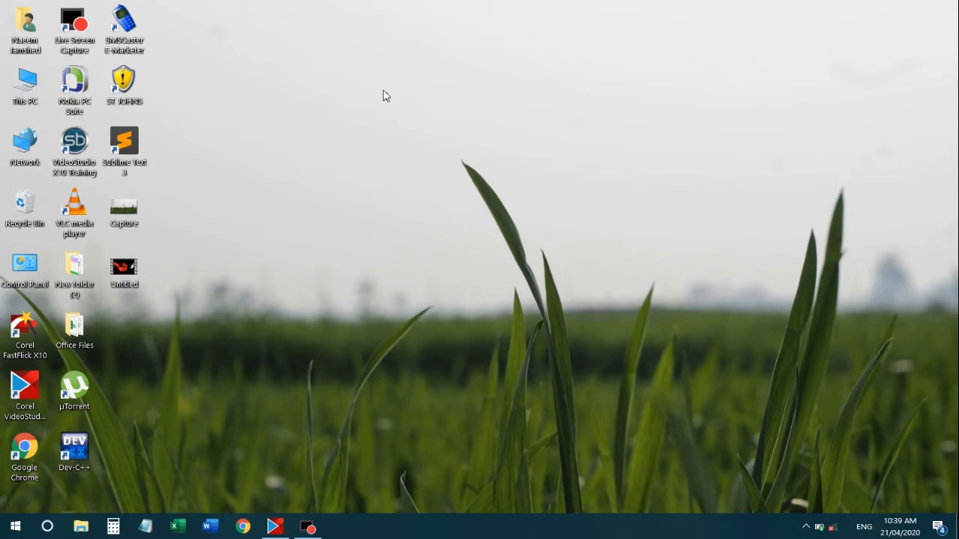
Refresh the desktop several times from its right-click menu
right_click(382, 90)
click(426, 128)
right_click(384, 87)
click(421, 129)
right_click(354, 96)
click(419, 134)
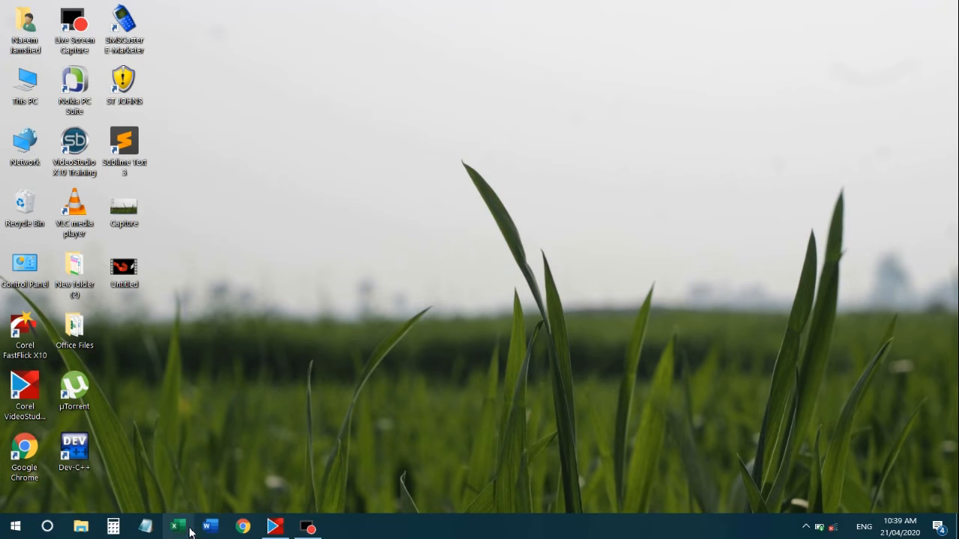
right_click(281, 150)
click(310, 194)
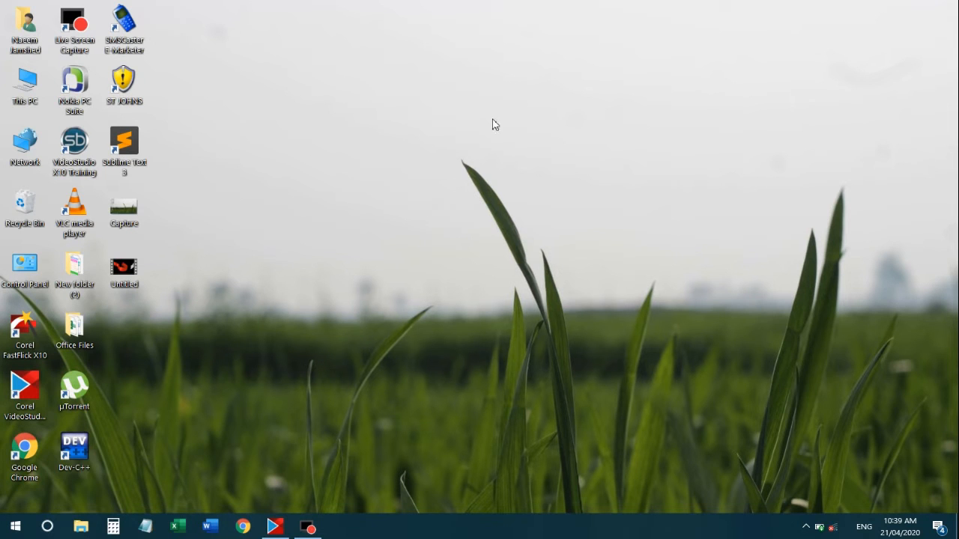
Launch Excel from the Run prompt and create a new blank workbook
key(super+r)
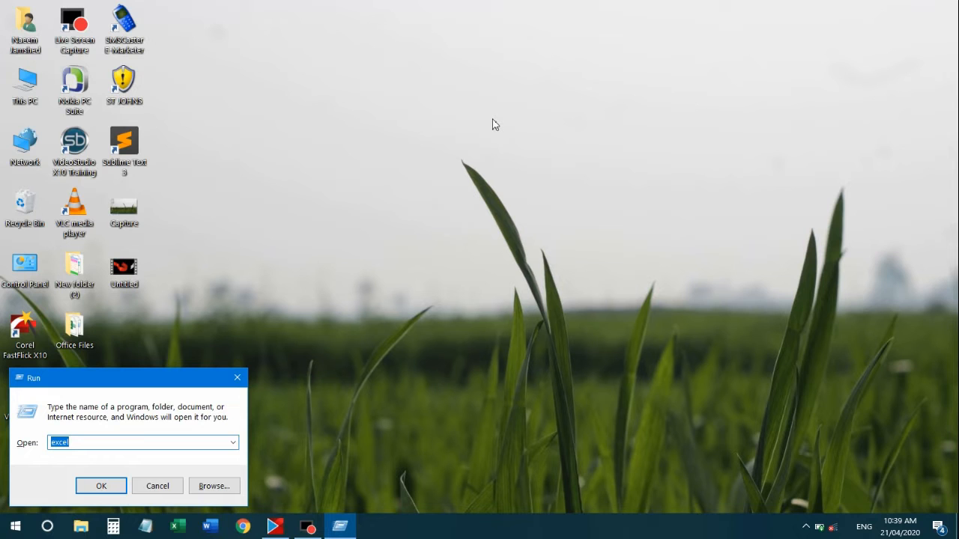
key(Return)
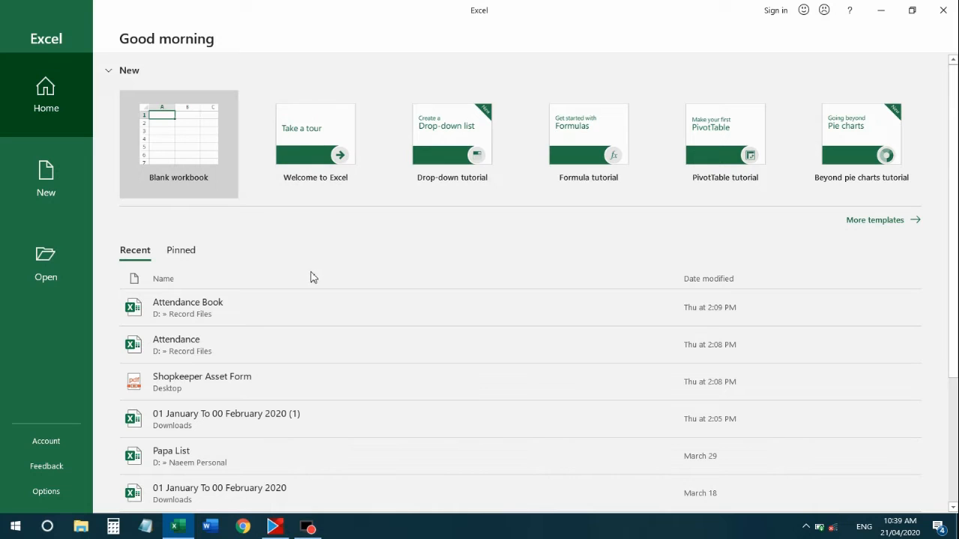
scroll(340, 203, down, 1)
scroll(332, 215, up, 1)
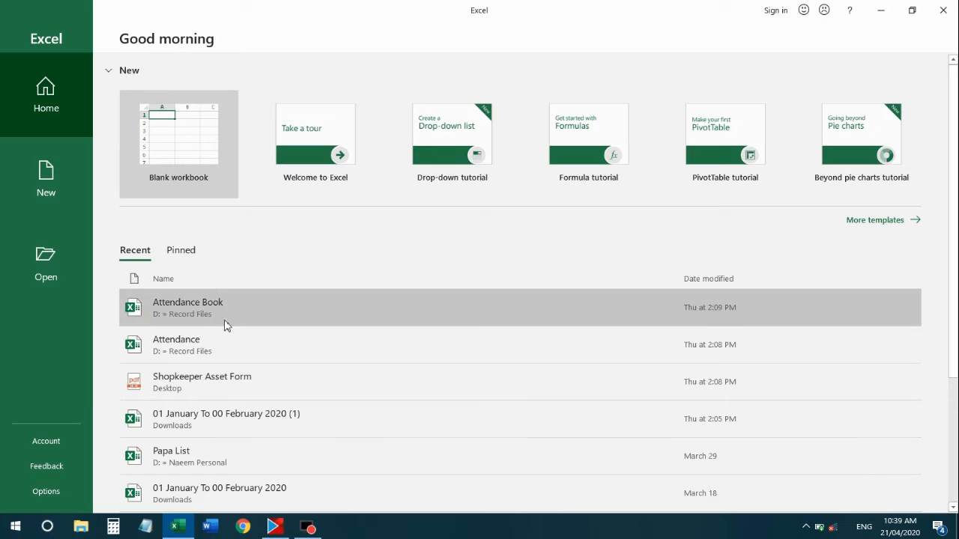
scroll(232, 344, down, 2)
scroll(248, 325, up, 2)
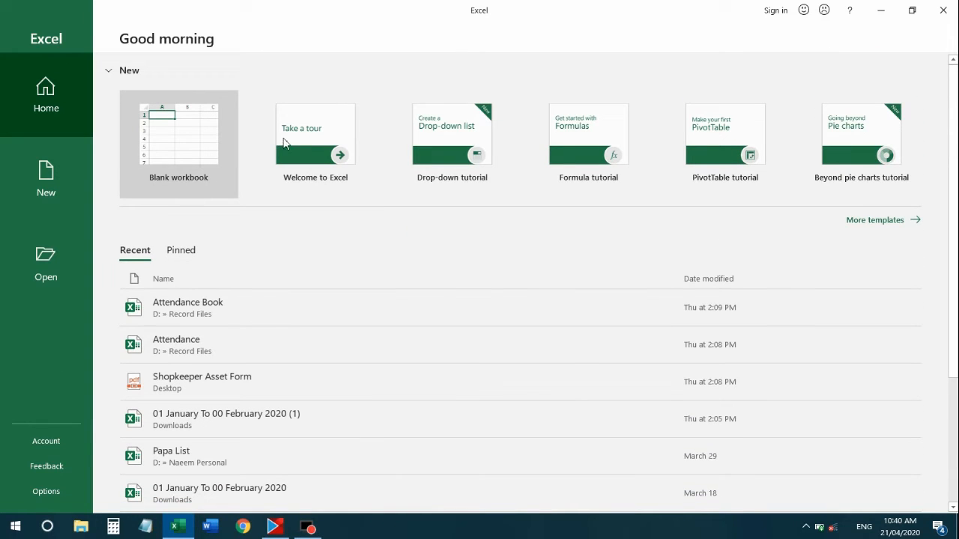
click(180, 146)
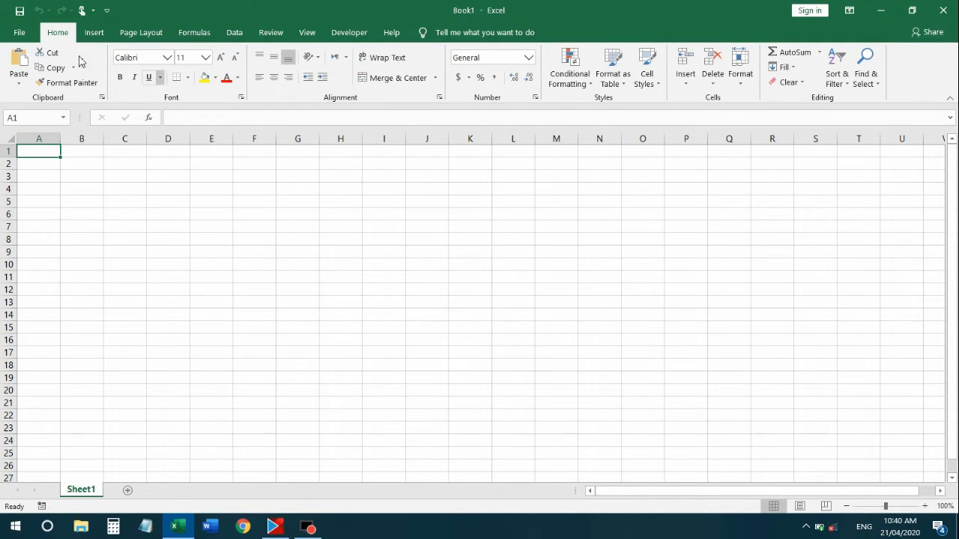
Select cells C5, D4 and D5, then open and close the Copy options dropdown twice
click(121, 203)
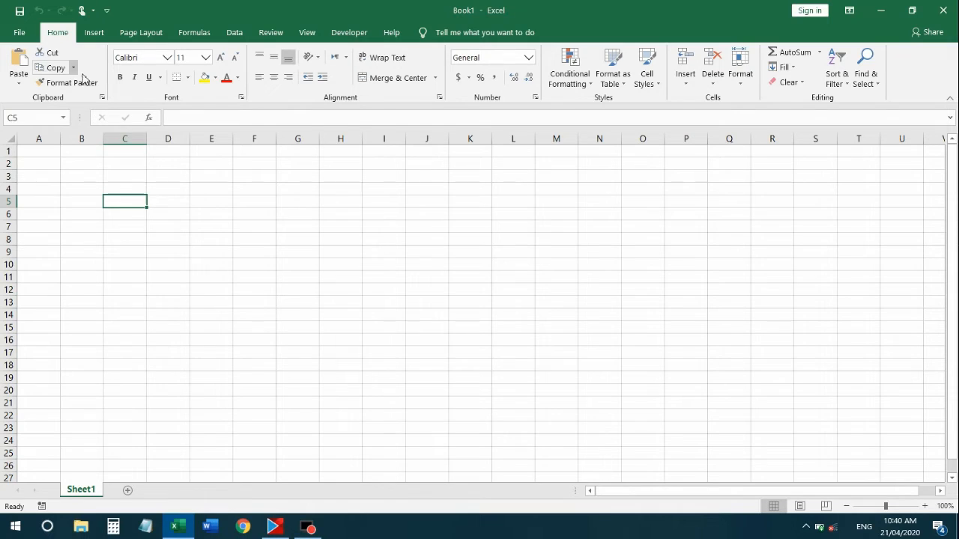
click(170, 187)
click(176, 206)
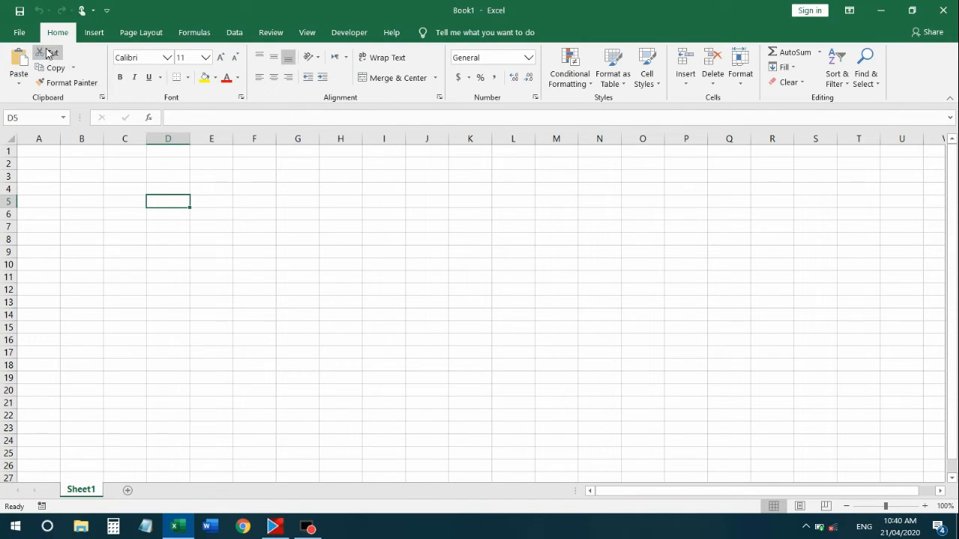
click(73, 69)
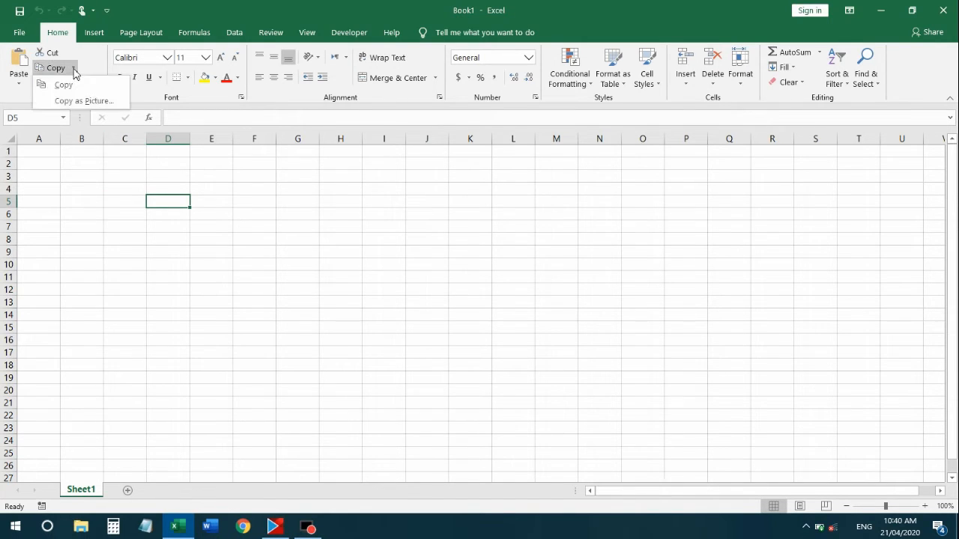
click(74, 68)
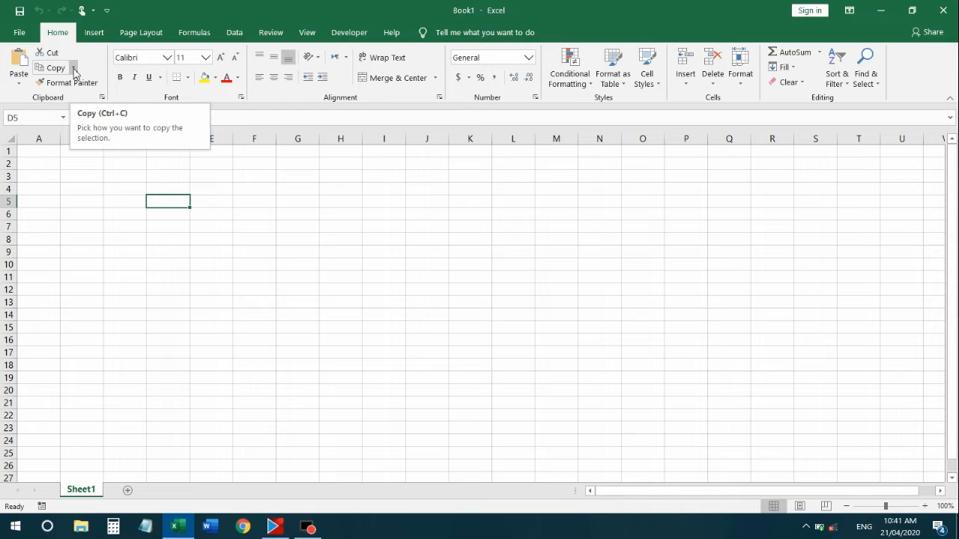
click(73, 68)
click(97, 65)
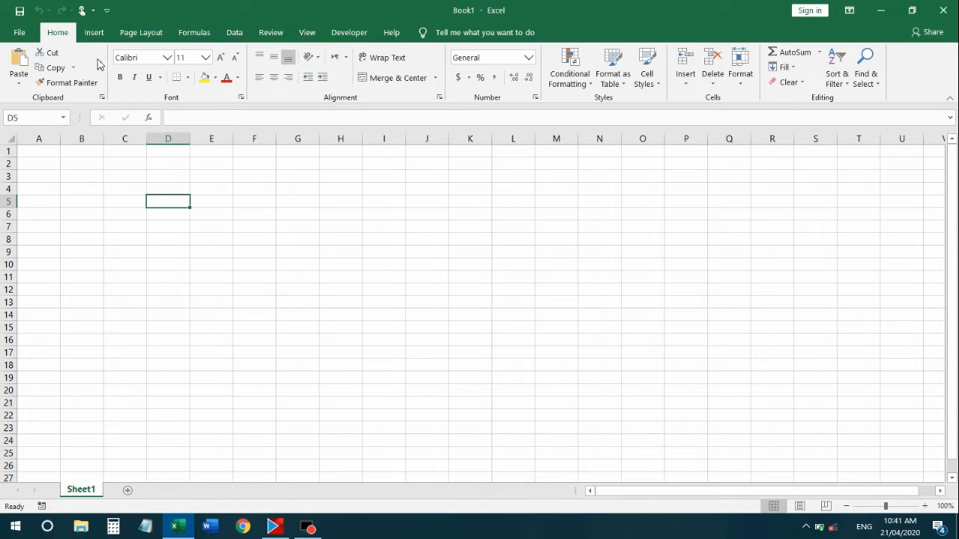
Select cells E4, F6 and E5 in turn, then use a Home tab formatting button
click(208, 190)
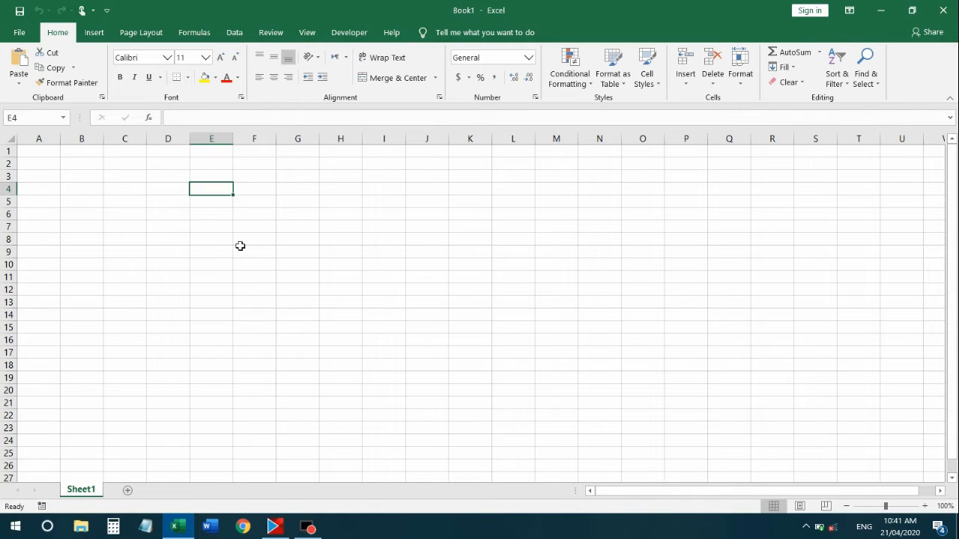
click(241, 218)
click(210, 200)
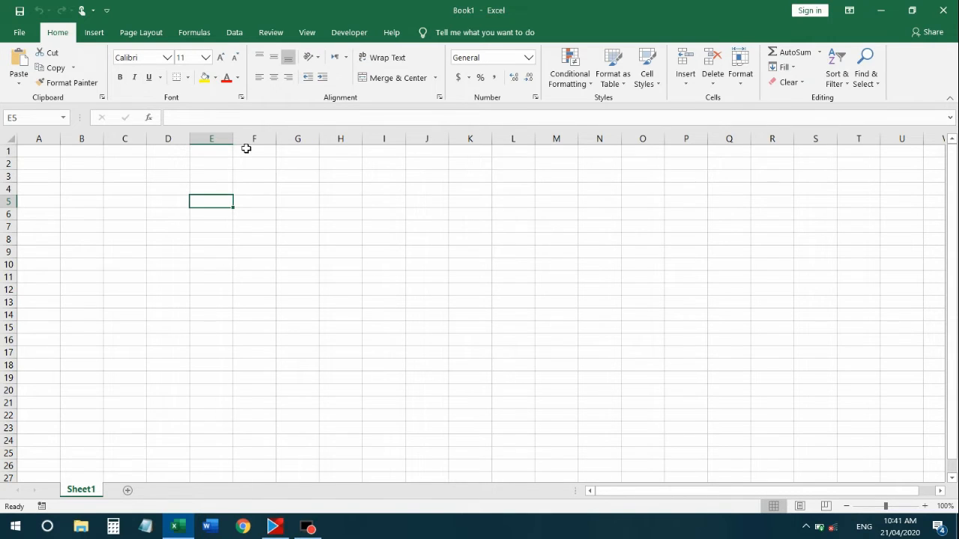
click(149, 77)
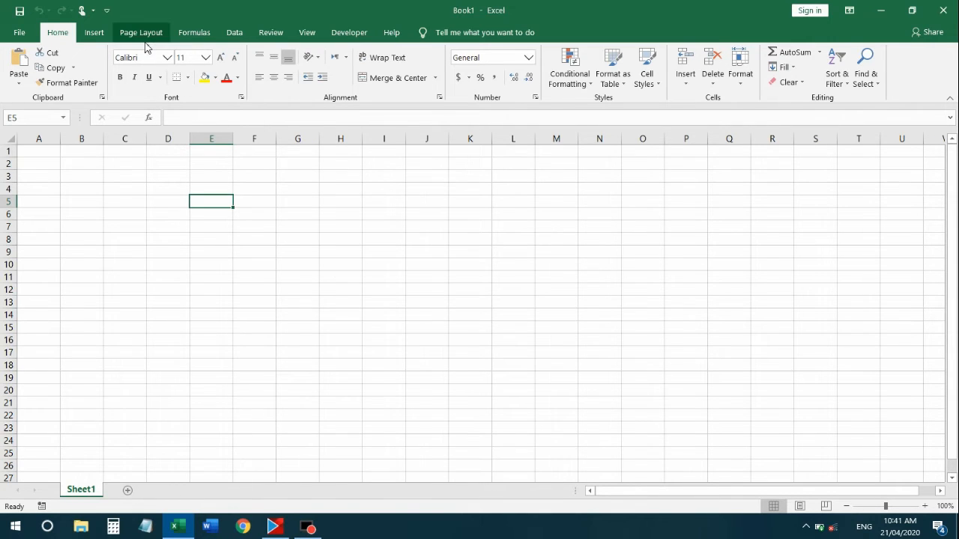
Enter a person's name in cell E4 and autofit column E to it
click(253, 214)
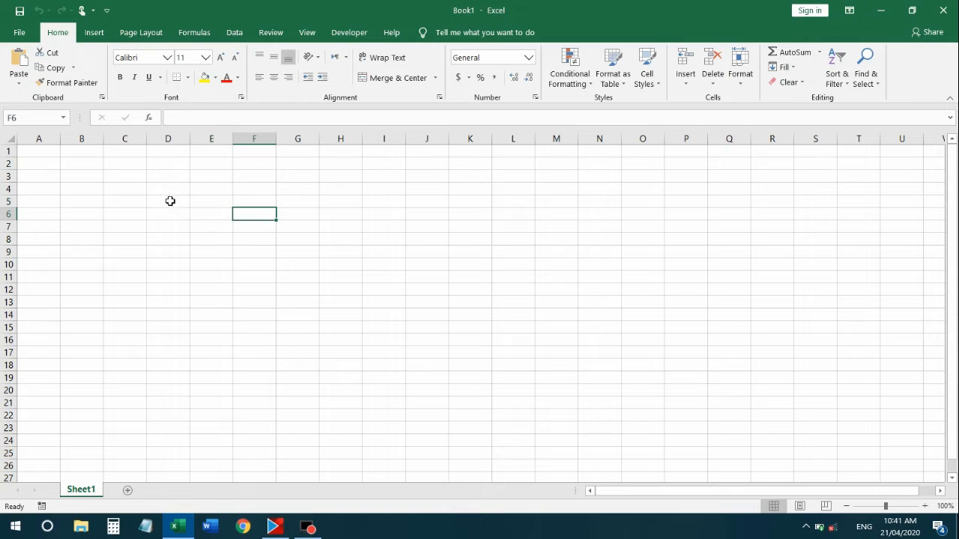
click(210, 191)
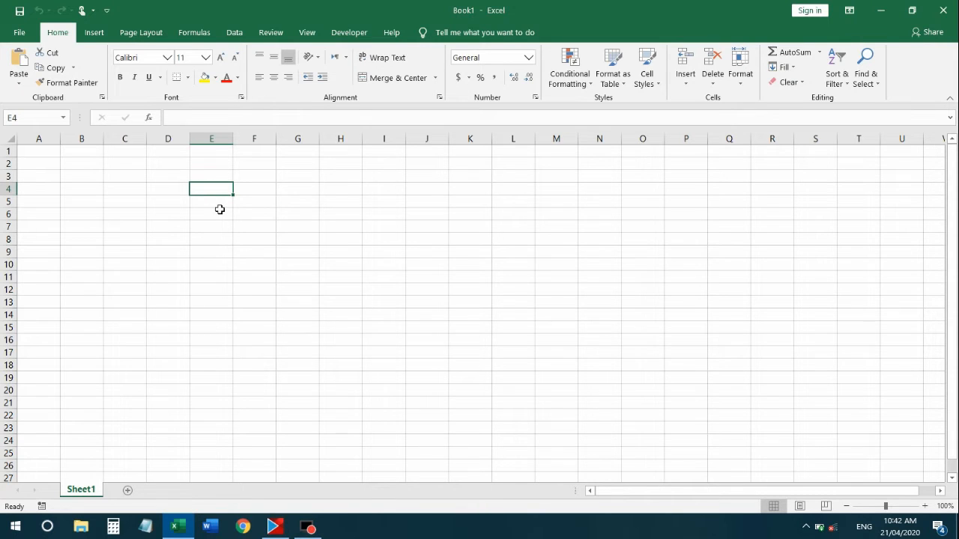
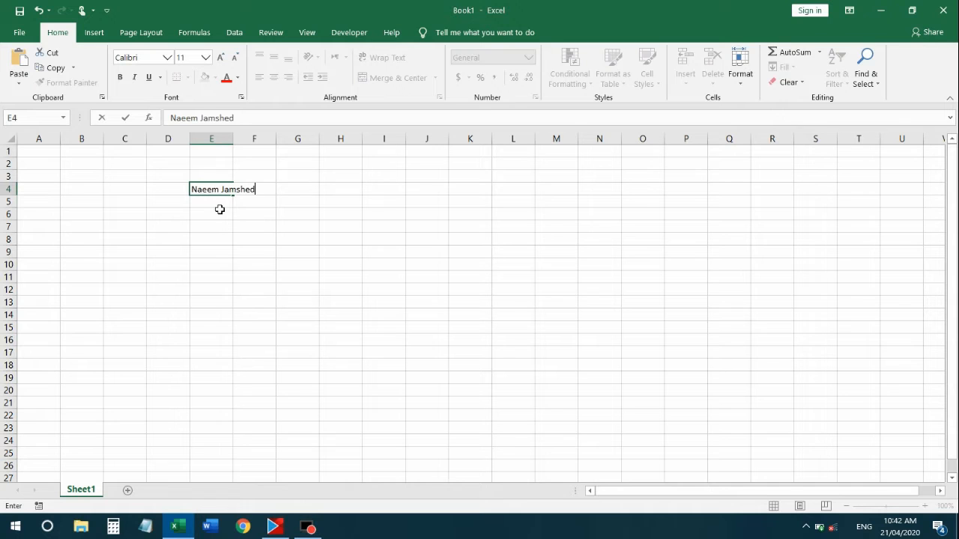
key(Return)
click(223, 187)
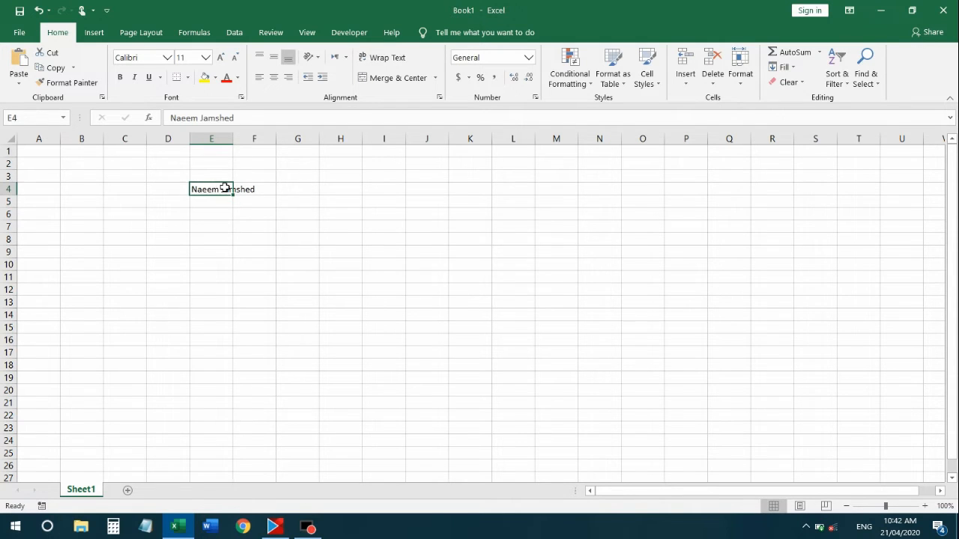
double_click(233, 139)
Make the name in E4 bold in the Aileron Black font
click(227, 211)
click(224, 178)
click(224, 189)
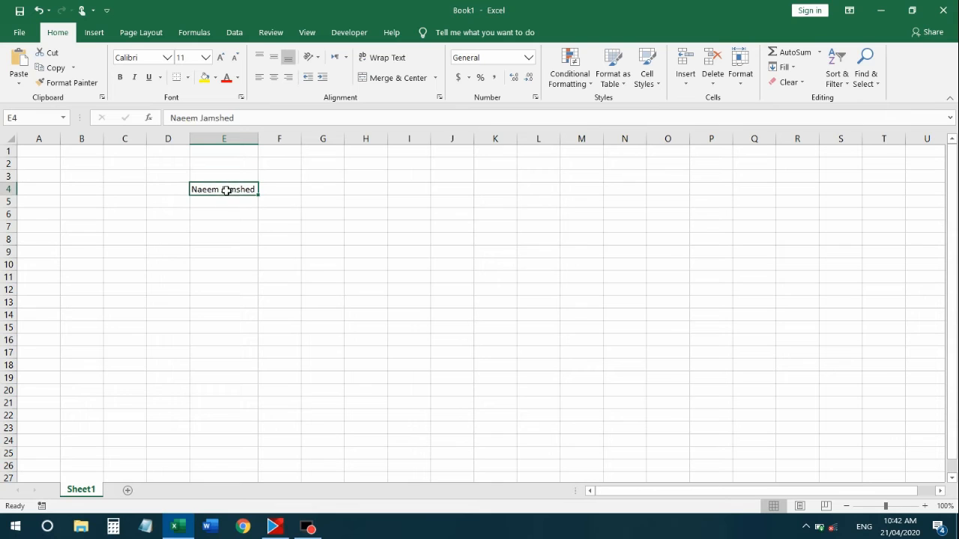
click(119, 77)
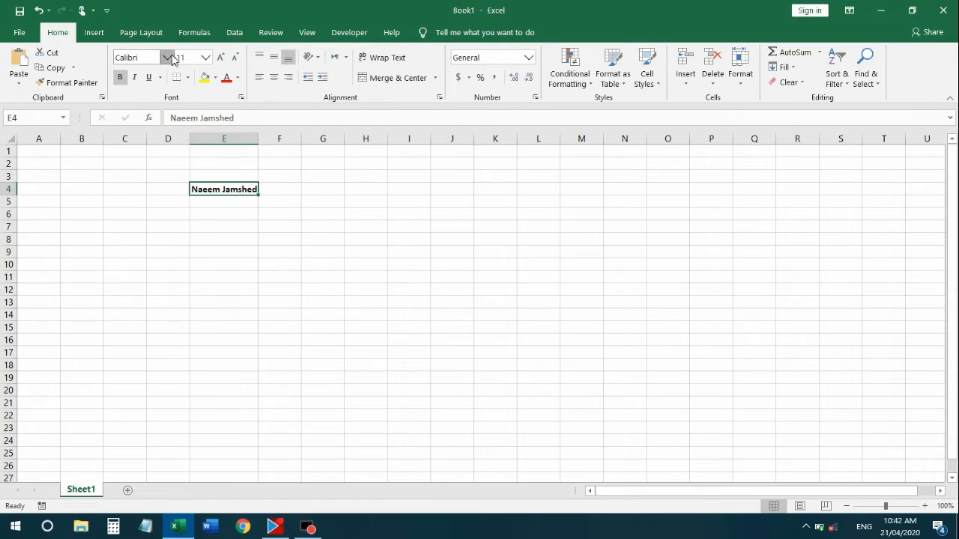
click(166, 57)
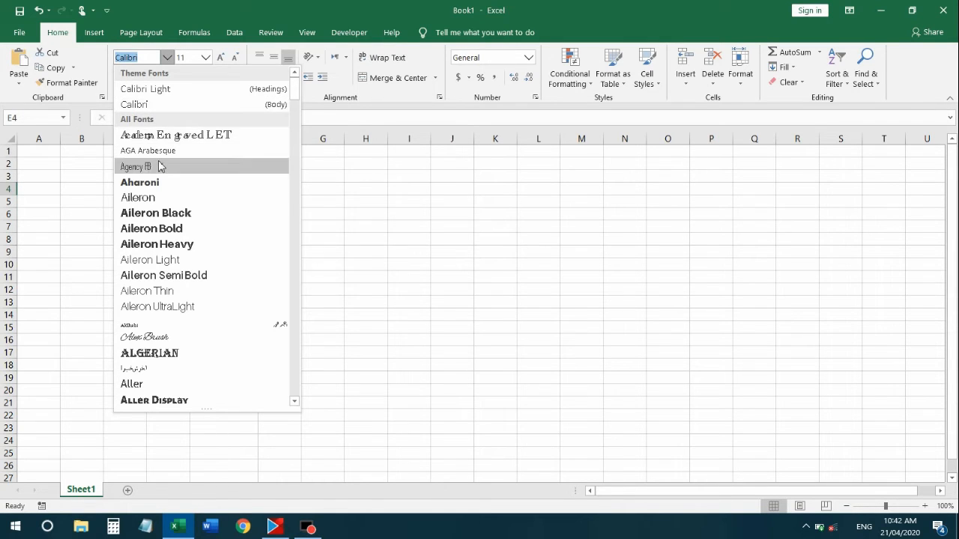
click(179, 214)
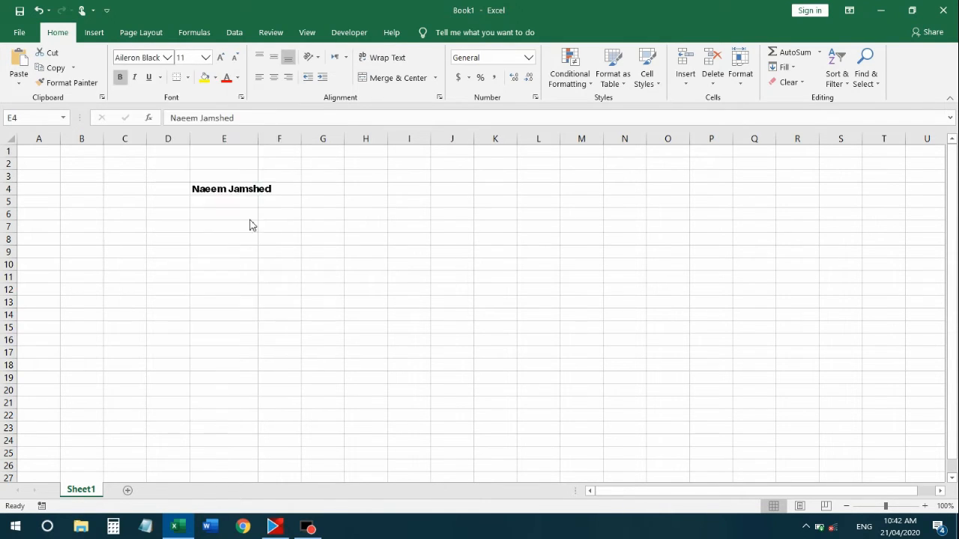
Widen column E to fit the name and reselect E4
click(278, 230)
drag(259, 139, 276, 138)
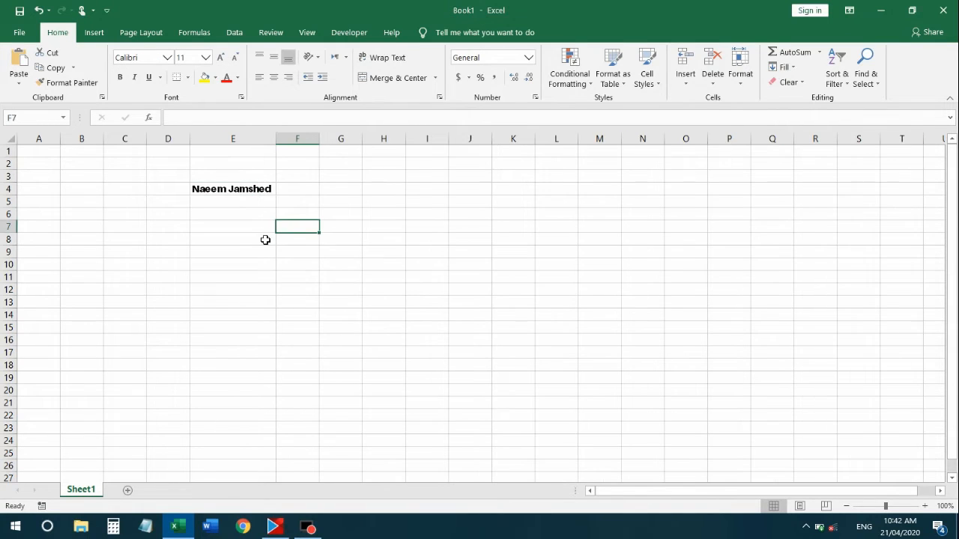
click(266, 239)
click(257, 180)
click(253, 188)
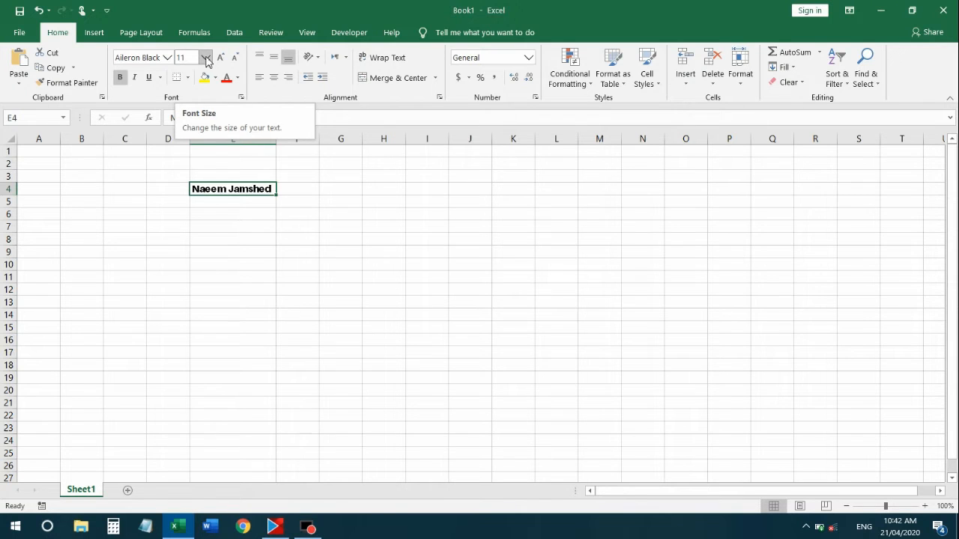
Set the name's font size to 20, autofit column E, then adjust the size to 18
click(205, 57)
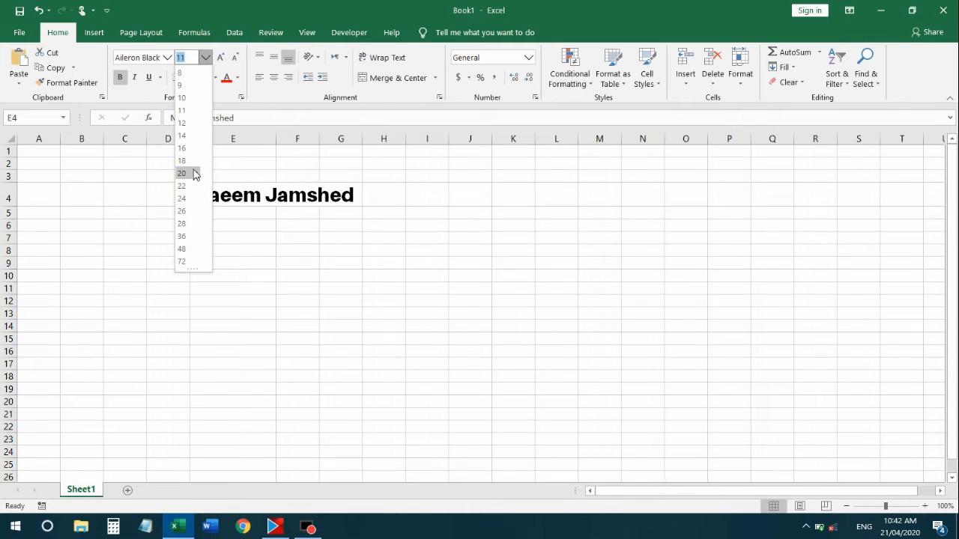
click(189, 174)
double_click(277, 139)
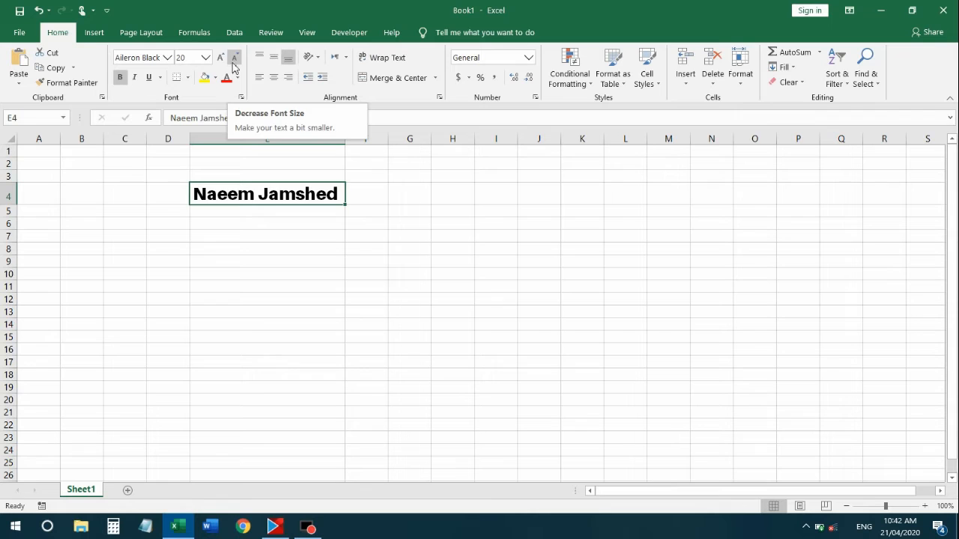
click(233, 63)
click(235, 64)
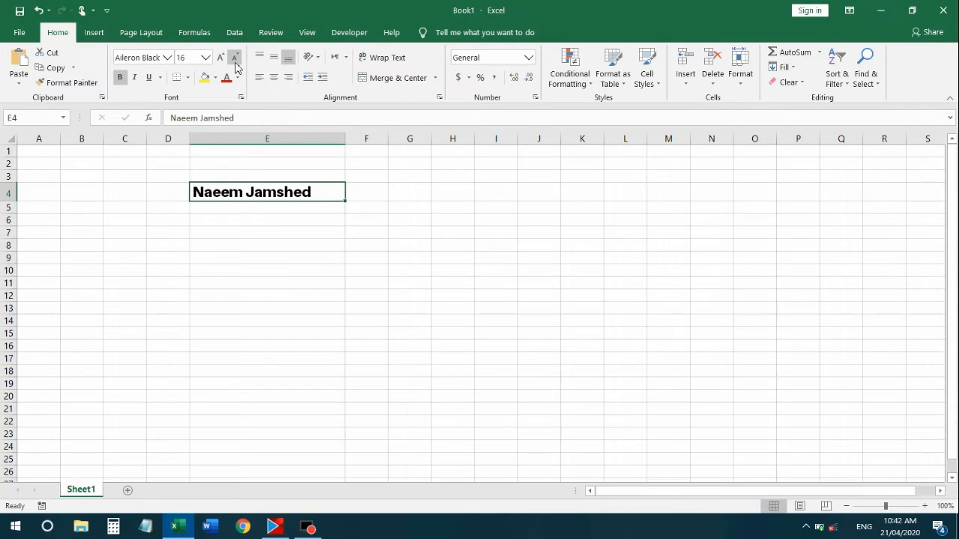
click(220, 59)
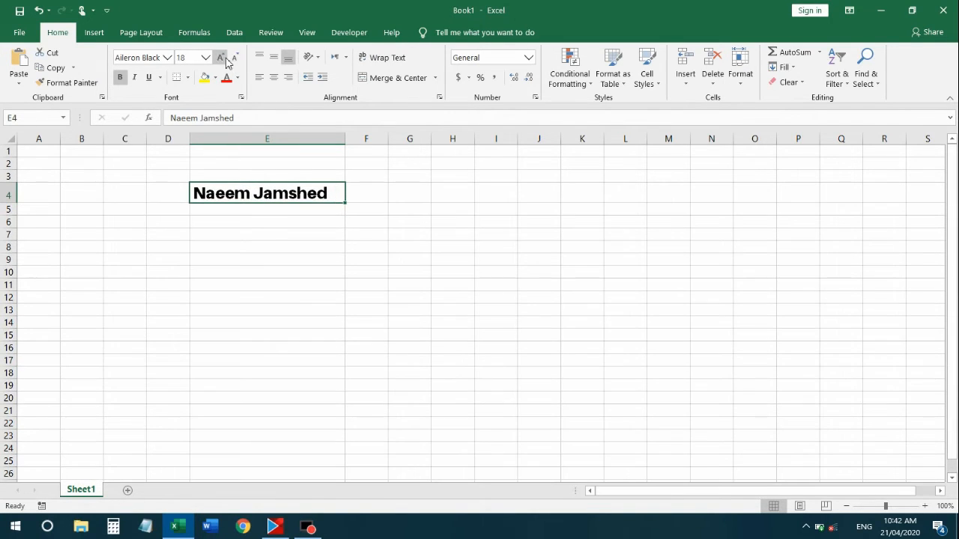
Make the name in E4 bold, italic and underlined
click(124, 81)
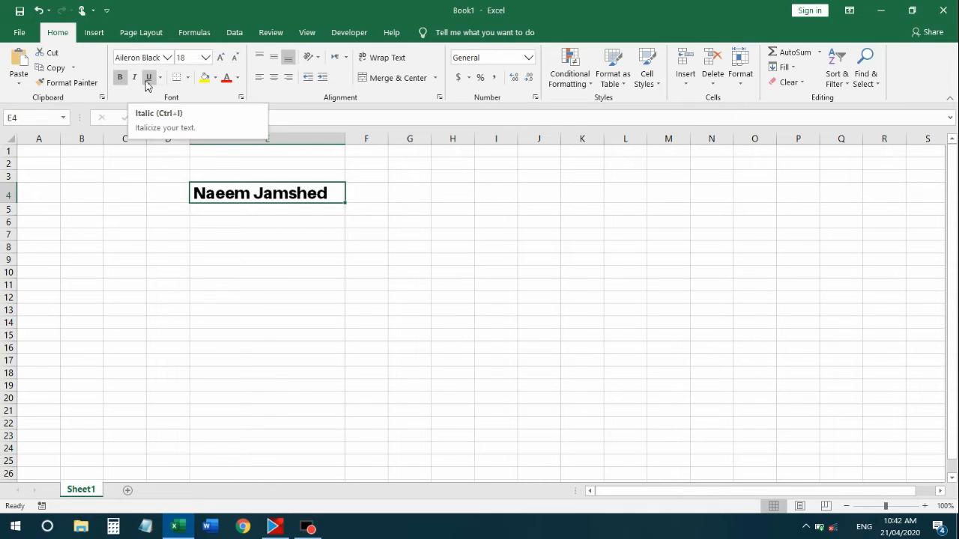
click(134, 77)
click(276, 209)
click(271, 195)
click(149, 77)
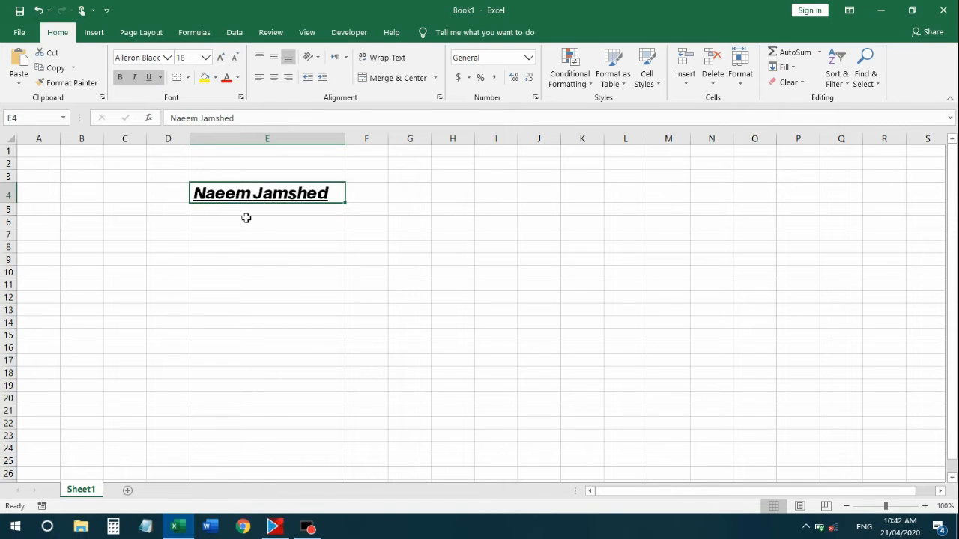
click(315, 234)
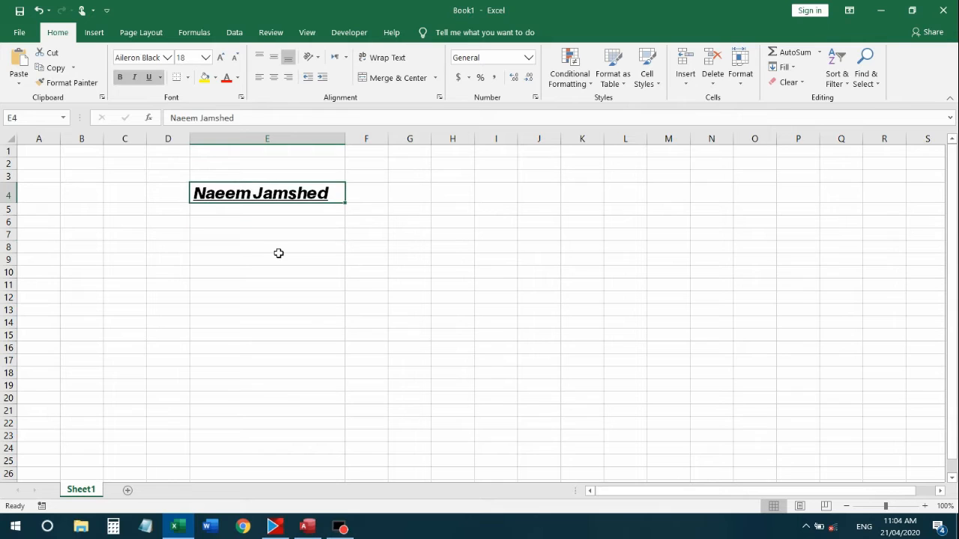
Add a bottom border to cell E4 and display the full list of border options
click(177, 78)
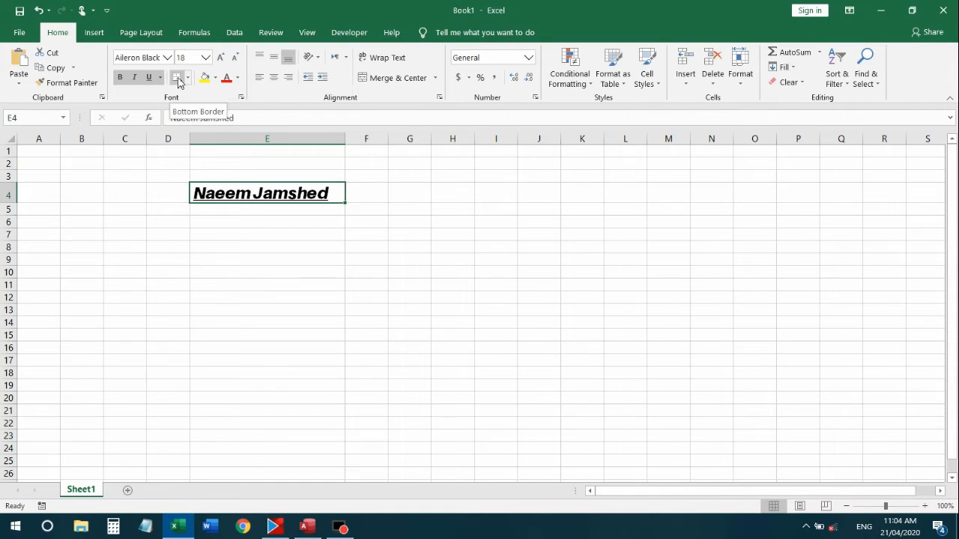
click(275, 221)
click(260, 189)
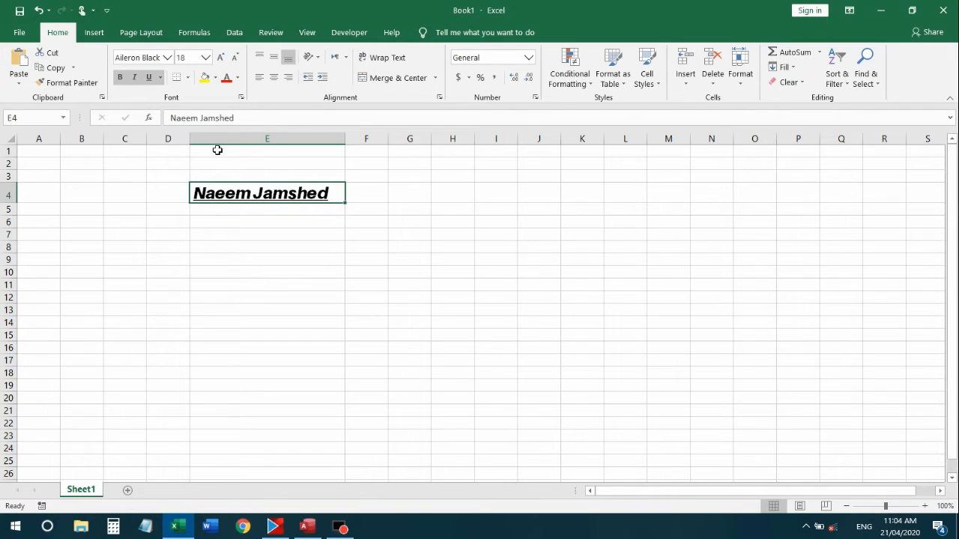
click(188, 78)
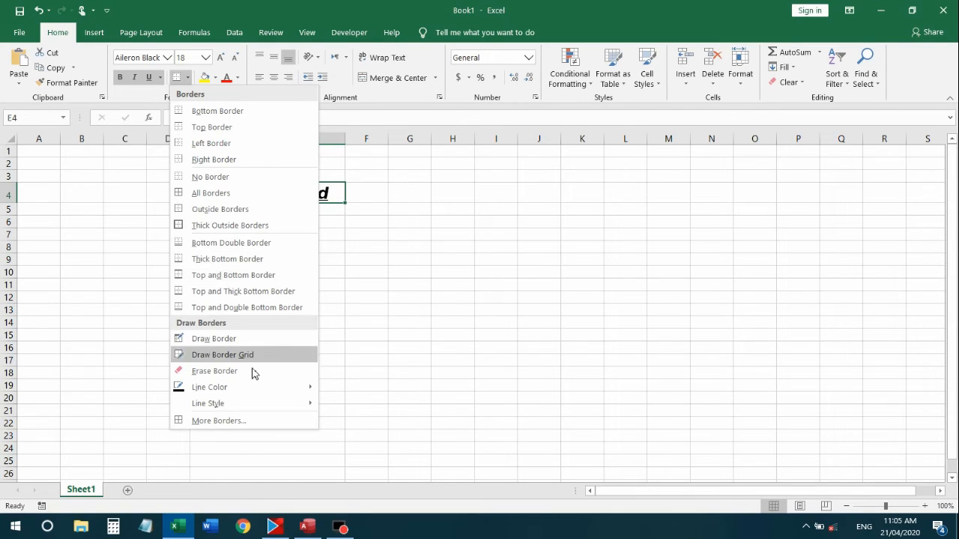
mouse_move(257, 403)
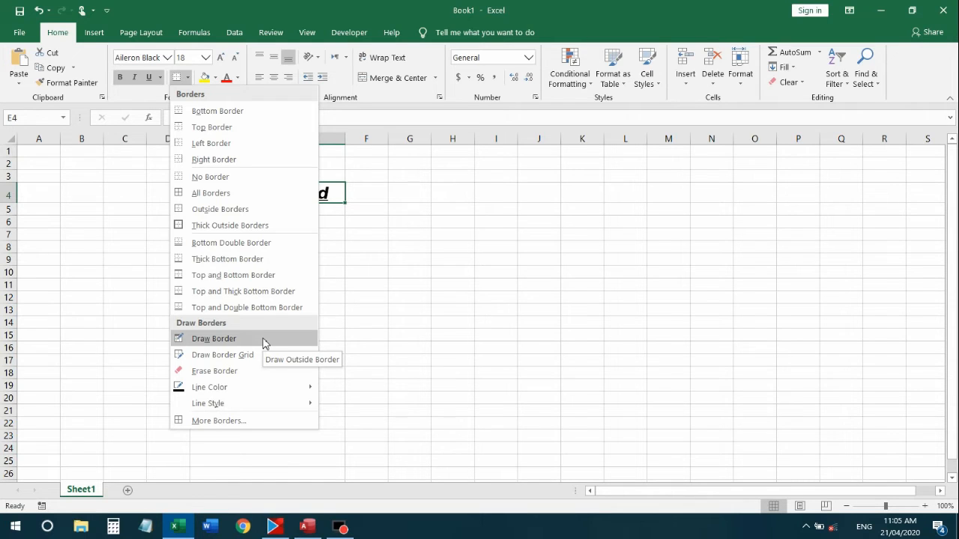
click(215, 76)
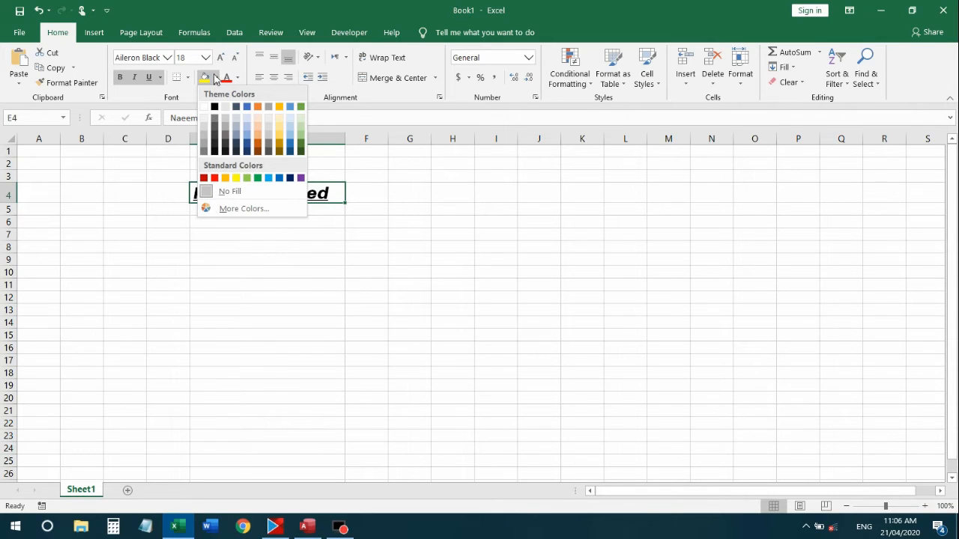
Open and close the Fill Color choices for E4 without applying a fill
click(183, 100)
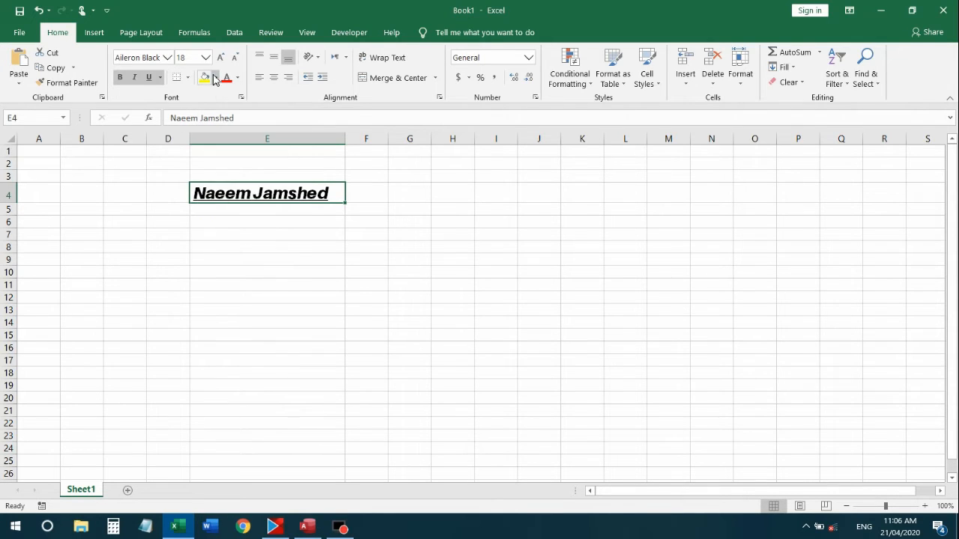
click(265, 237)
click(259, 194)
click(216, 85)
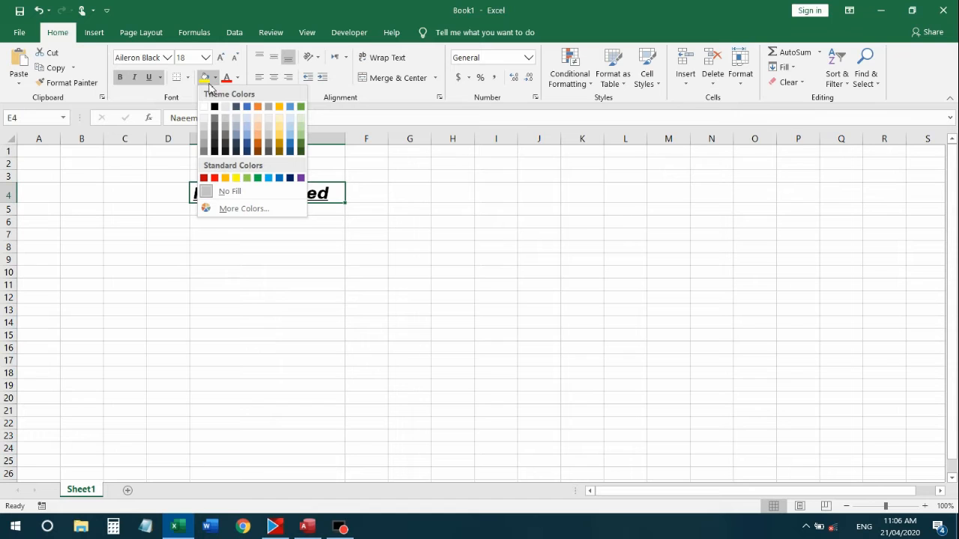
click(216, 78)
click(216, 78)
click(326, 187)
Widen column D and fill cell E4 with blue
drag(189, 139, 335, 168)
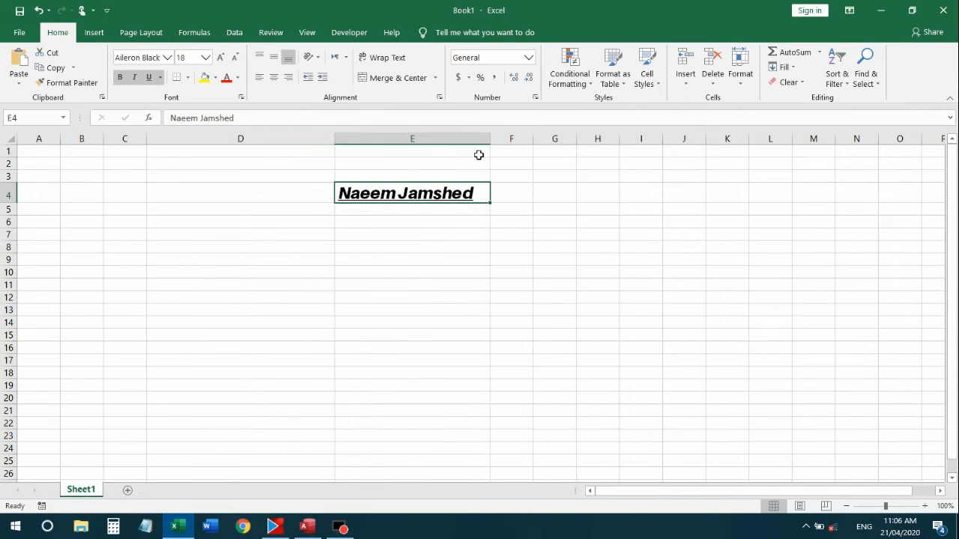
click(443, 224)
click(443, 190)
click(215, 78)
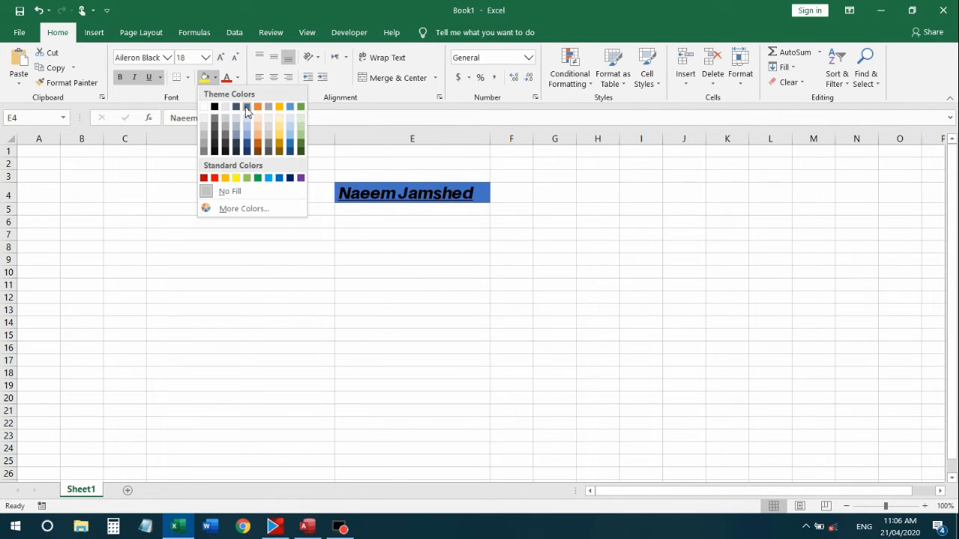
click(247, 107)
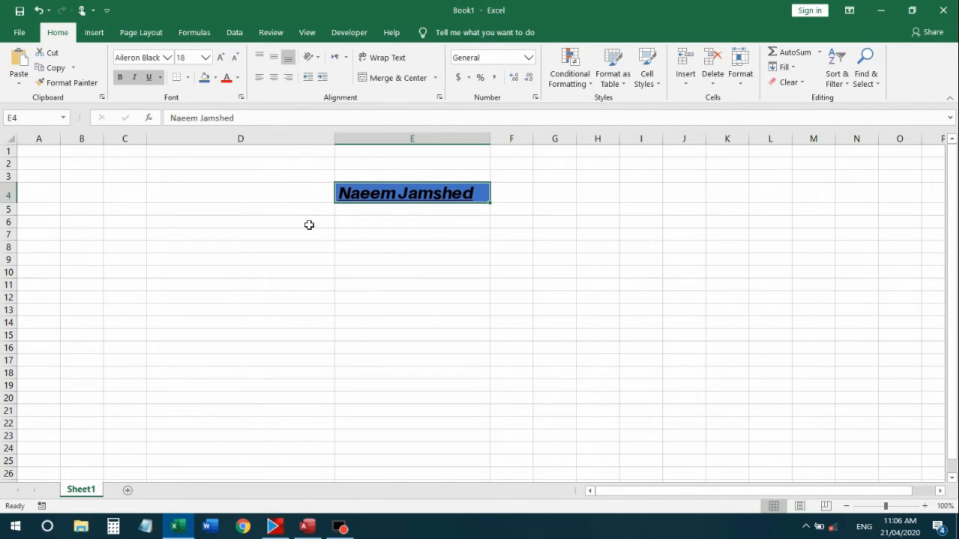
click(404, 247)
Change the font colour of the name in E4 to white
click(402, 193)
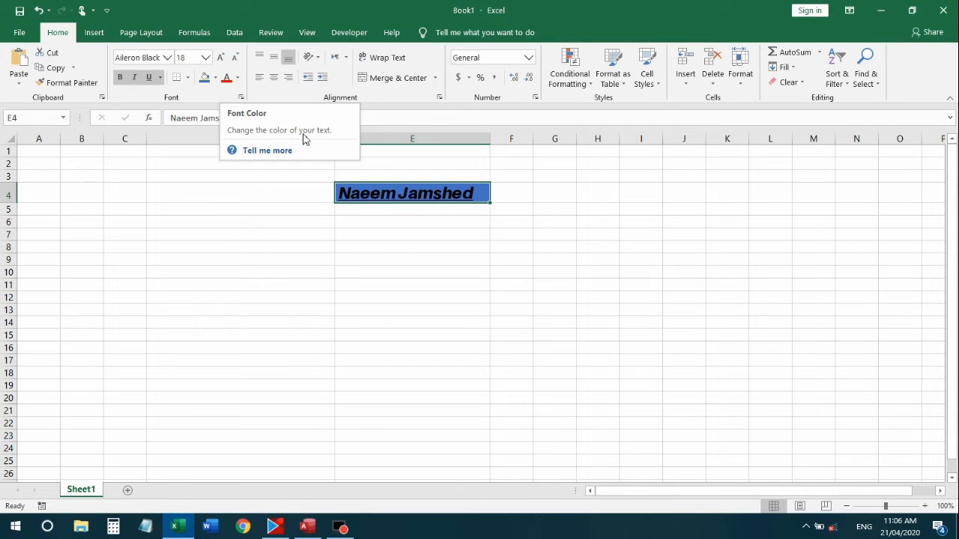
click(238, 78)
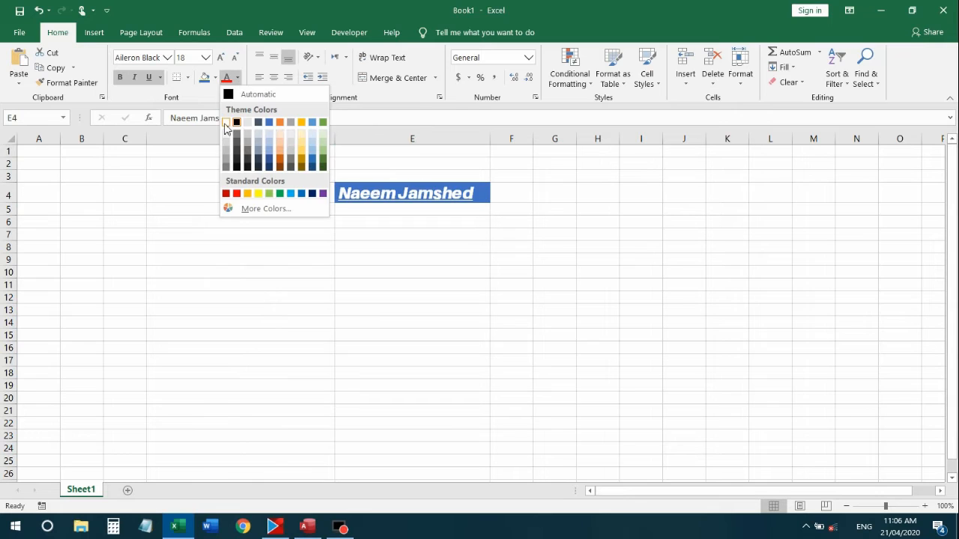
click(232, 123)
click(464, 274)
click(434, 192)
click(389, 231)
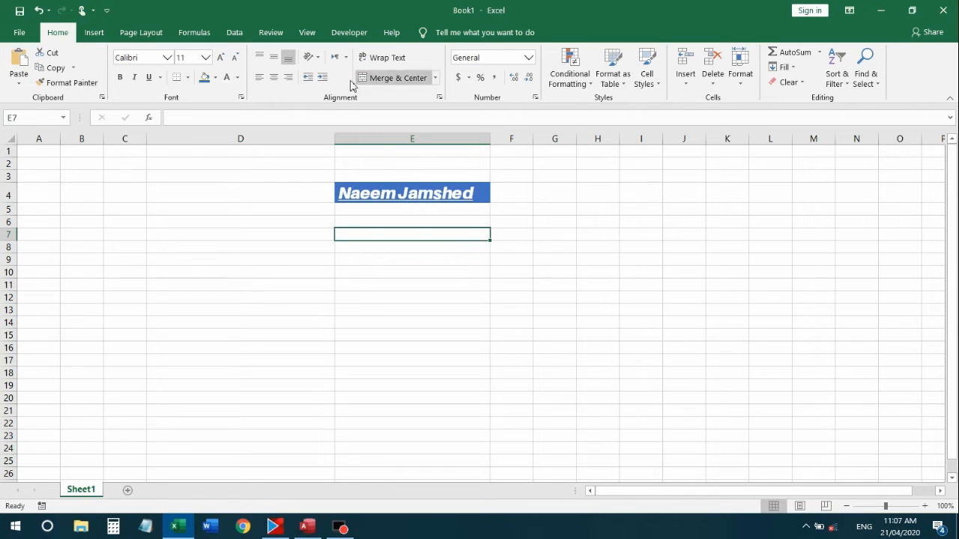
Drag row 4's lower border down to make the row taller
click(381, 193)
mouse_move(353, 221)
mouse_down()
mouse_move(357, 211)
mouse_move(359, 223)
mouse_up()
click(364, 192)
click(366, 191)
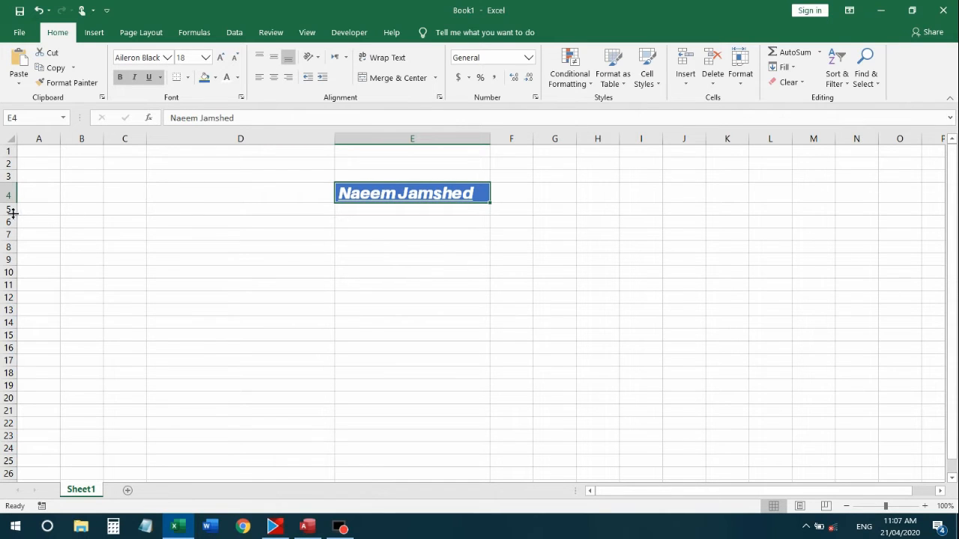
drag(8, 202, 8, 218)
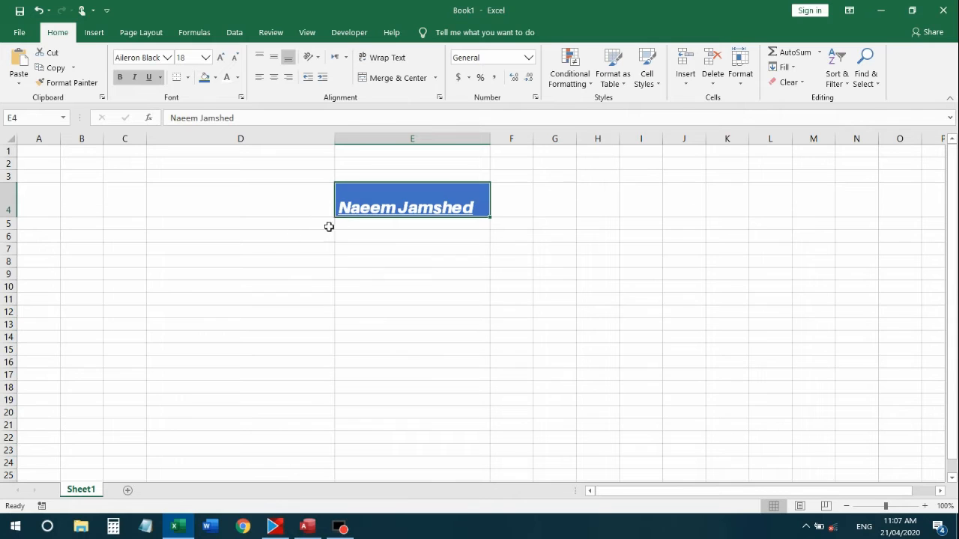
click(392, 244)
click(391, 208)
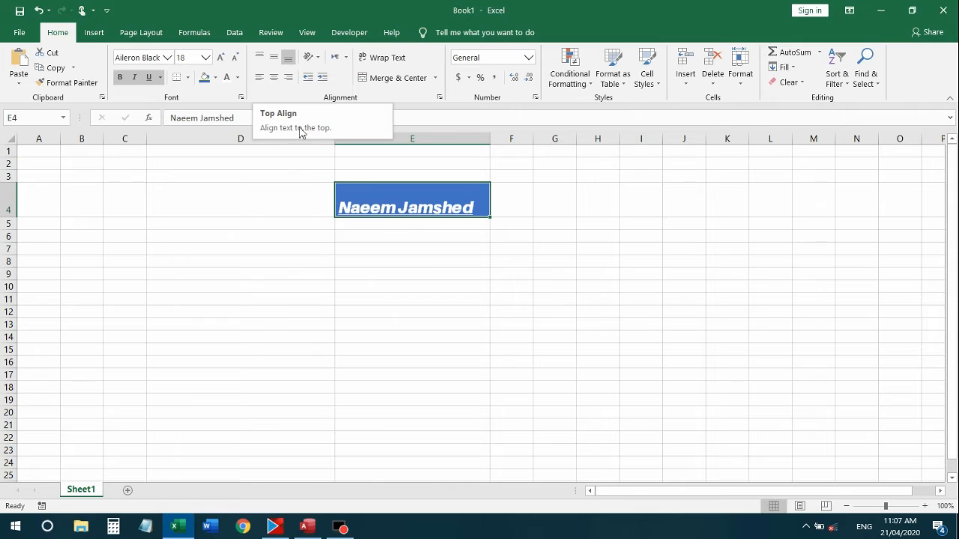
Middle-align the name vertically in cell E4
click(391, 234)
click(390, 207)
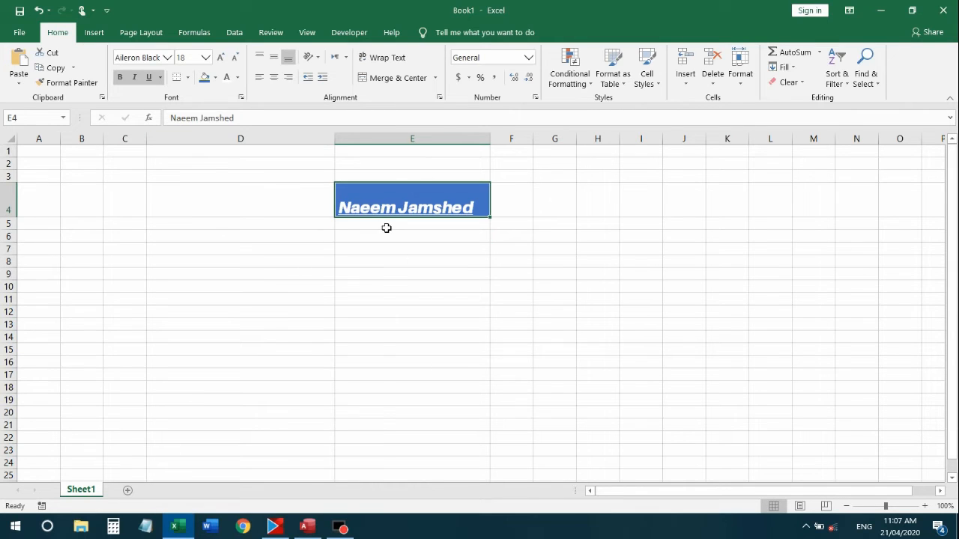
click(276, 63)
click(426, 237)
click(414, 200)
Remove the underline from the name and make row 4 taller still
click(149, 78)
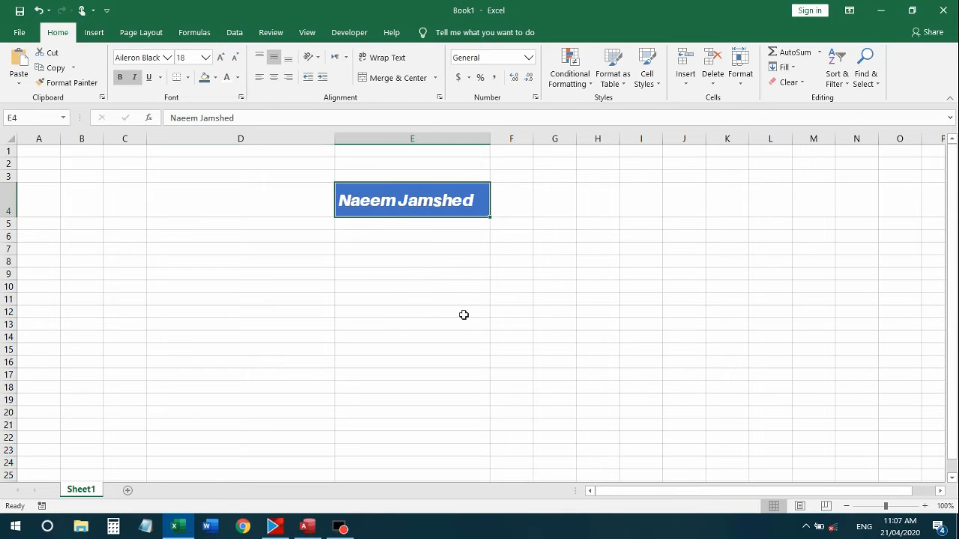
click(425, 238)
click(407, 199)
mouse_move(9, 217)
mouse_down()
mouse_move(10, 266)
mouse_move(11, 214)
mouse_move(17, 229)
mouse_up()
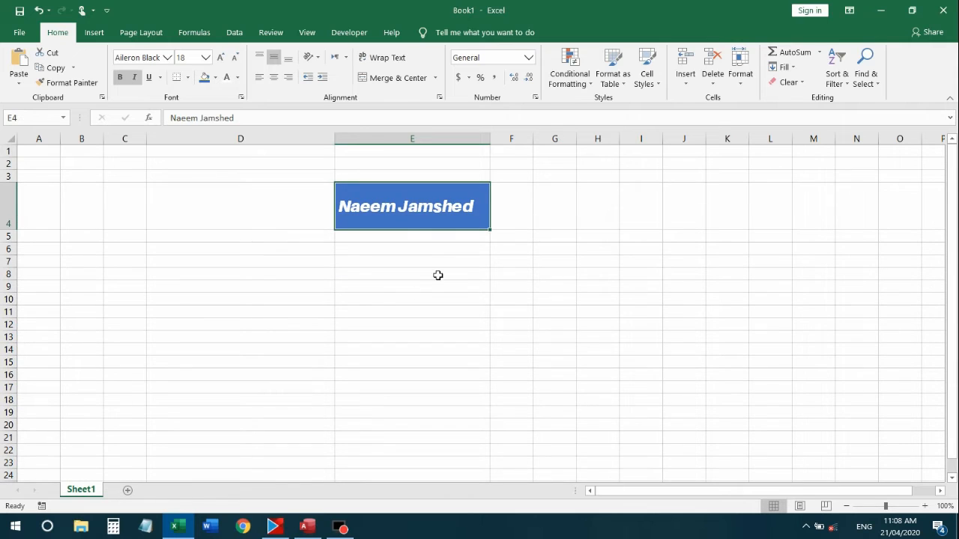
Try Top and Bottom alignment on E4, settling on Middle Align
click(396, 263)
click(397, 207)
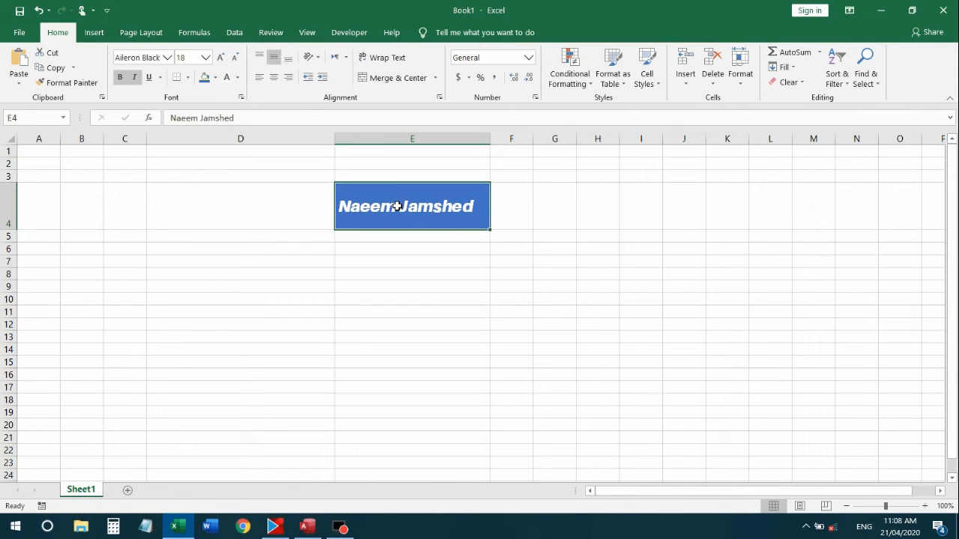
click(260, 59)
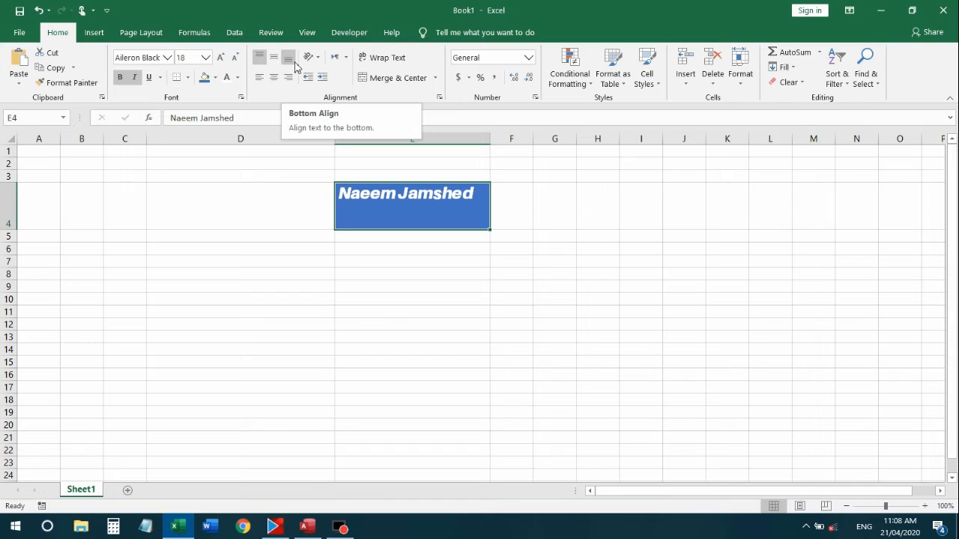
click(288, 60)
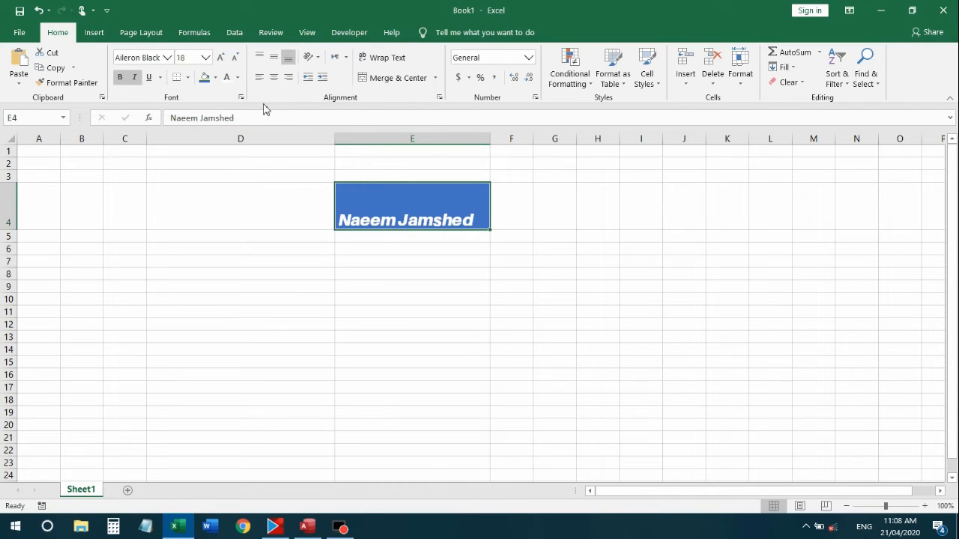
click(275, 57)
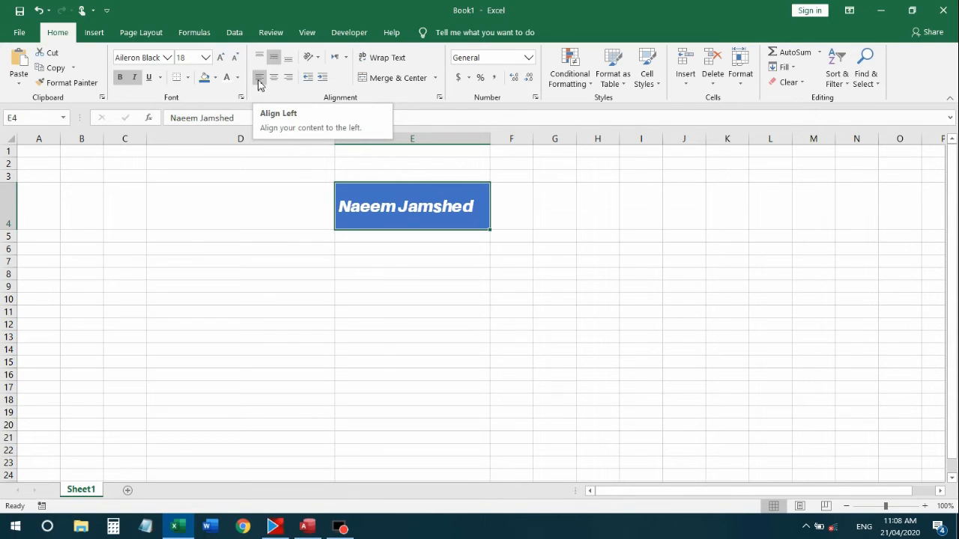
Try right alignment on the name, then centre it horizontally in E4
click(413, 266)
click(405, 206)
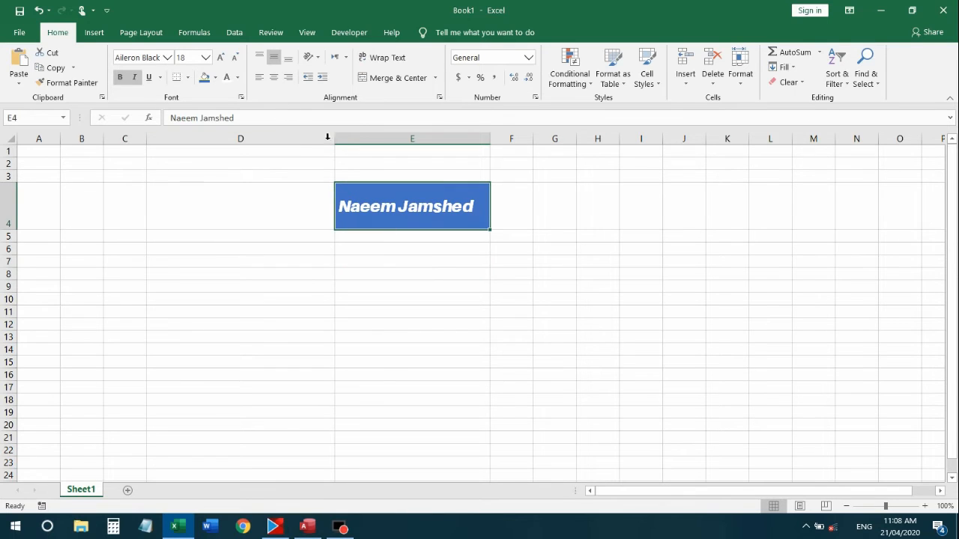
click(289, 80)
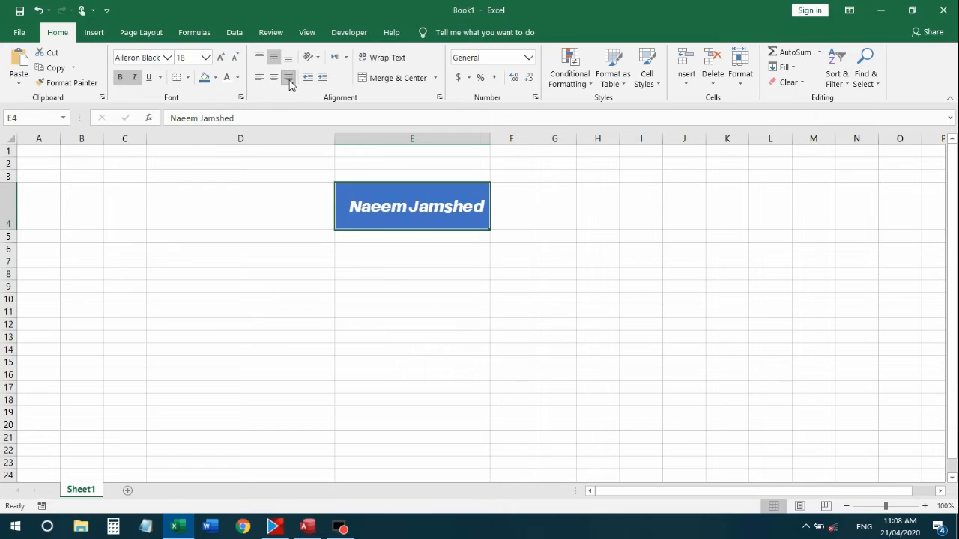
drag(487, 289, 481, 275)
click(448, 212)
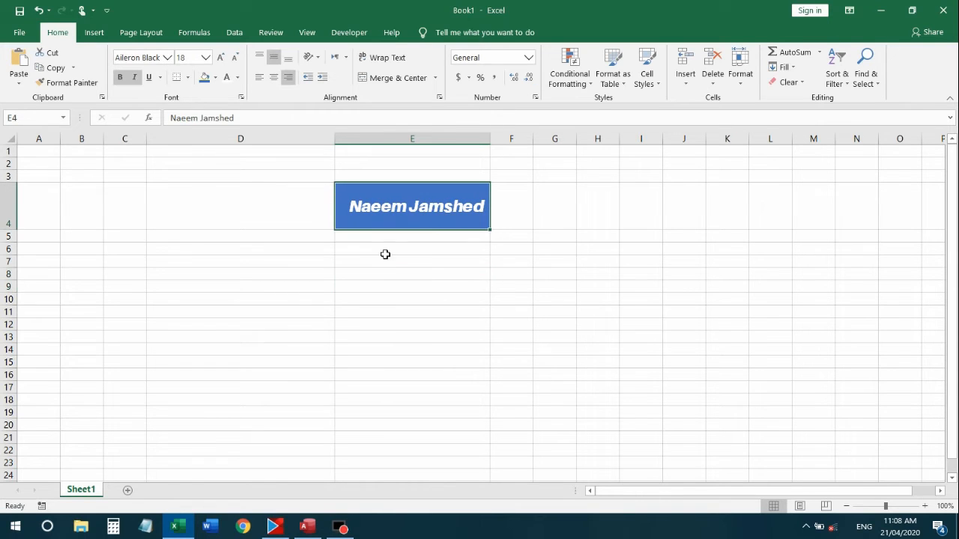
click(275, 78)
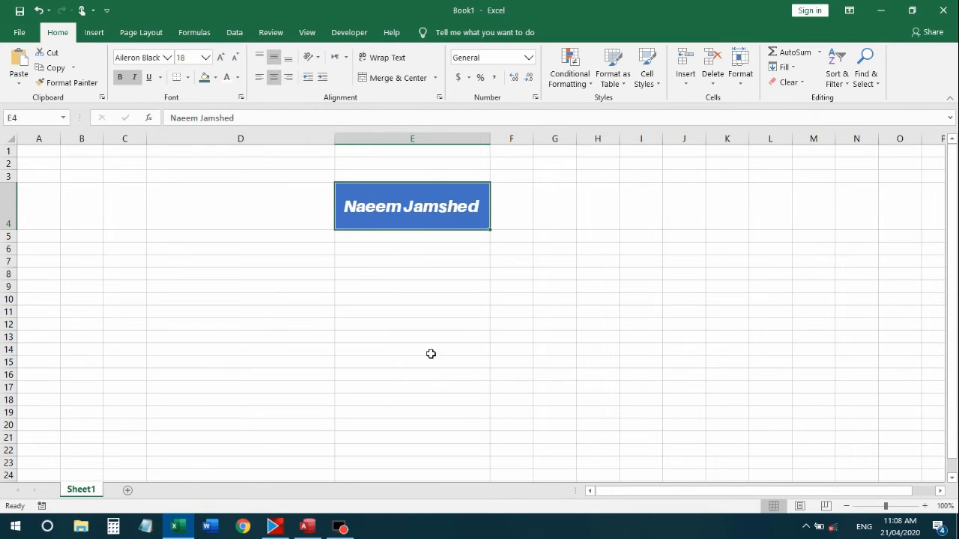
click(384, 263)
click(363, 208)
Angle the name counterclockwise, enlarge row 4 to fit it, and widen column E
drag(8, 230, 8, 254)
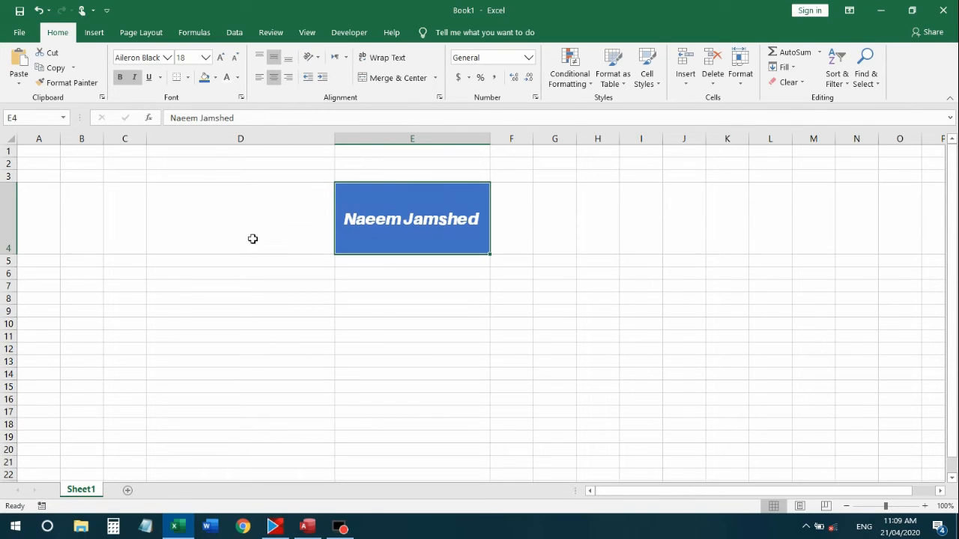
click(398, 302)
click(402, 214)
click(317, 58)
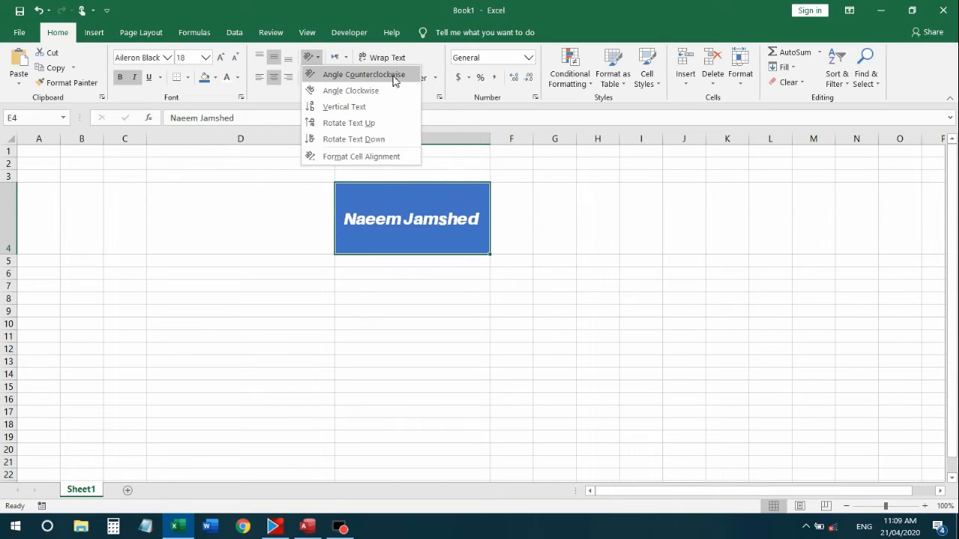
click(393, 76)
click(426, 274)
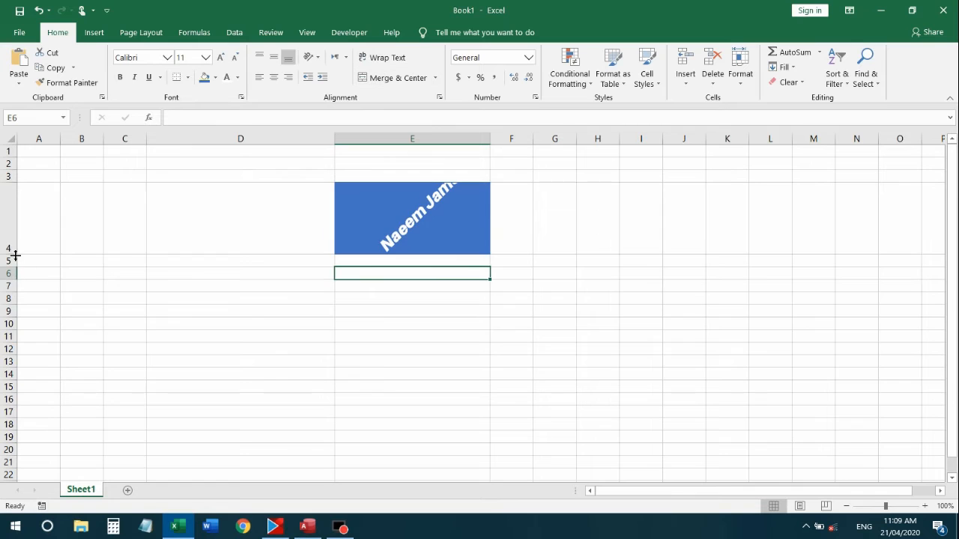
drag(15, 256, 15, 299)
click(304, 413)
click(480, 197)
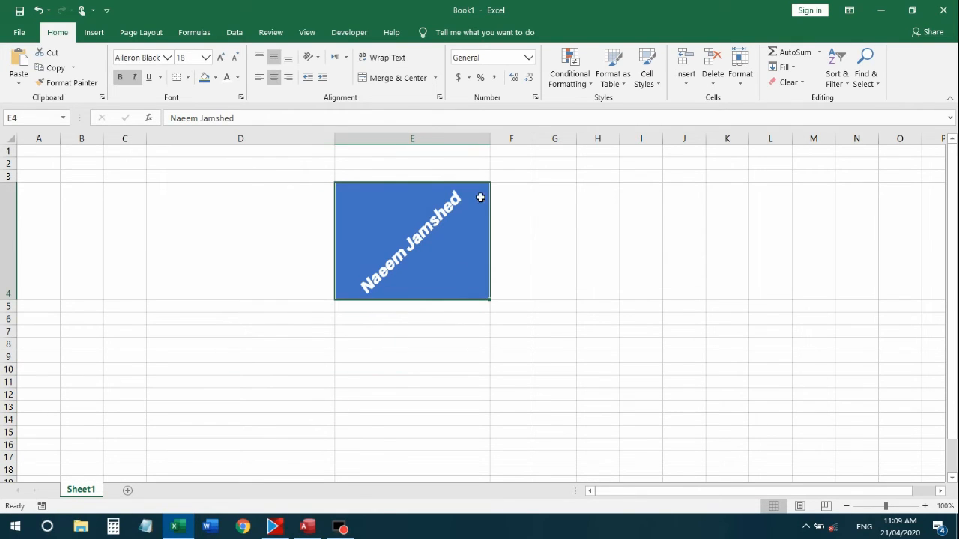
drag(490, 140, 527, 141)
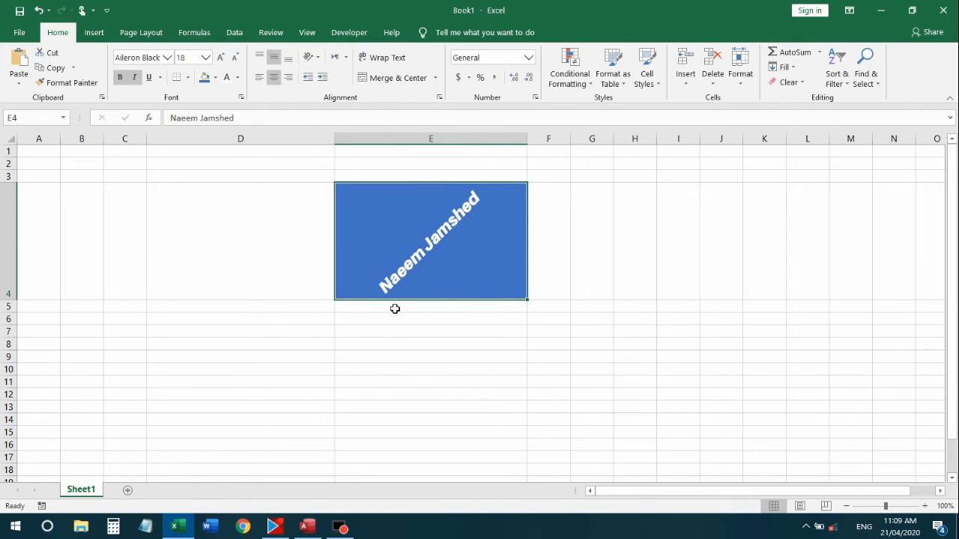
Angle the name clockwise instead, then switch it to vertical stacked text
click(319, 59)
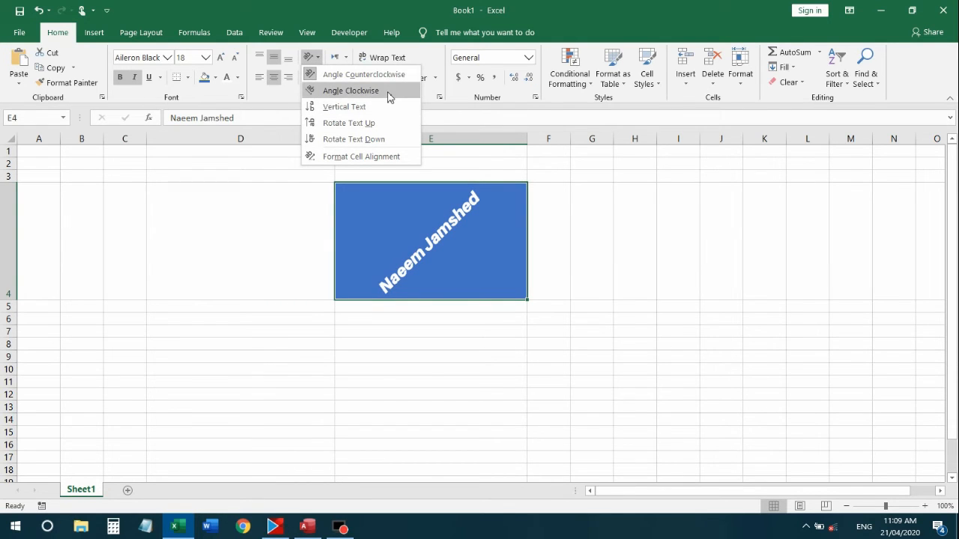
click(383, 91)
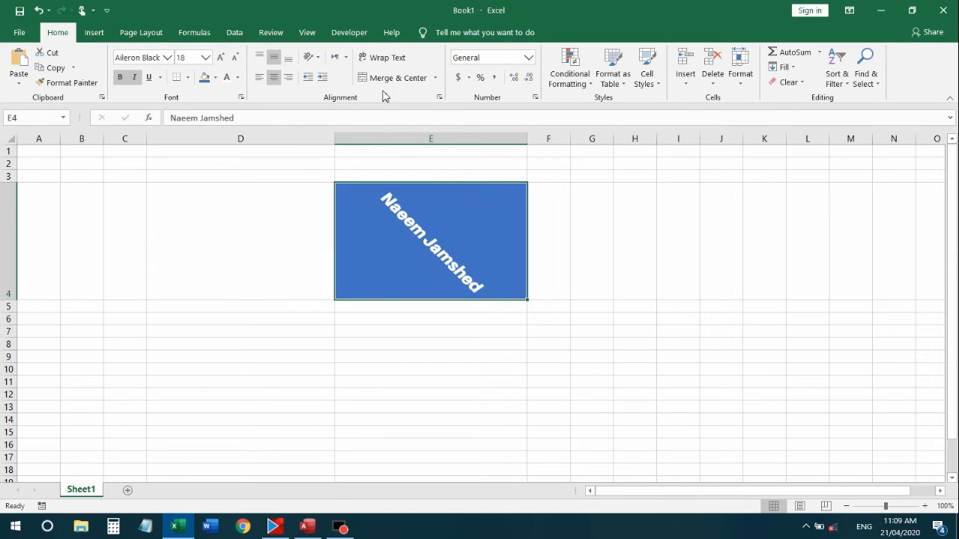
click(444, 317)
click(448, 271)
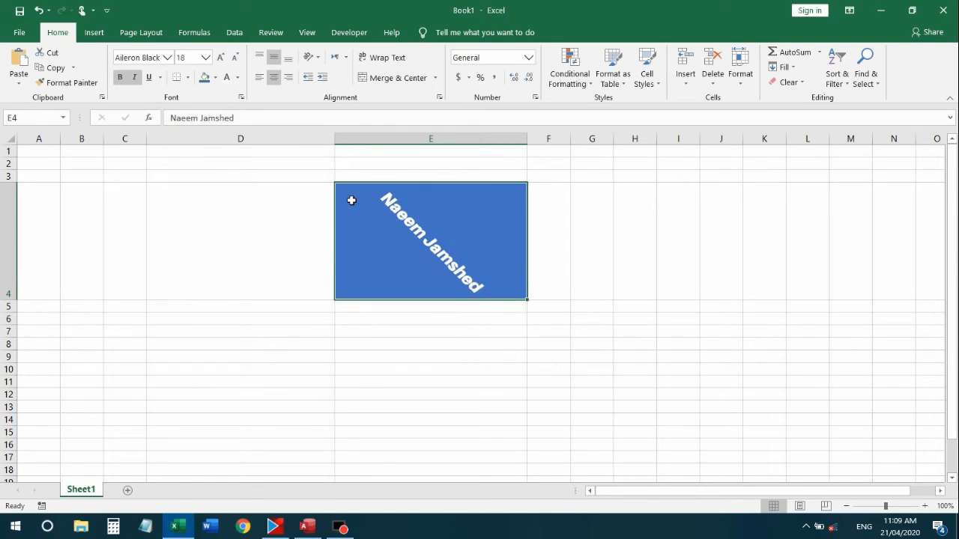
click(310, 57)
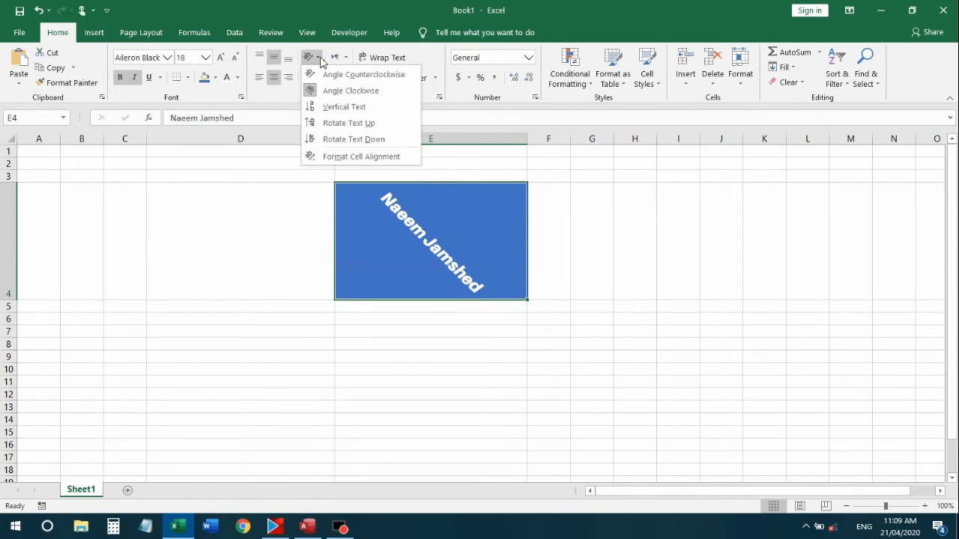
click(344, 107)
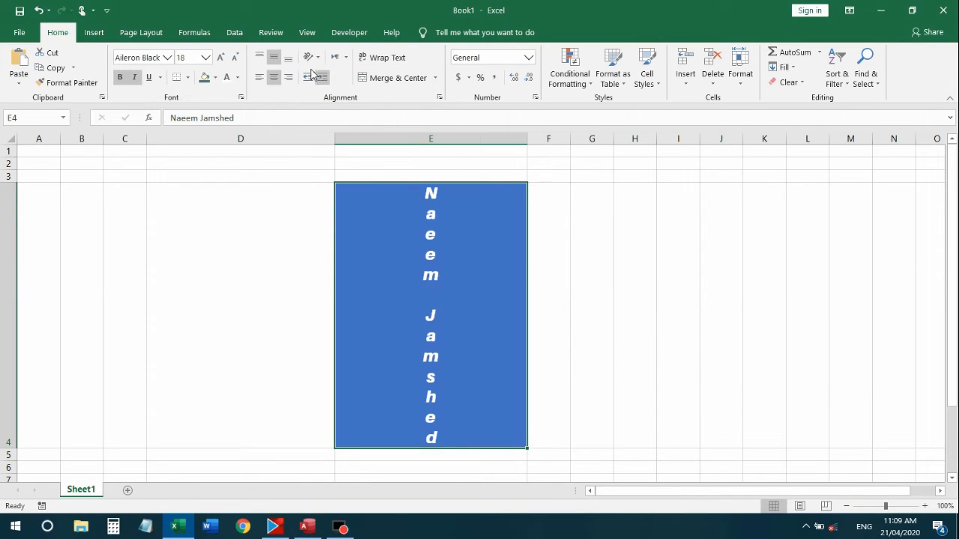
Rotate the name to read upward, then turn rotation off to make it horizontal
click(310, 57)
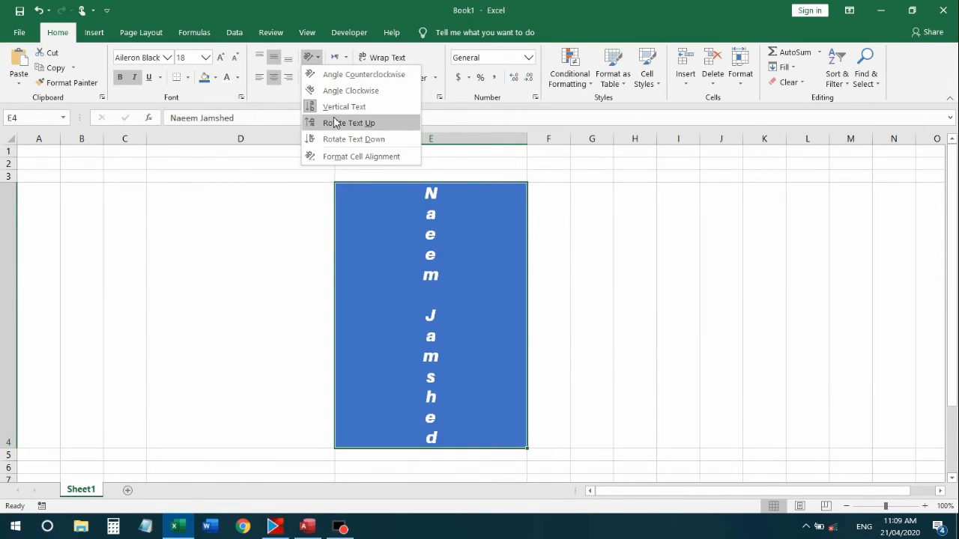
click(334, 122)
click(546, 379)
click(433, 282)
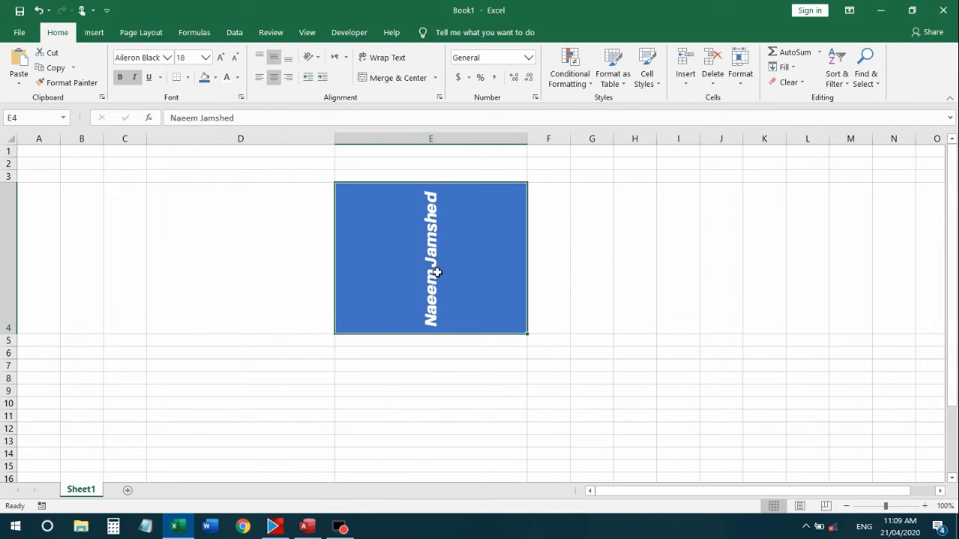
click(317, 59)
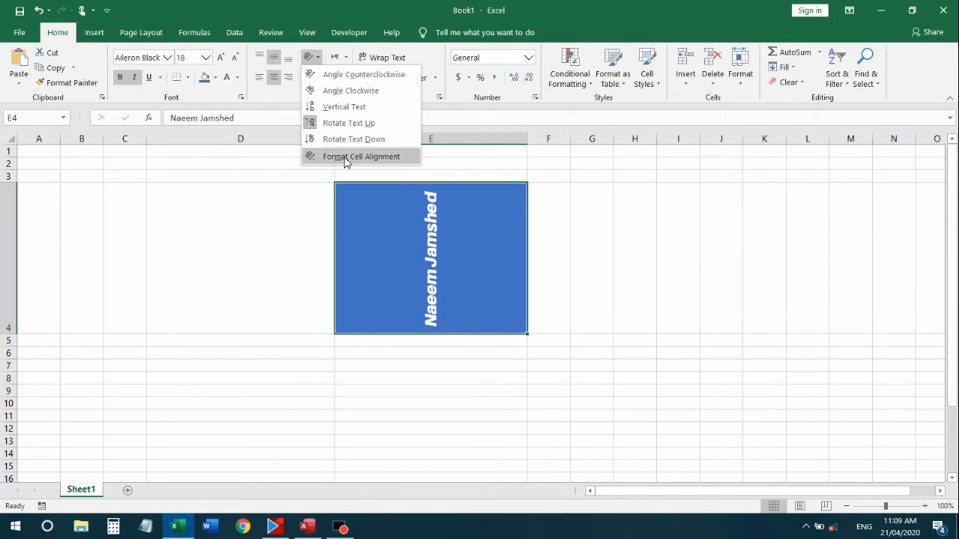
click(333, 120)
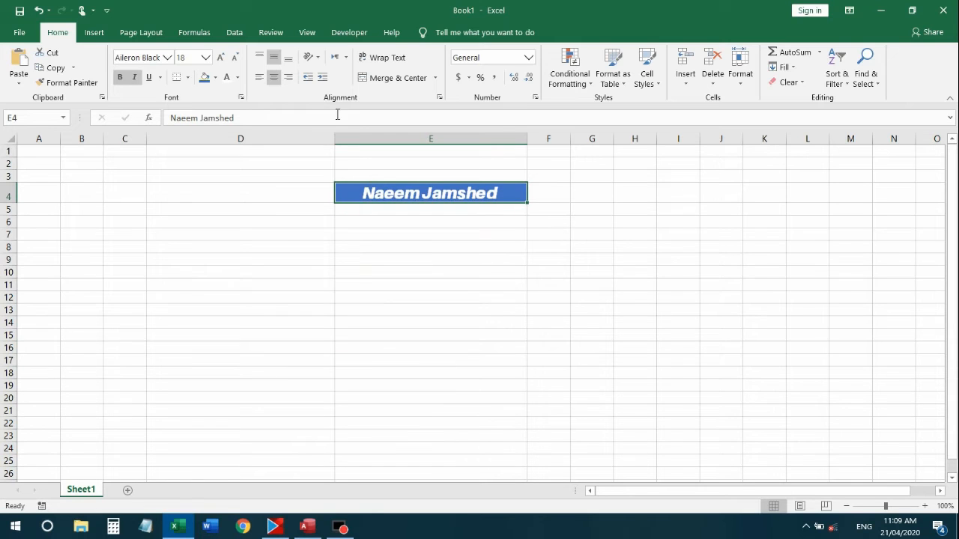
Angle the name in E4 clockwise, then return it to horizontal
click(319, 58)
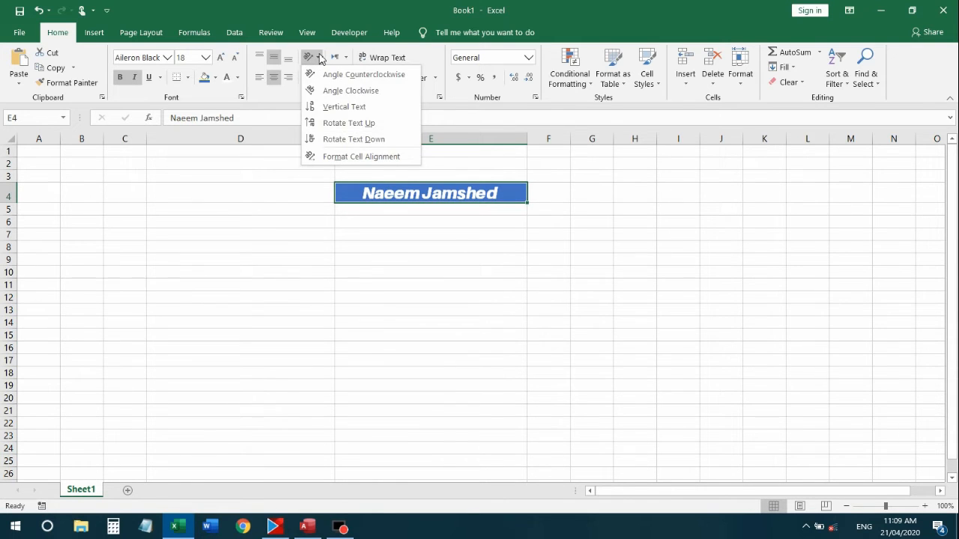
click(342, 93)
click(470, 339)
click(441, 233)
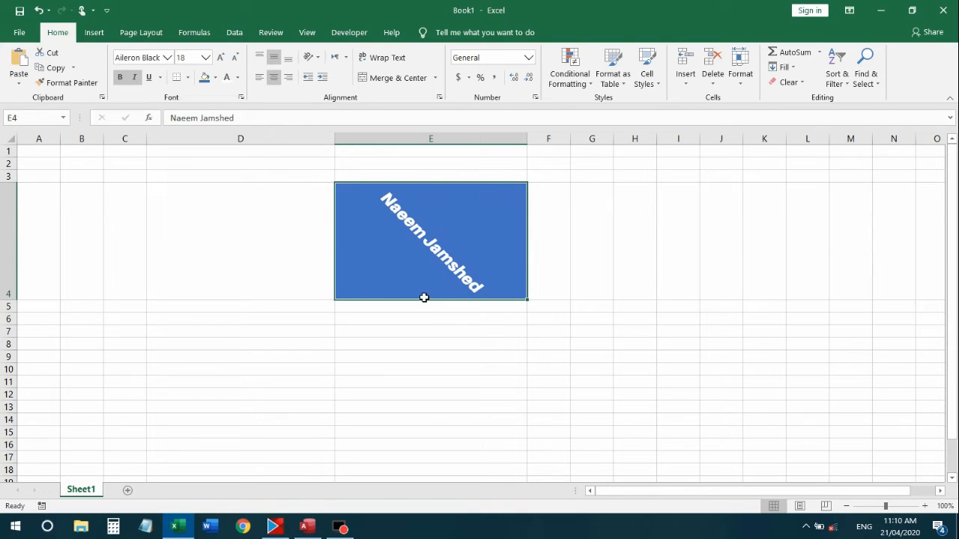
click(318, 59)
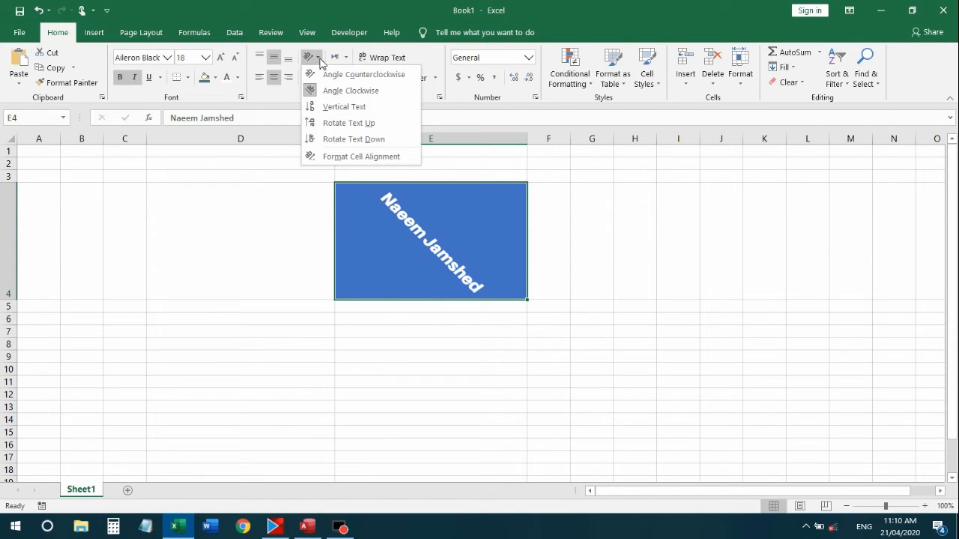
click(333, 91)
Clear E4's contents and formatting so the sheet is empty and columns return to normal width
click(410, 221)
click(408, 195)
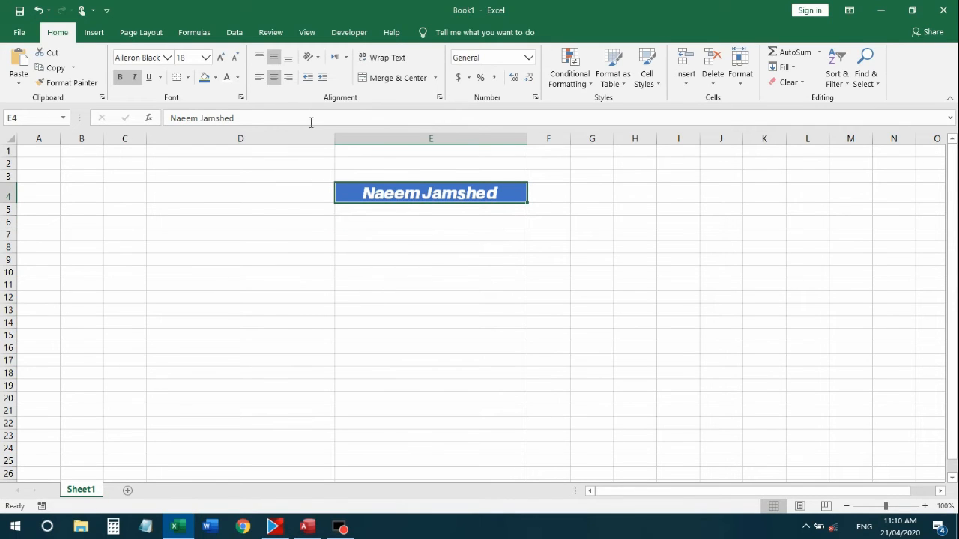
click(402, 232)
click(402, 193)
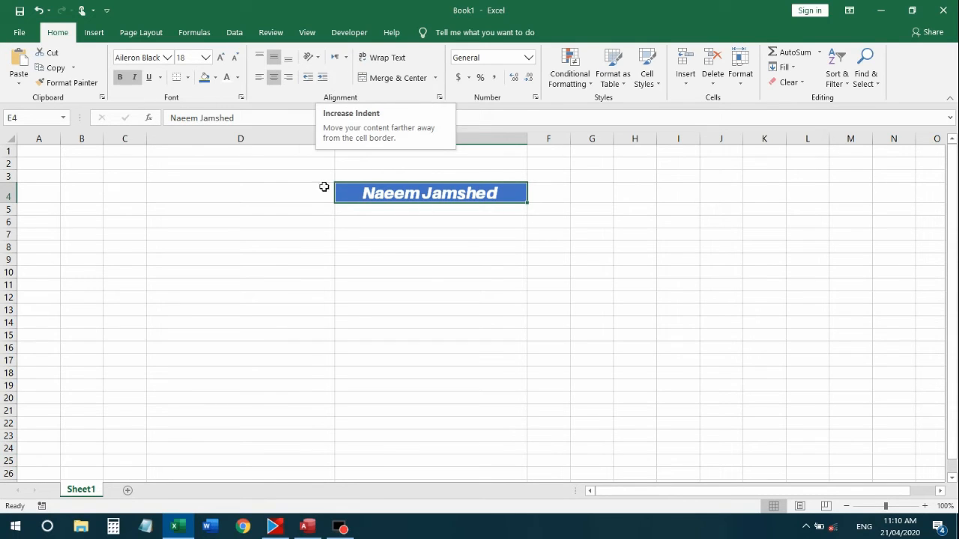
click(352, 210)
click(374, 233)
click(354, 185)
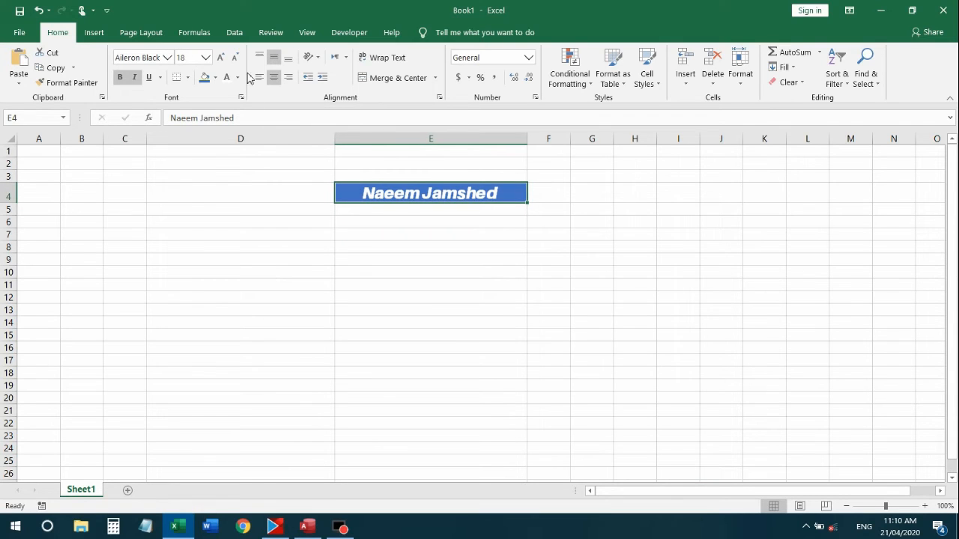
click(257, 79)
drag(362, 242, 361, 233)
click(373, 200)
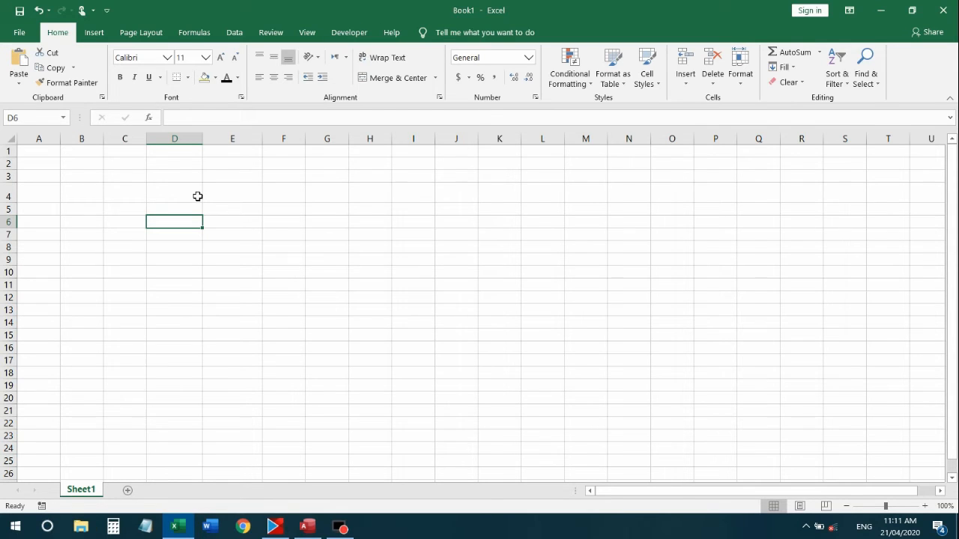
Enter the headers Name, Fathers Name and Mobile no across D6:F6
text(Name)
key(Tab)
text(Fathers Name)
key(Tab)
text(Mobile n)
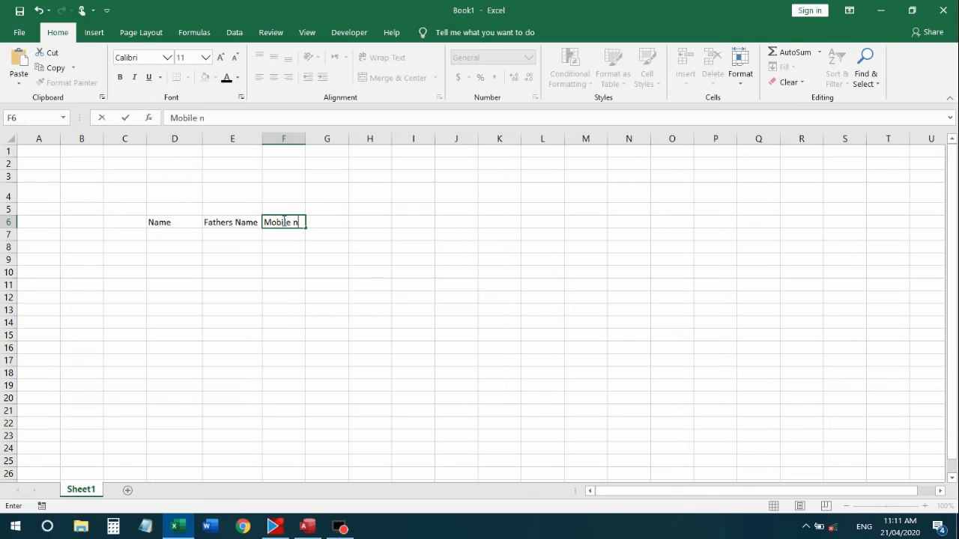
text(o)
Widen columns D through H together
drag(291, 246, 291, 234)
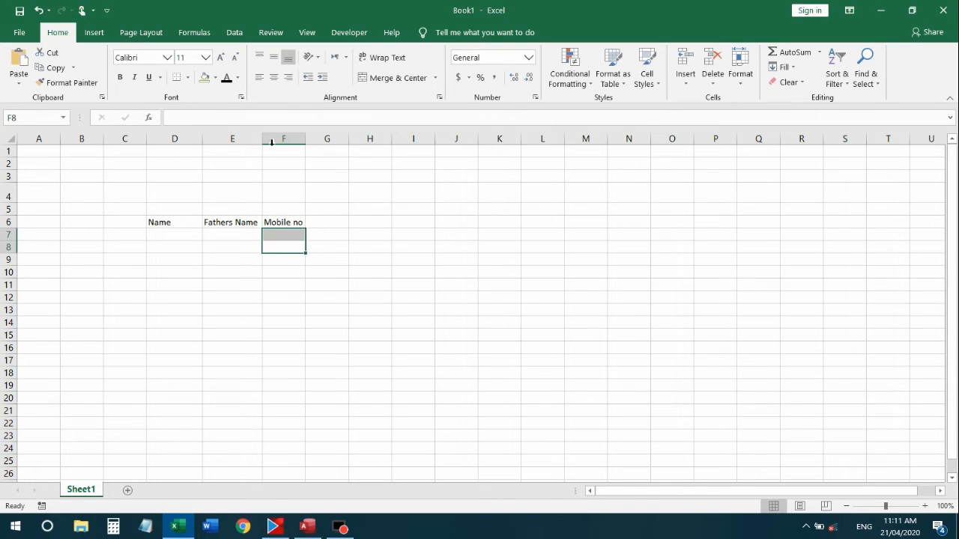
drag(180, 131, 379, 140)
drag(261, 139, 295, 142)
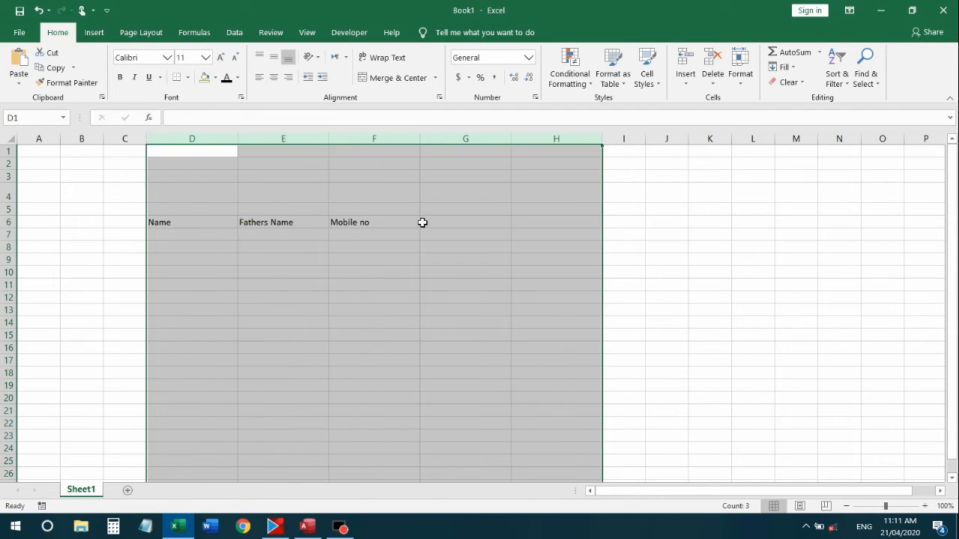
click(422, 221)
drag(355, 293, 356, 284)
Centre the header text in D6:F6
click(192, 238)
click(155, 222)
click(342, 225)
click(182, 227)
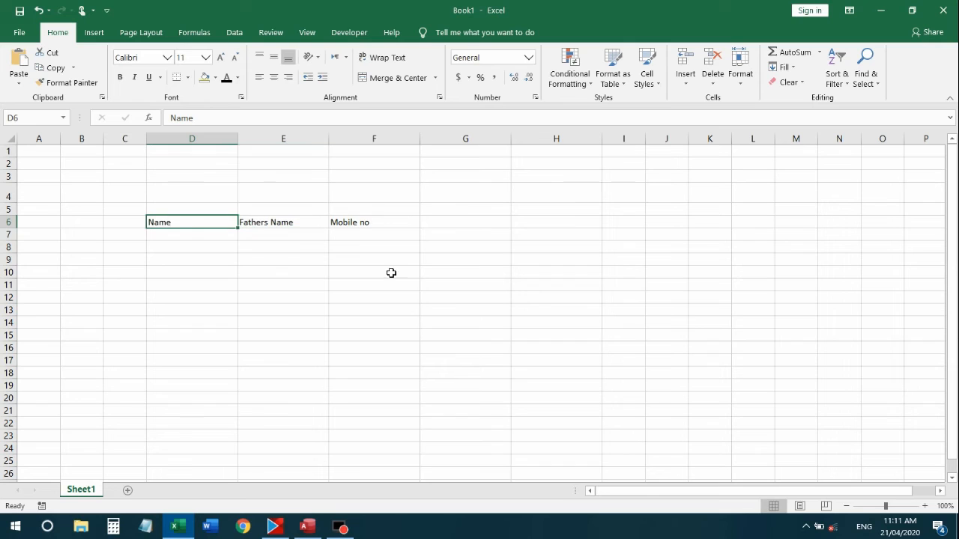
key(shift+Right)
key(shift+Right)
key(shift+Right)
key(shift+Left)
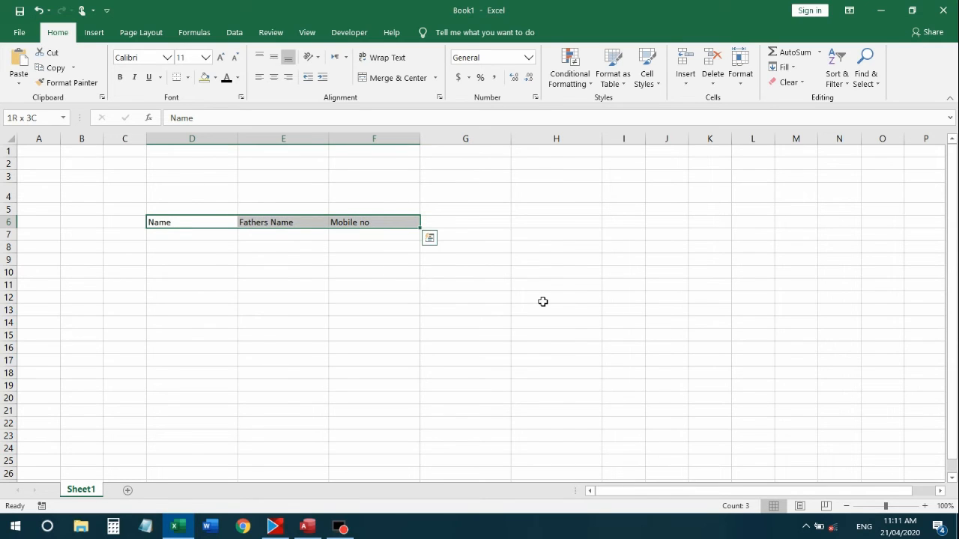
click(272, 78)
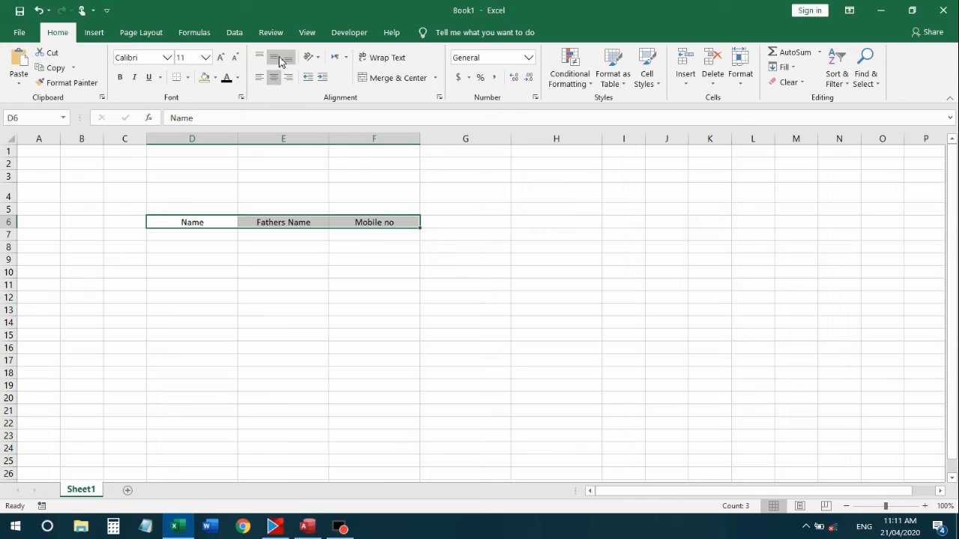
Make the headers in D6:F6 bold
click(262, 296)
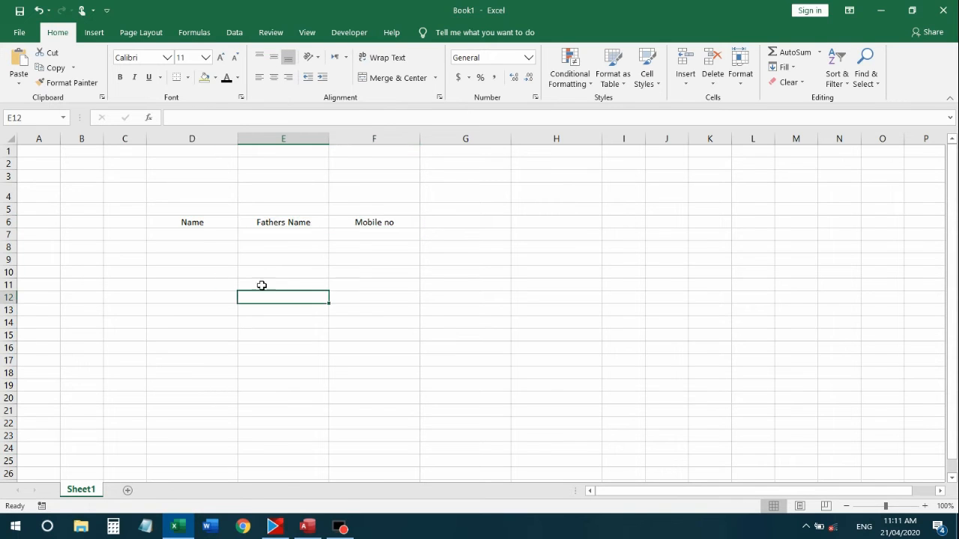
click(196, 222)
key(shift+Right)
key(shift+Right)
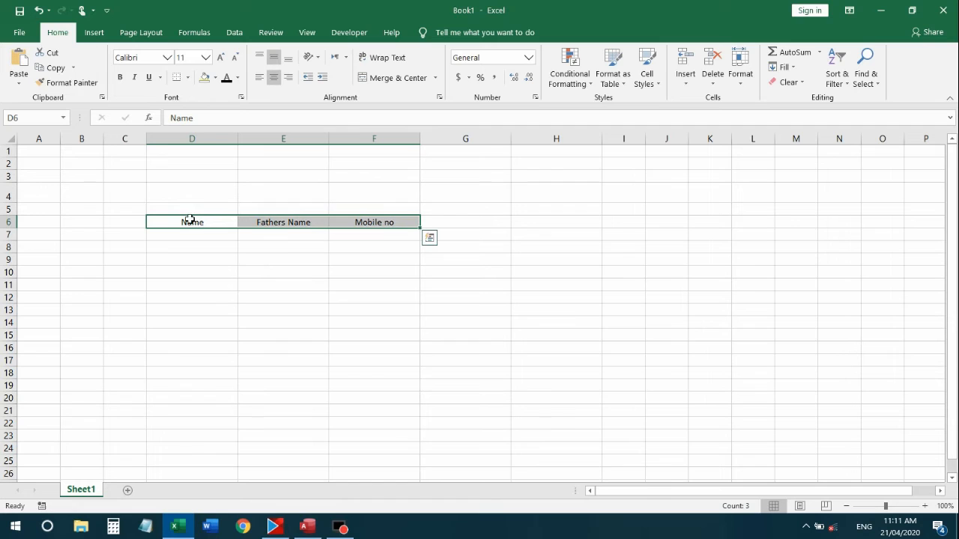
click(119, 77)
click(236, 272)
Enter the first person's name, father's name and mobile number in D7:F7
click(217, 236)
text(Name)
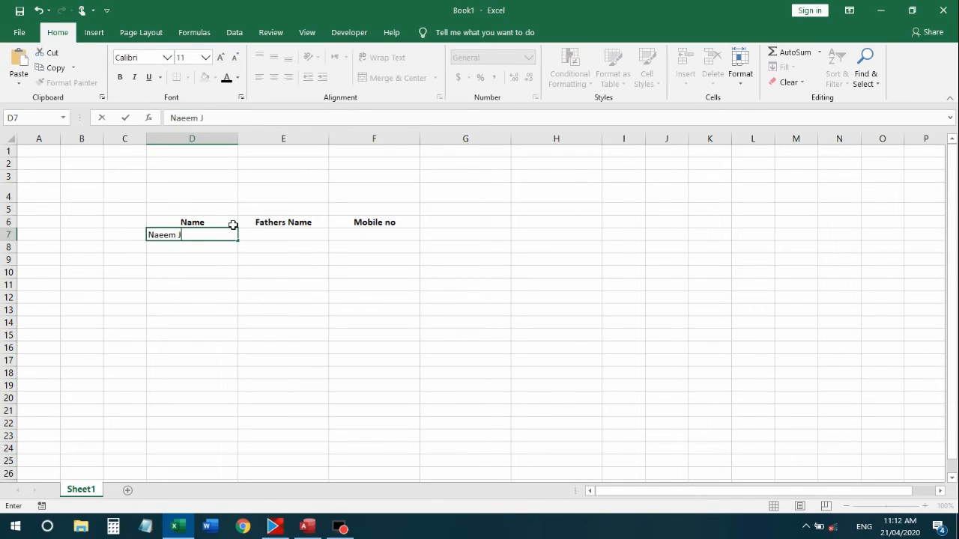
text(Jmahsed)
key(Tab)
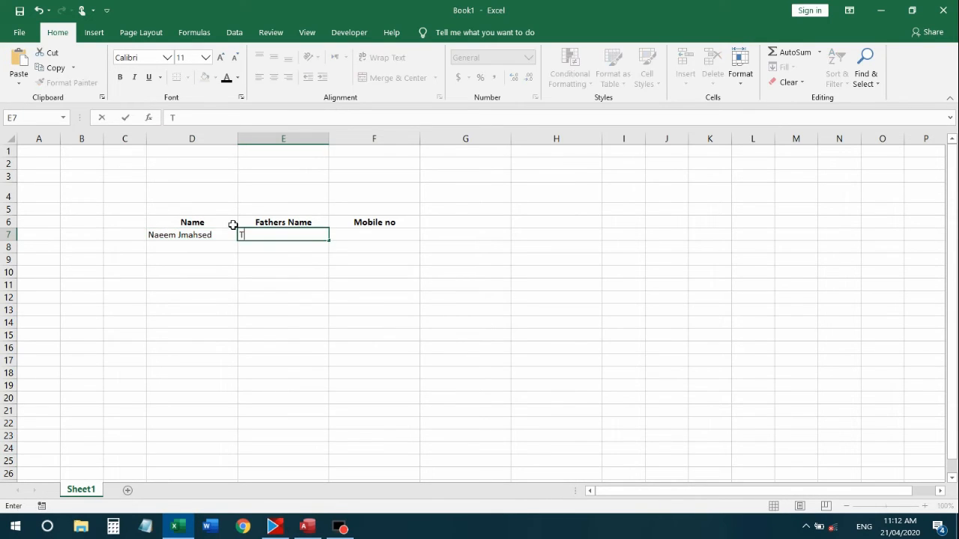
key(Tab)
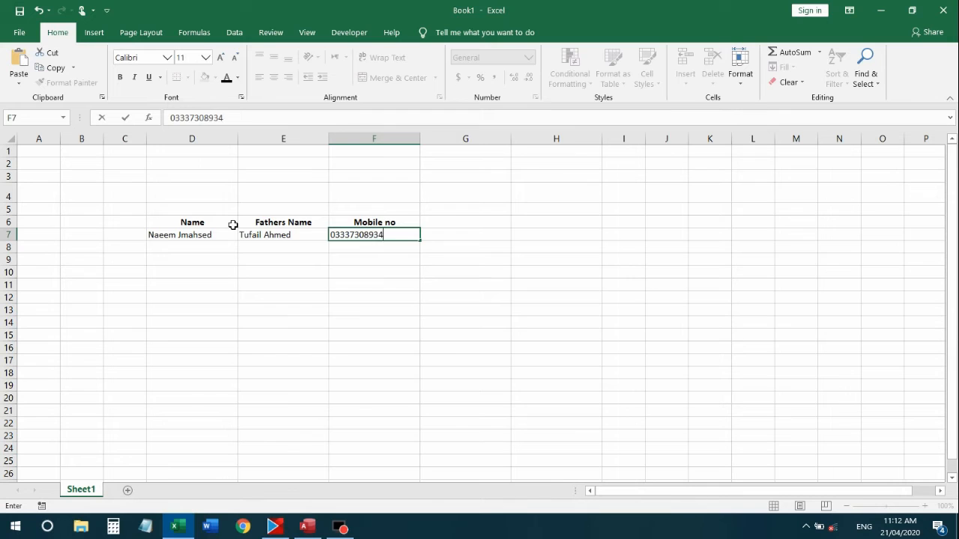
key(Return)
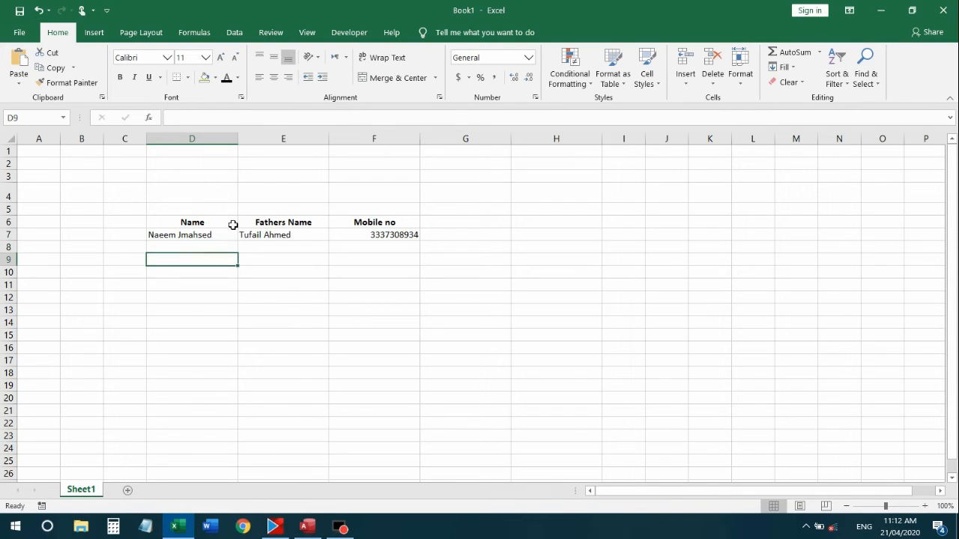
key(Up)
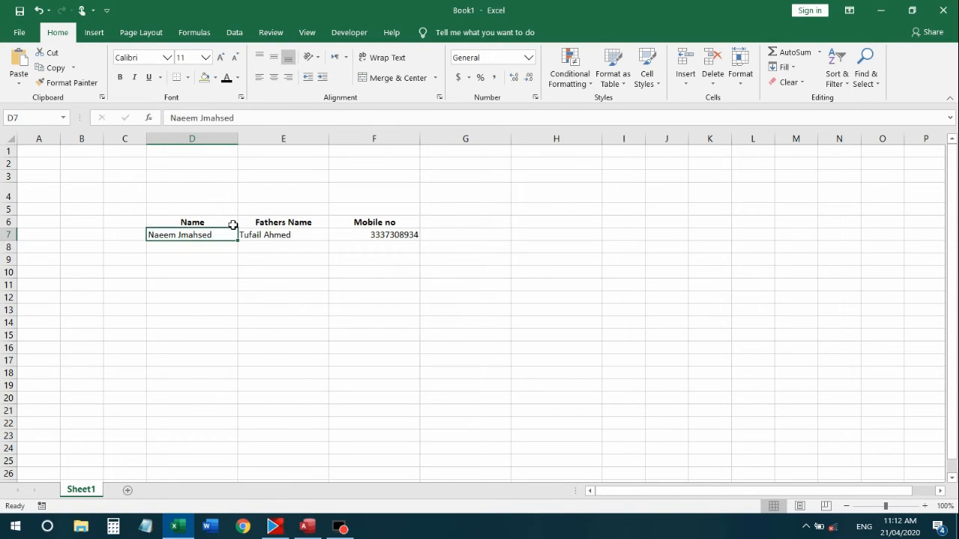
key(Right)
key(Left)
drag(170, 259, 205, 290)
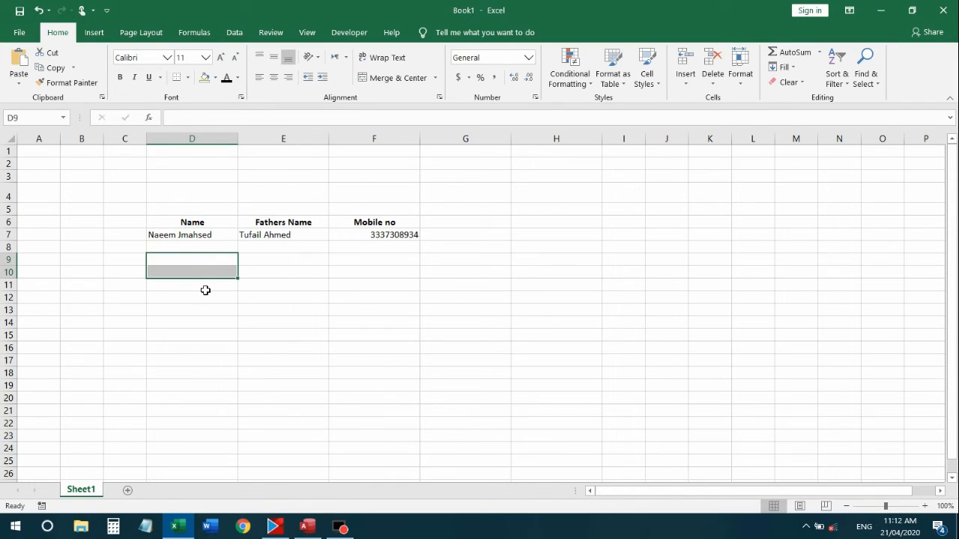
click(170, 238)
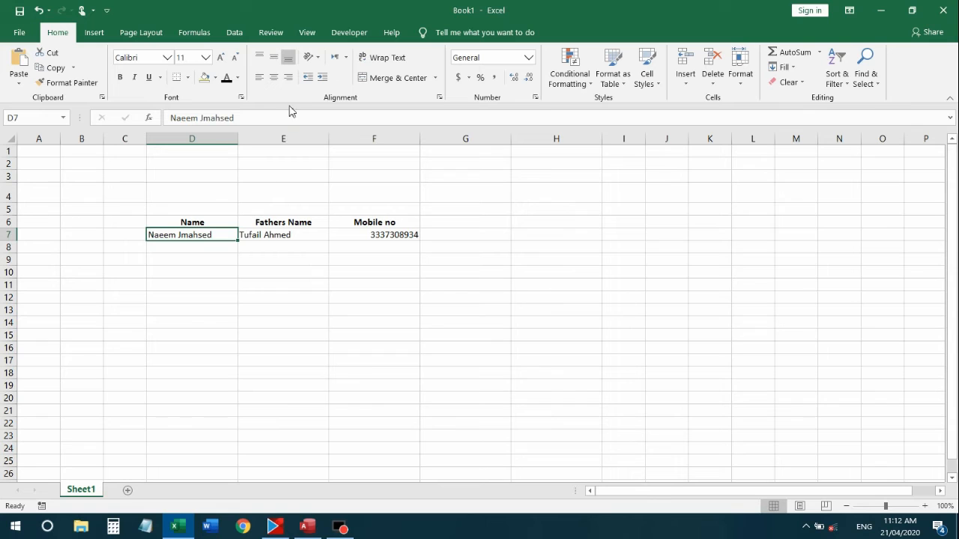
click(198, 248)
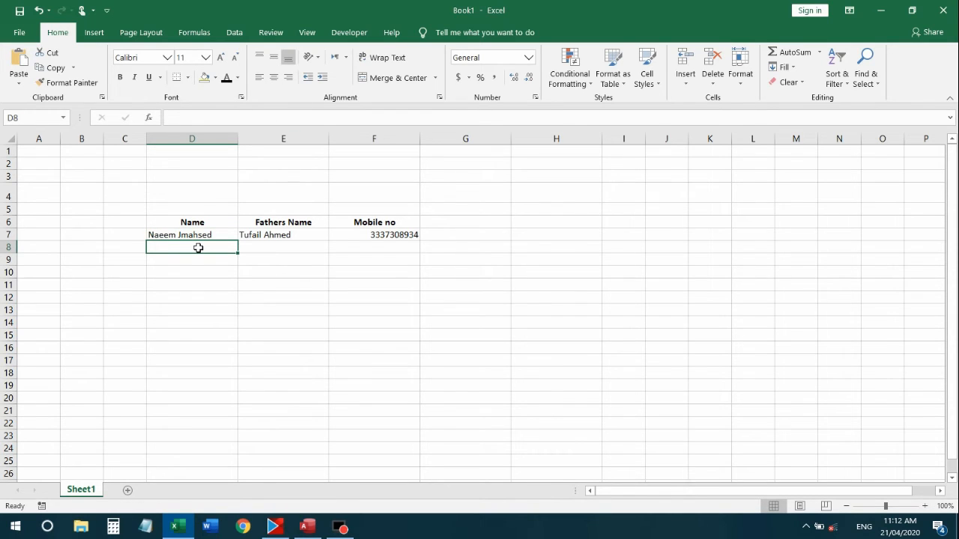
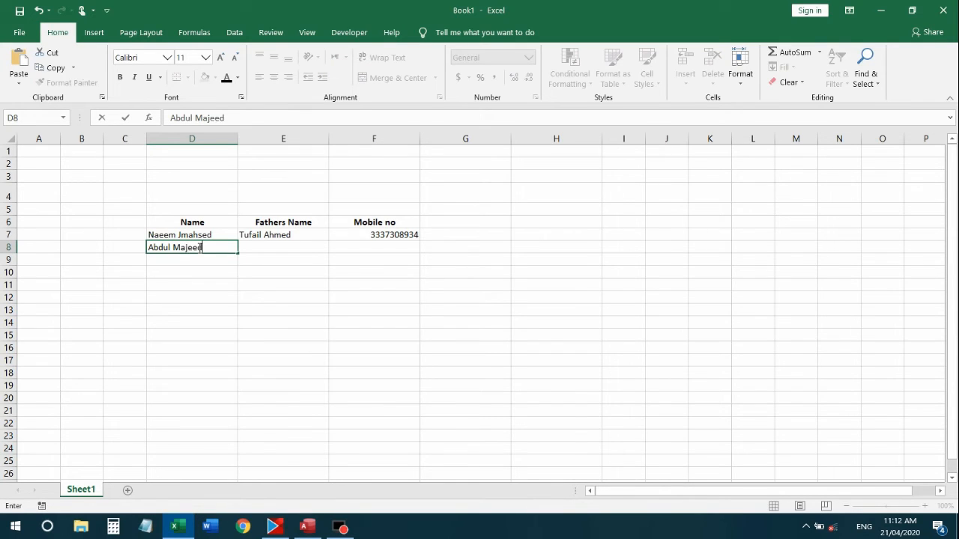
key(Tab)
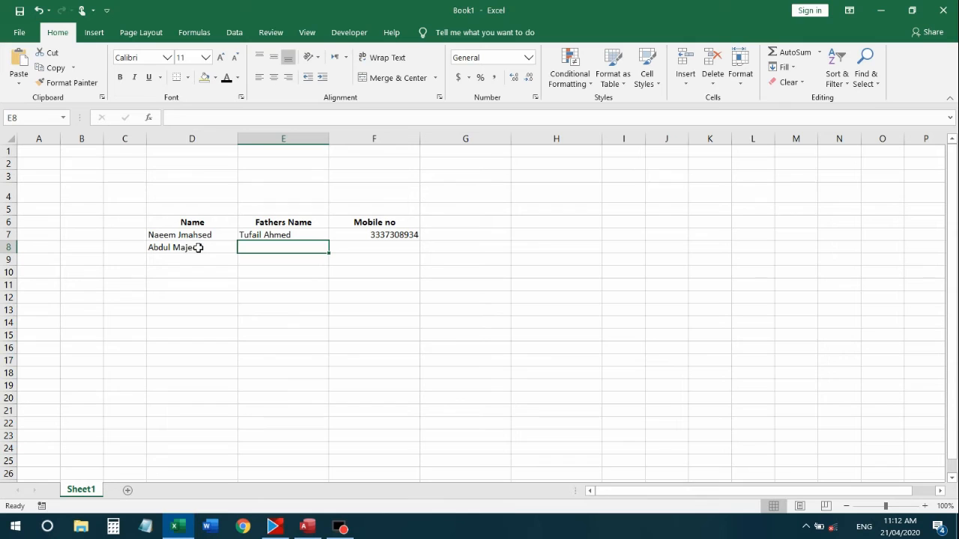
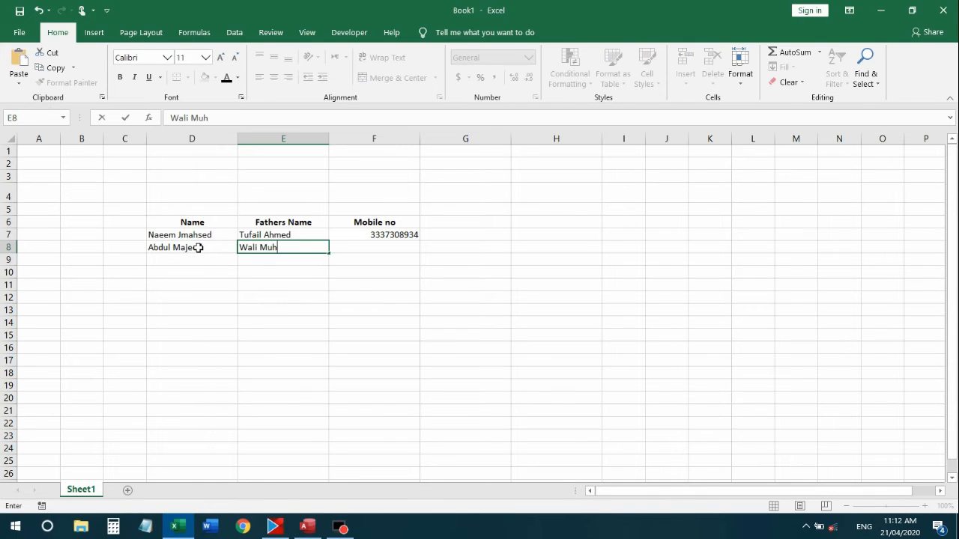
key(Tab)
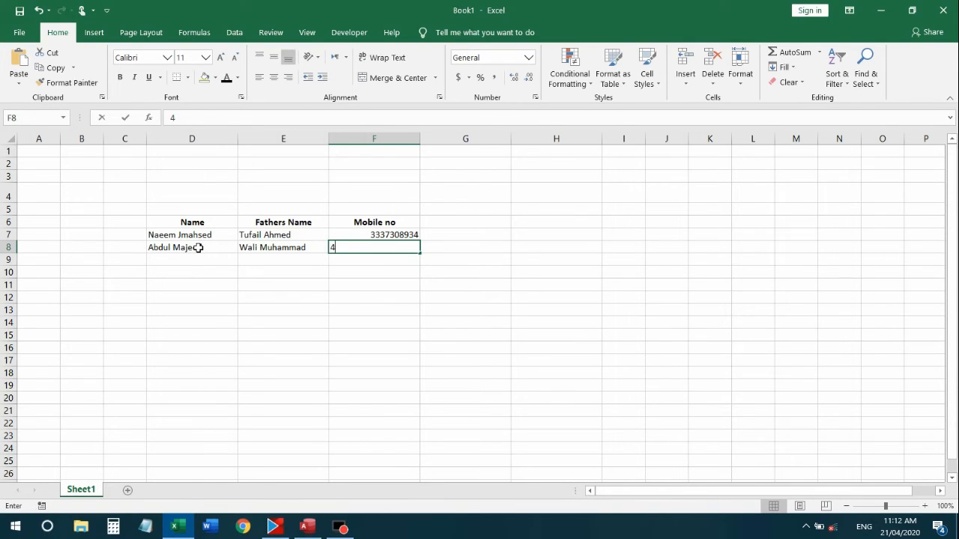
key(Return)
click(204, 274)
Left-align the names in D7:D8 and indent them two steps
drag(195, 235, 195, 247)
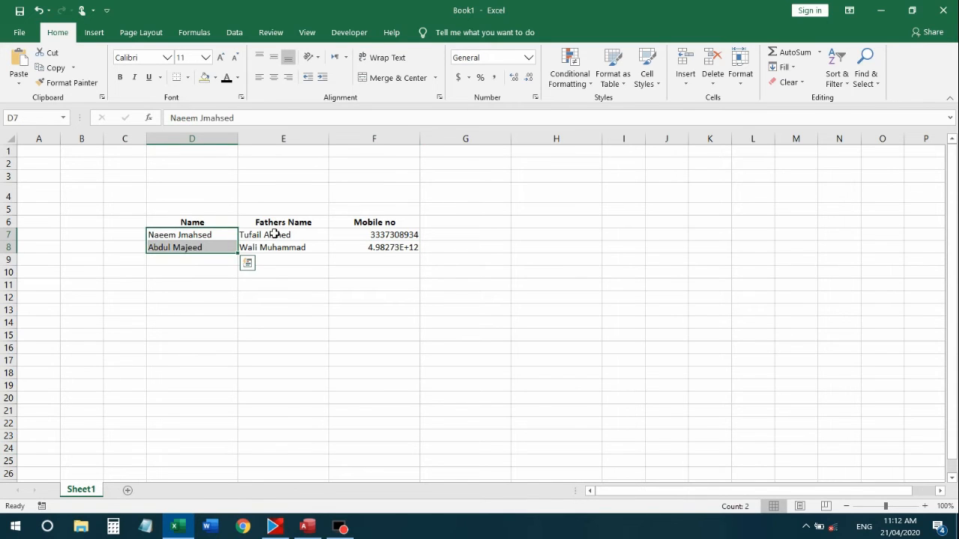
drag(253, 234, 207, 246)
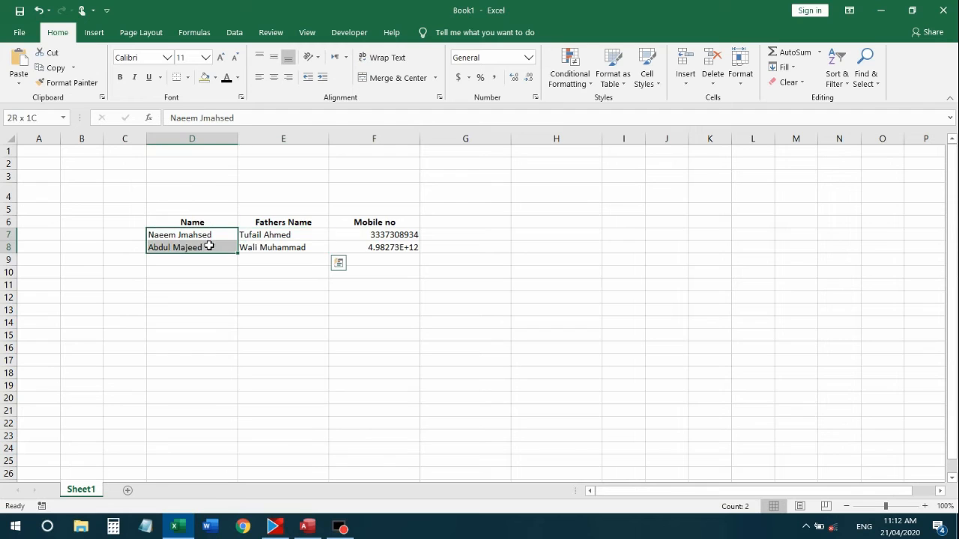
click(273, 77)
click(197, 261)
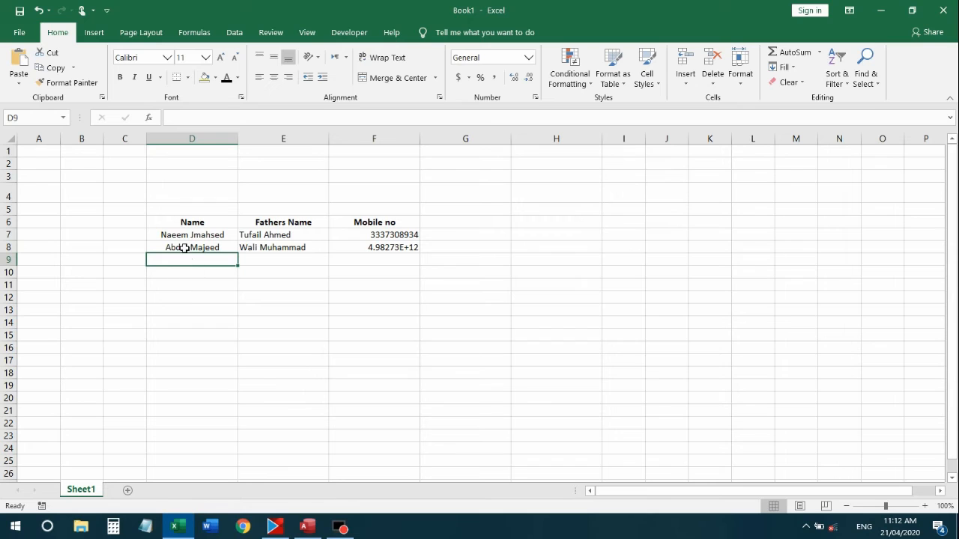
click(160, 235)
click(160, 249)
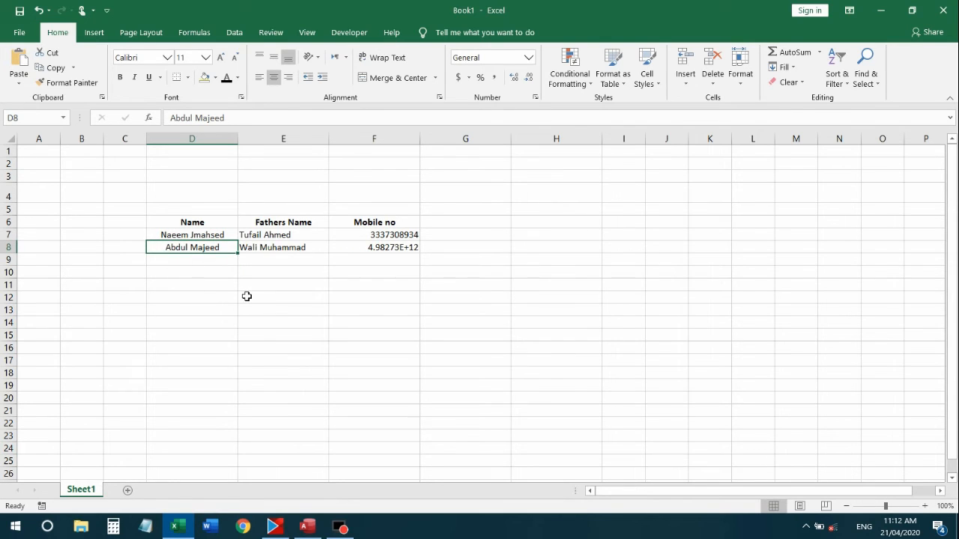
key(shift+Up)
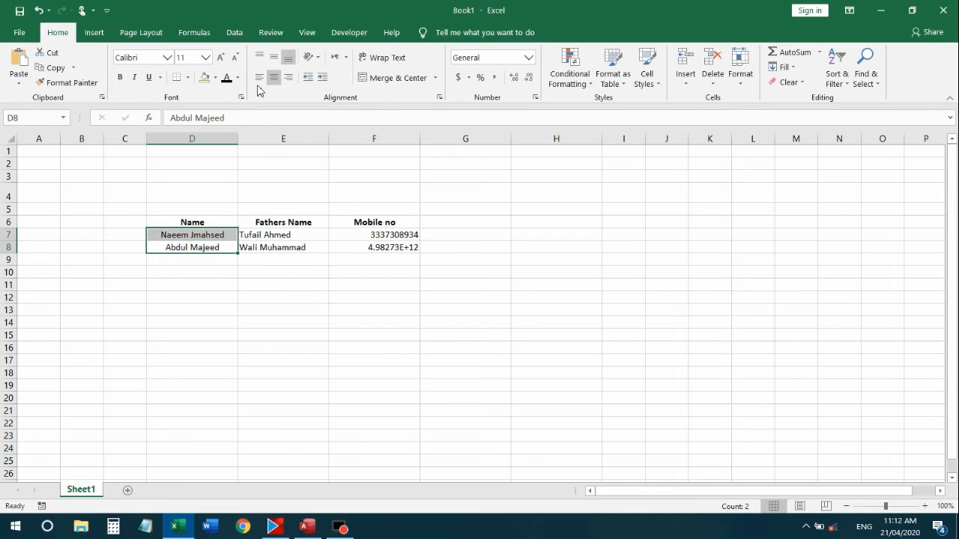
click(258, 78)
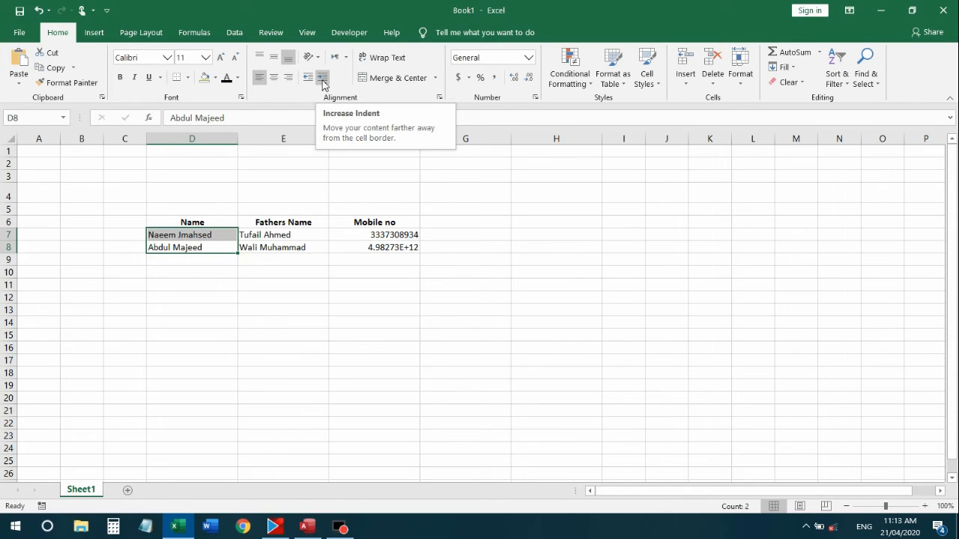
click(322, 78)
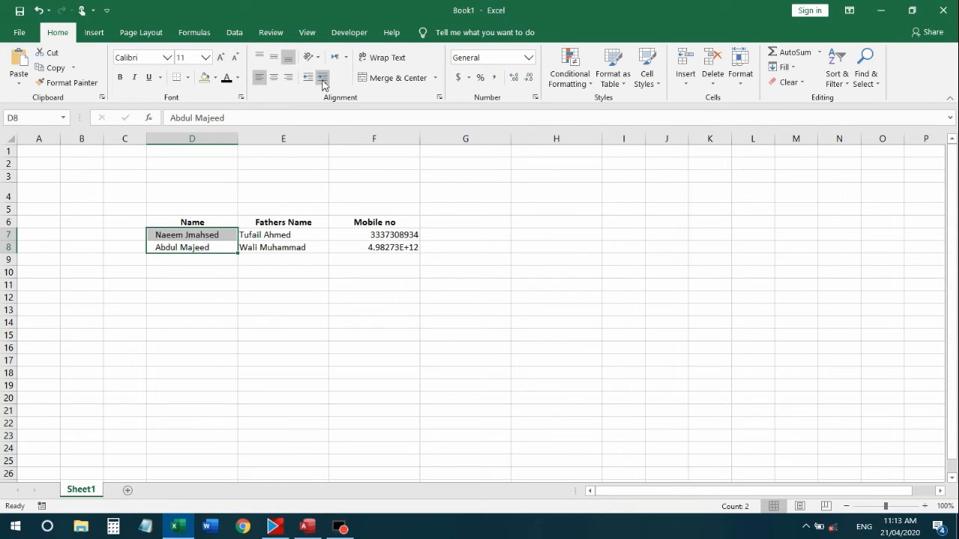
click(322, 78)
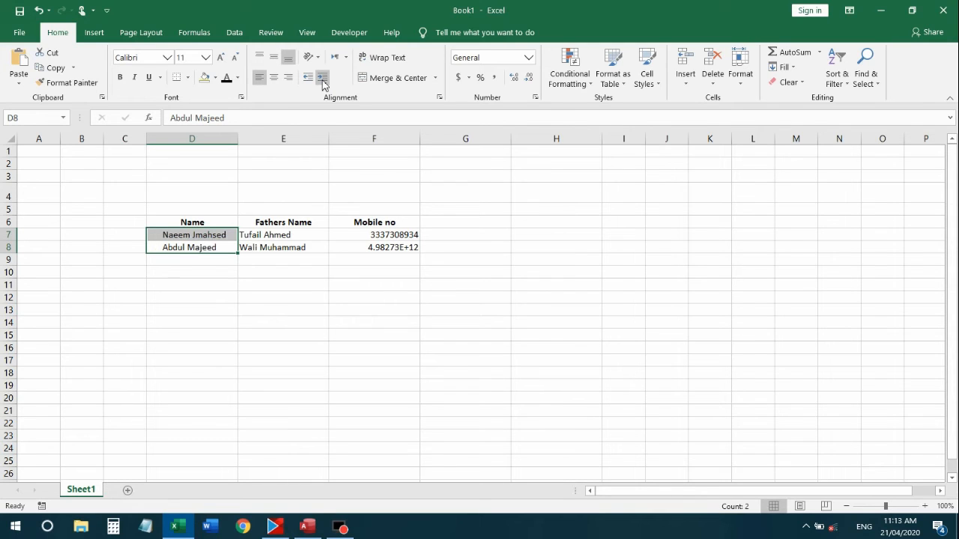
Indent the fathers' names in E7:E8 one step
click(287, 264)
drag(252, 234, 260, 248)
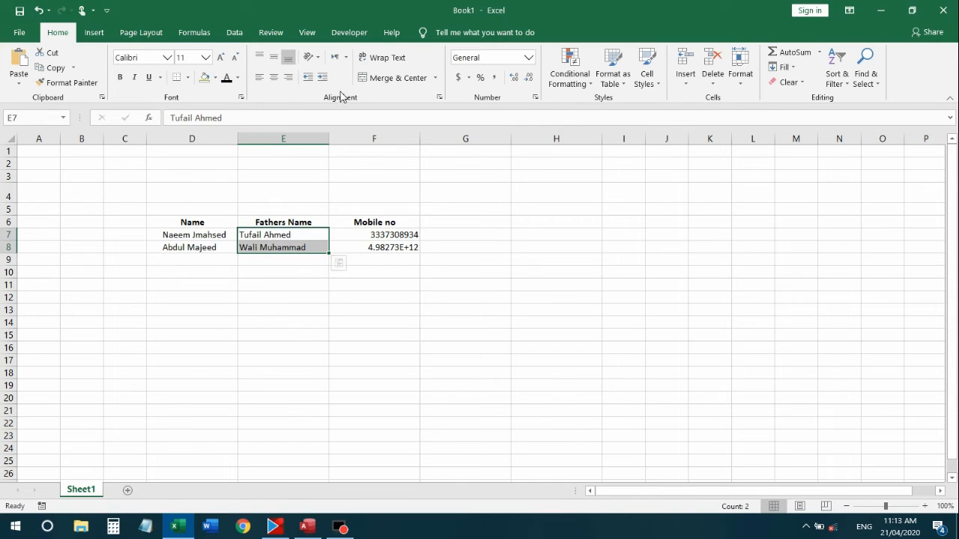
click(322, 77)
click(301, 275)
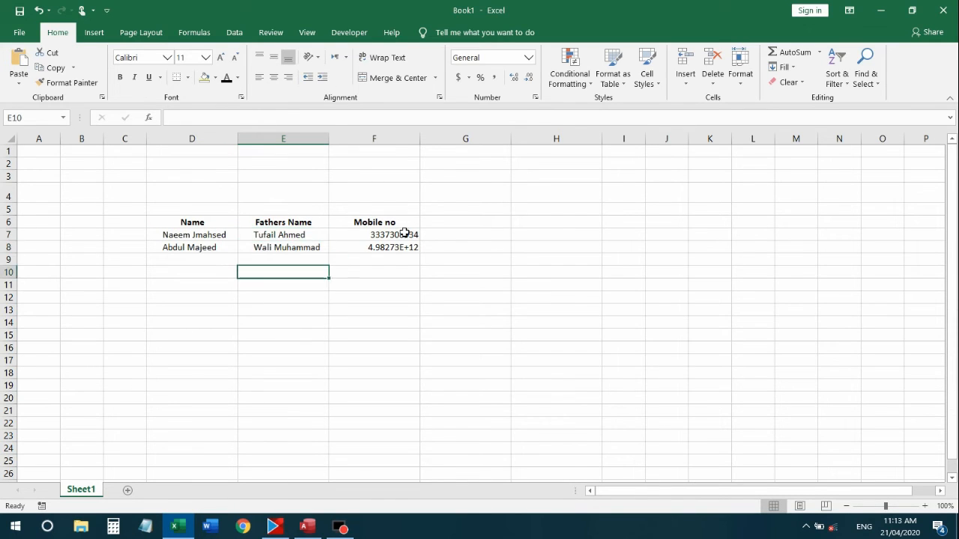
Left-align the mobile numbers in F7:F8 with three indent steps
drag(387, 235, 390, 248)
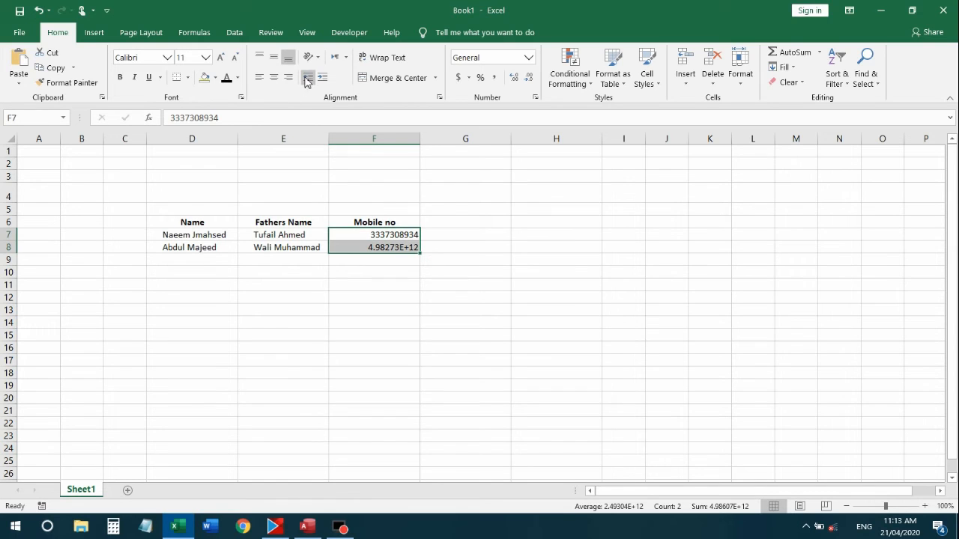
click(274, 77)
click(322, 78)
click(324, 79)
click(324, 79)
click(324, 80)
click(353, 283)
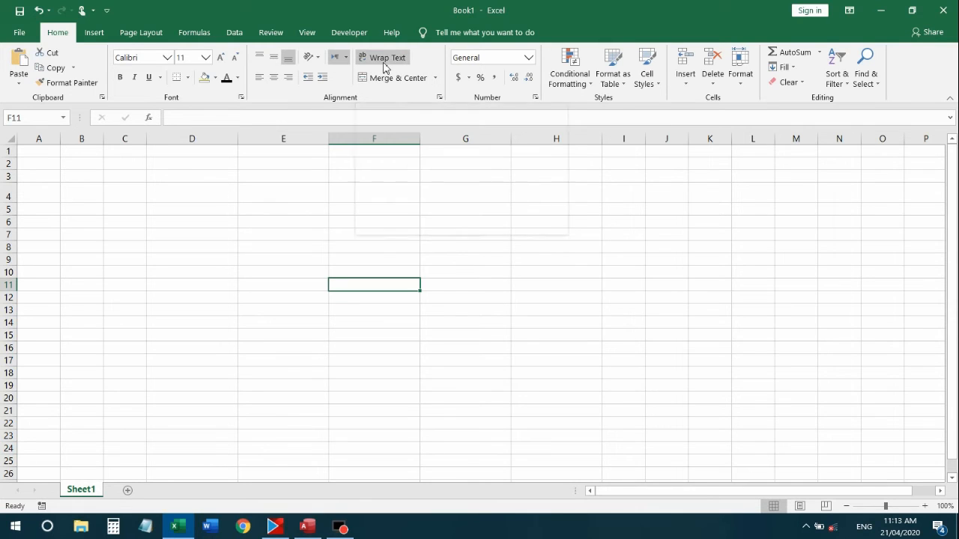
Type the headers NAME, FATHERS NAME and MOILE NUMBER into D5:F5
click(275, 193)
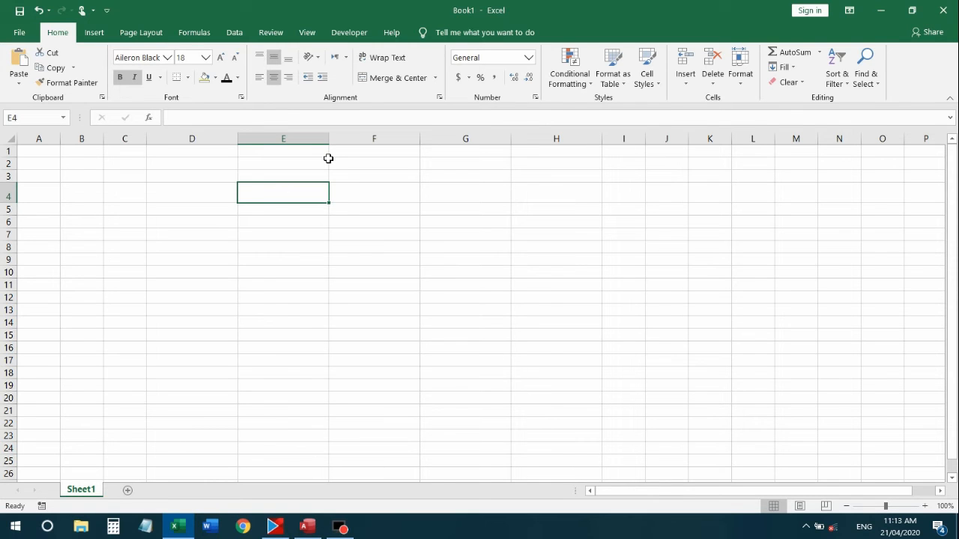
key(Left)
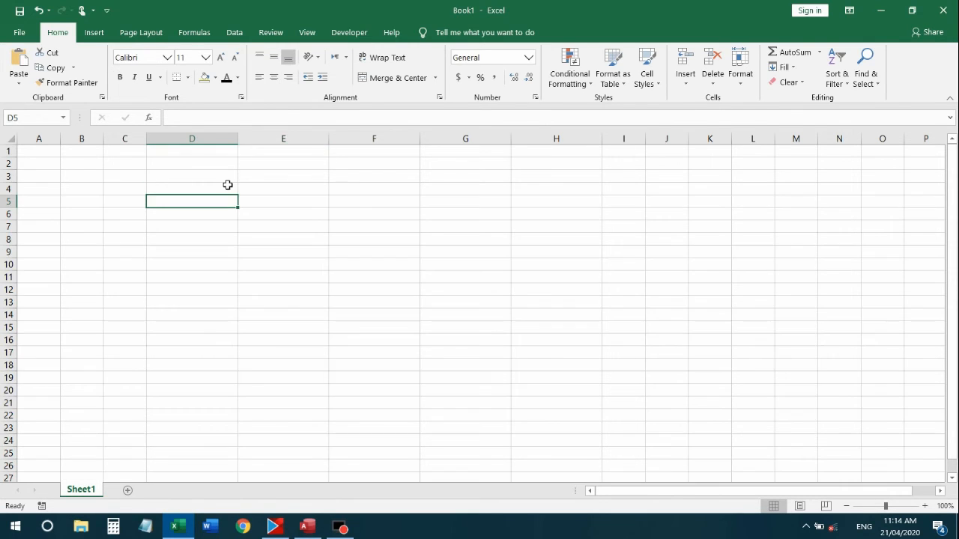
text(NQA)
key(BackSpace)
key(BackSpace)
text(AME)
key(Tab)
text(FATH)
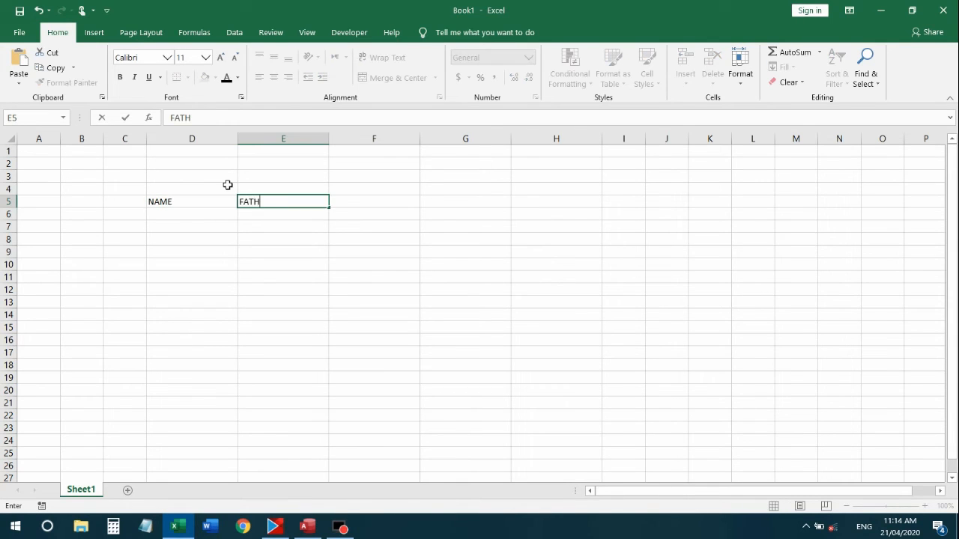
text(ERS NAME)
key(Tab)
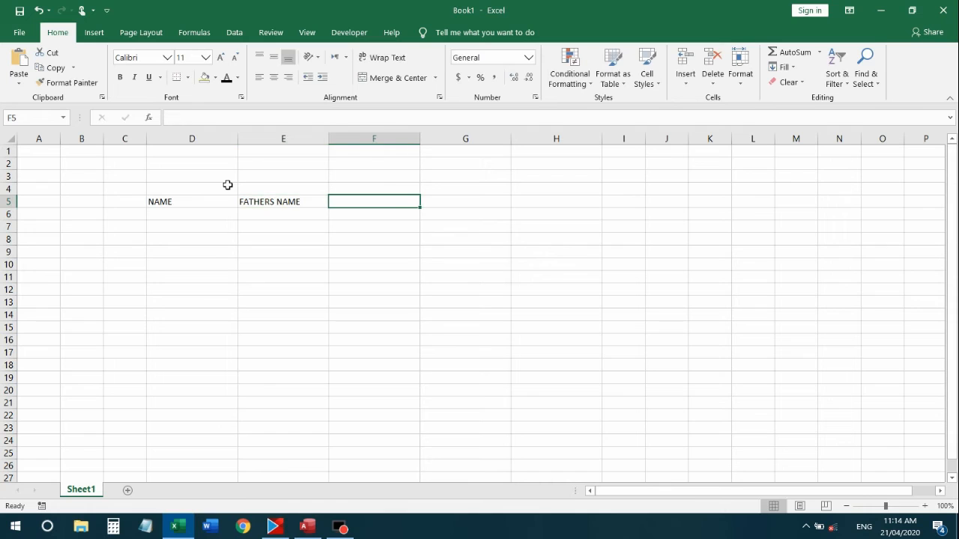
text(MOILE NM)
key(BackSpace)
text(I)
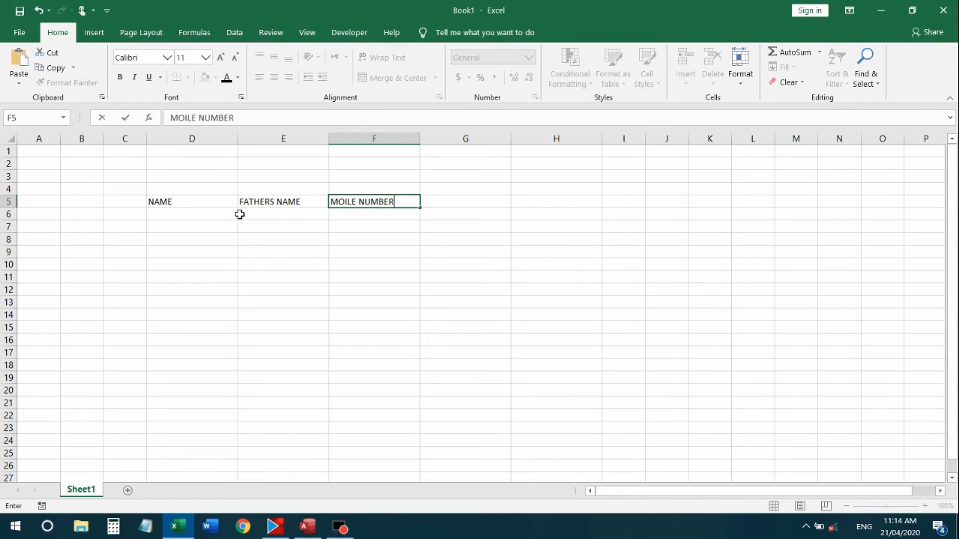
key(Return)
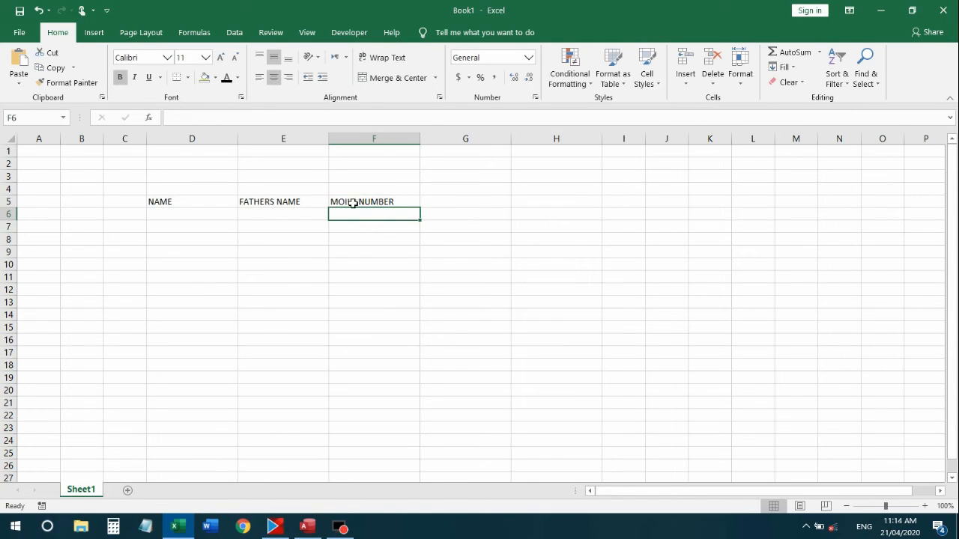
Correct the F5 header spelling to MOBILE NUMBER
double_click(352, 202)
key(Left)
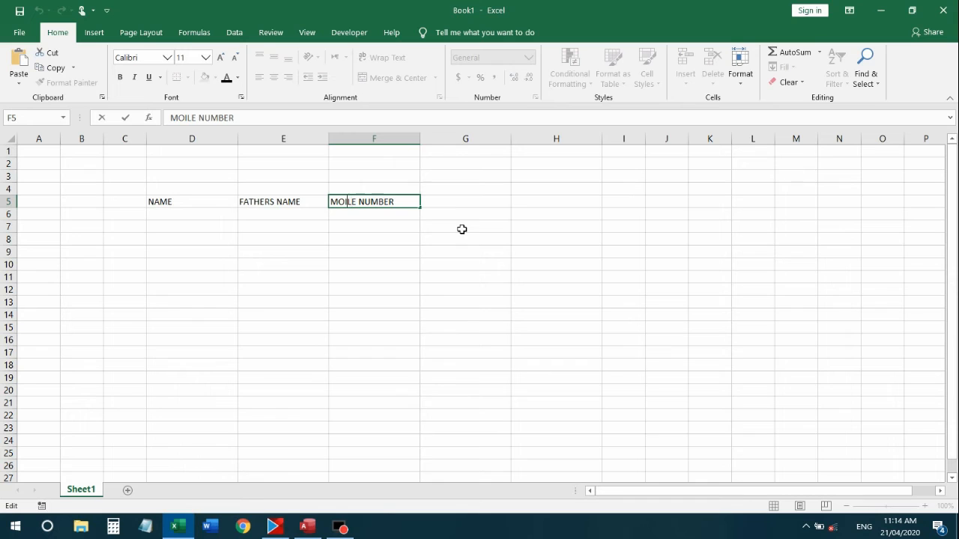
text(B)
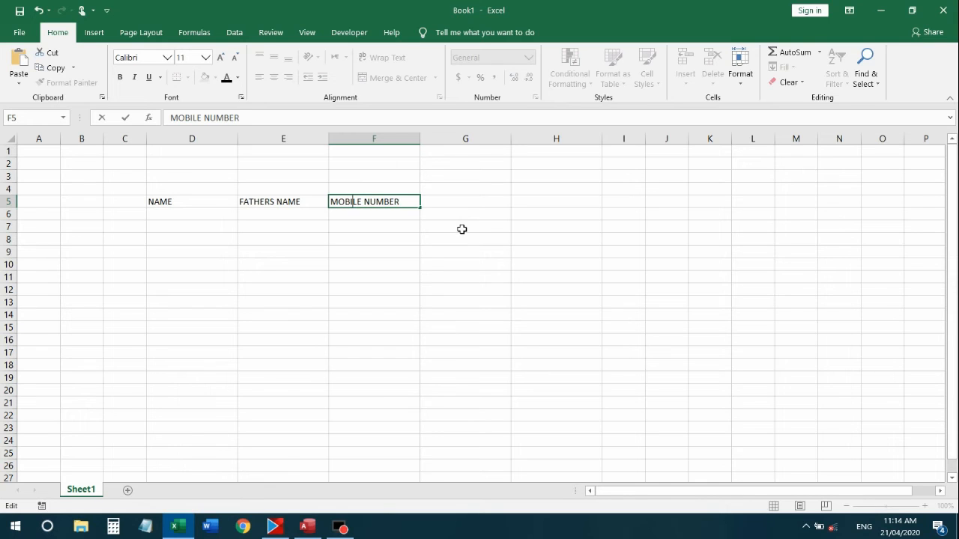
click(424, 139)
Resize columns C through F to fit the new headers
drag(420, 139, 402, 139)
click(351, 250)
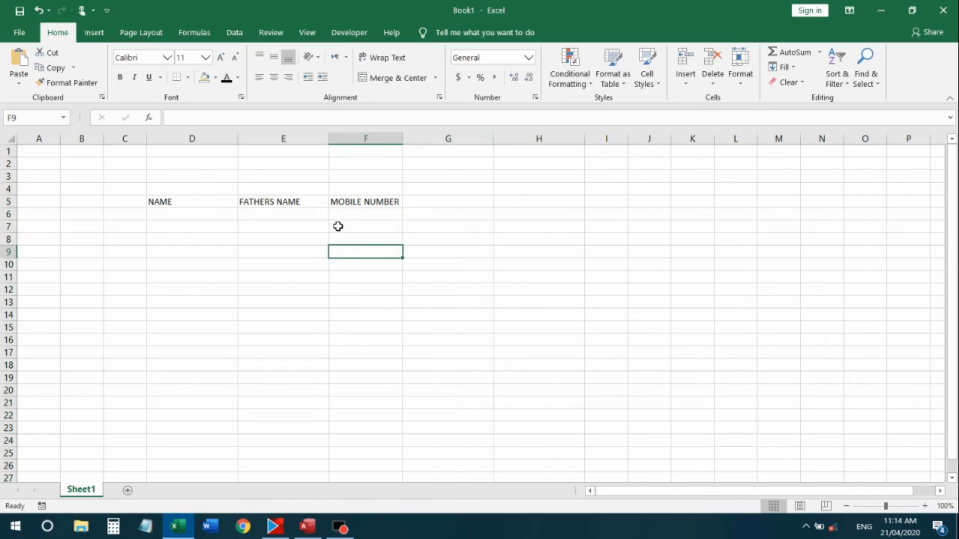
drag(150, 136, 390, 141)
click(182, 139)
double_click(253, 144)
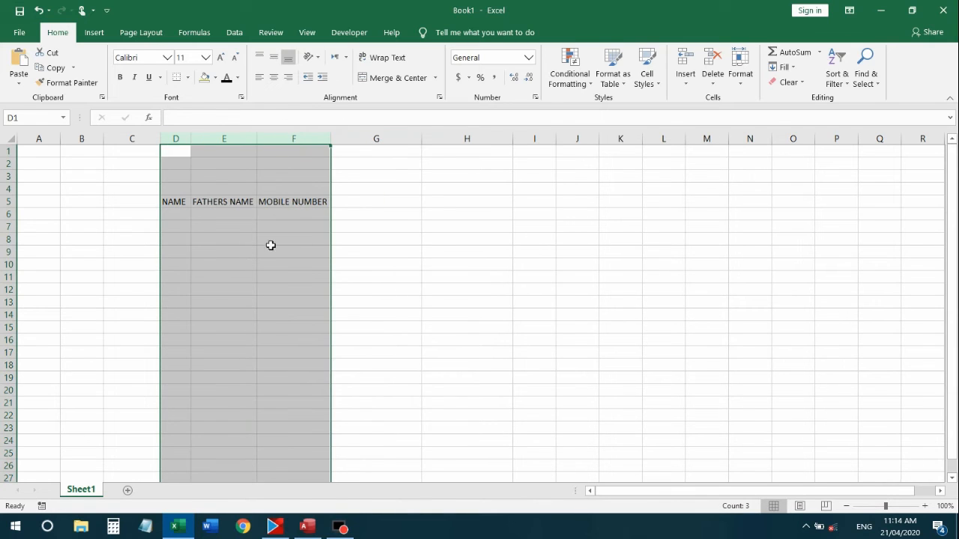
drag(271, 251, 272, 239)
drag(193, 139, 217, 139)
drag(353, 140, 360, 140)
Add ADDRESS as the fourth header in G5
click(368, 202)
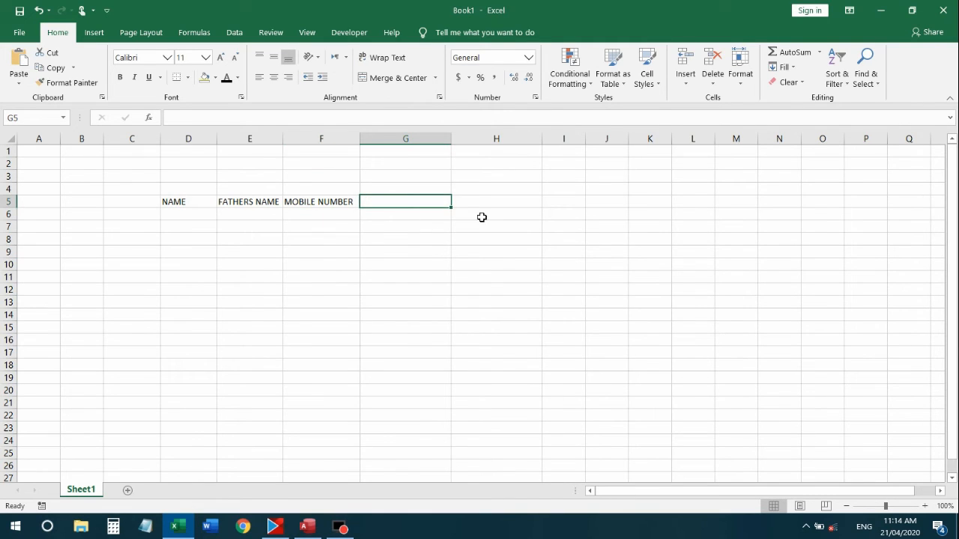
text(a)
key(BackSpace)
key(BackSpace)
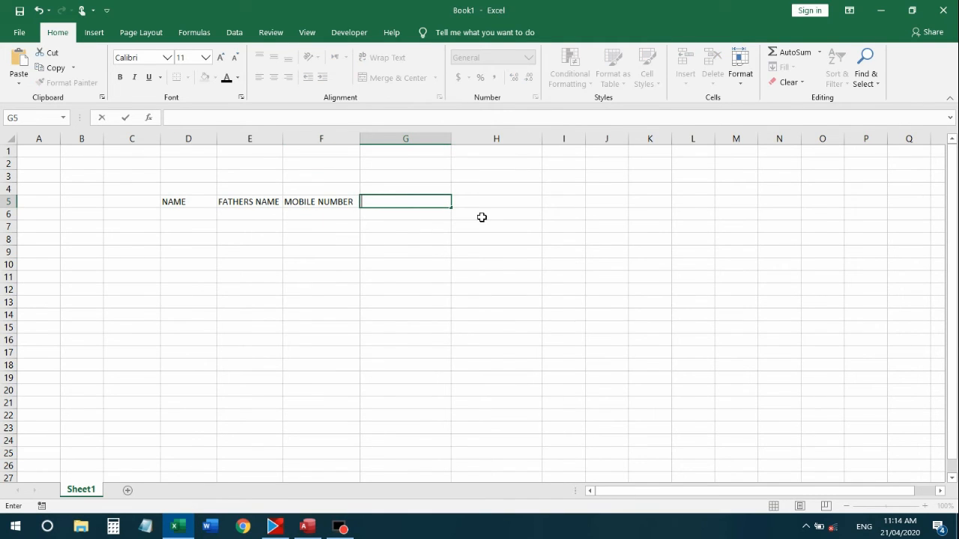
text(ADDRESS)
key(Return)
Centre the four headers in D5:G5 both vertically and horizontally
click(203, 201)
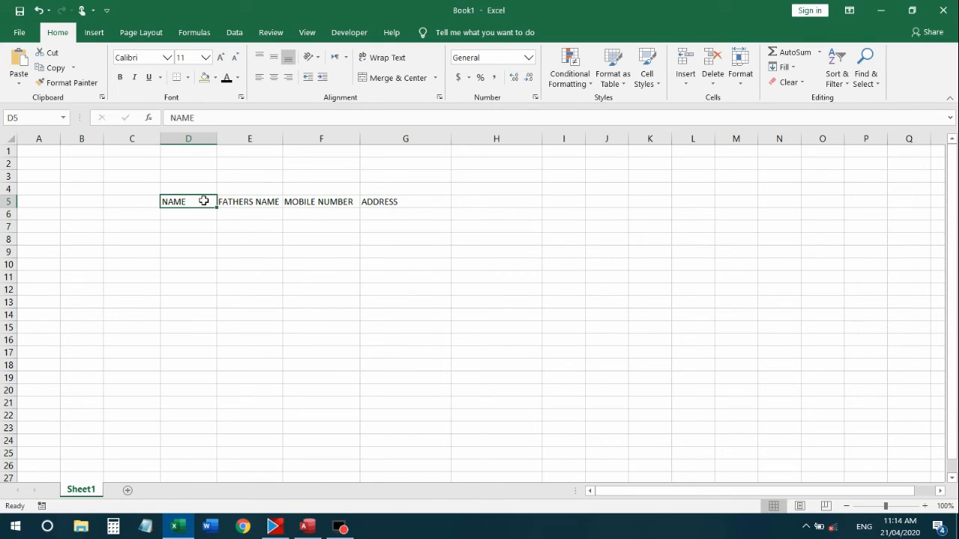
key(shift+Right)
key(shift+Right)
key(shift+Right)
key(shift+Right)
key(shift+Left)
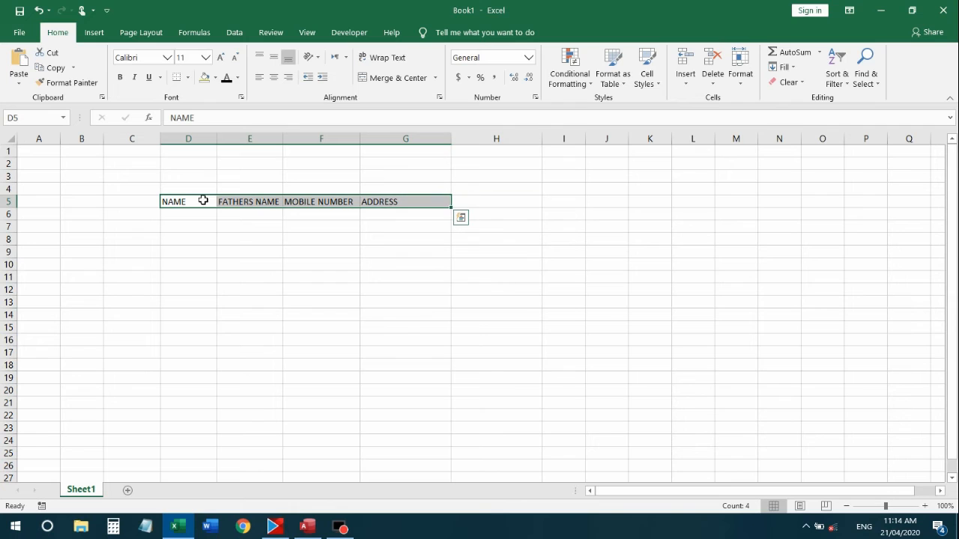
click(274, 77)
click(273, 57)
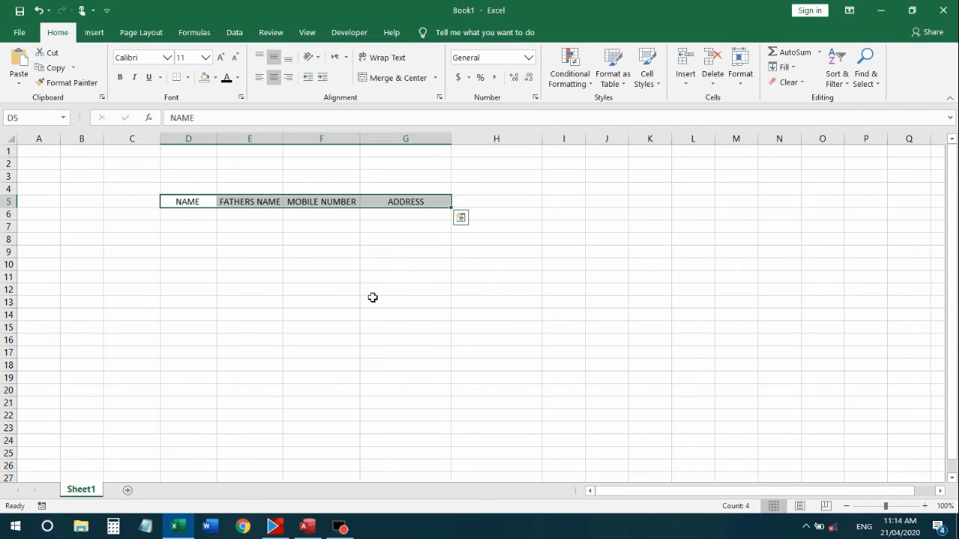
click(372, 295)
click(379, 199)
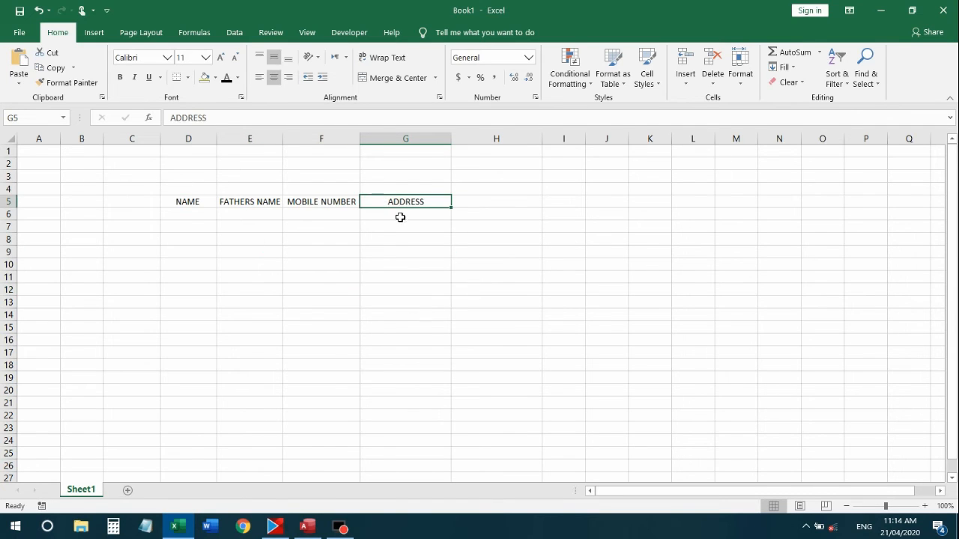
click(406, 213)
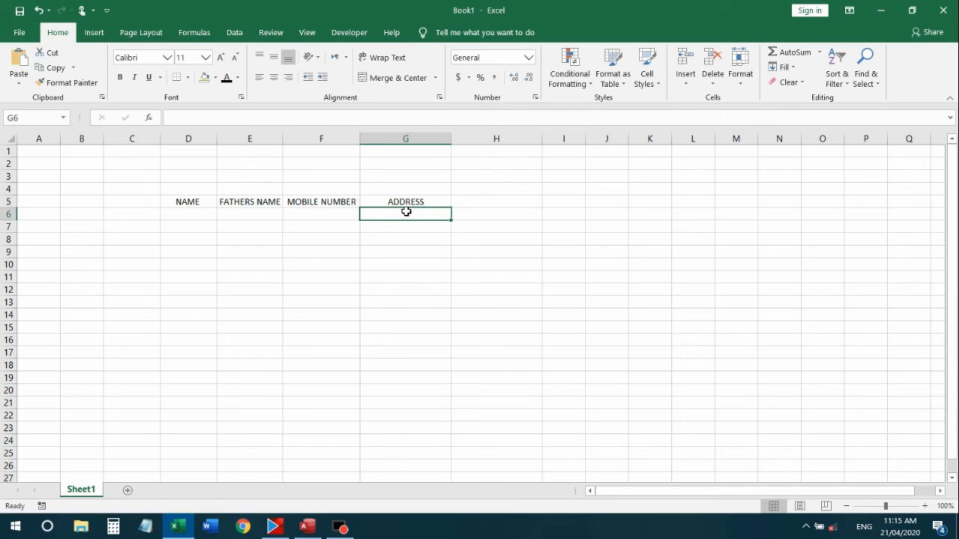
Type a long placeholder address into G6 and drag row 6 much taller
text(nA)
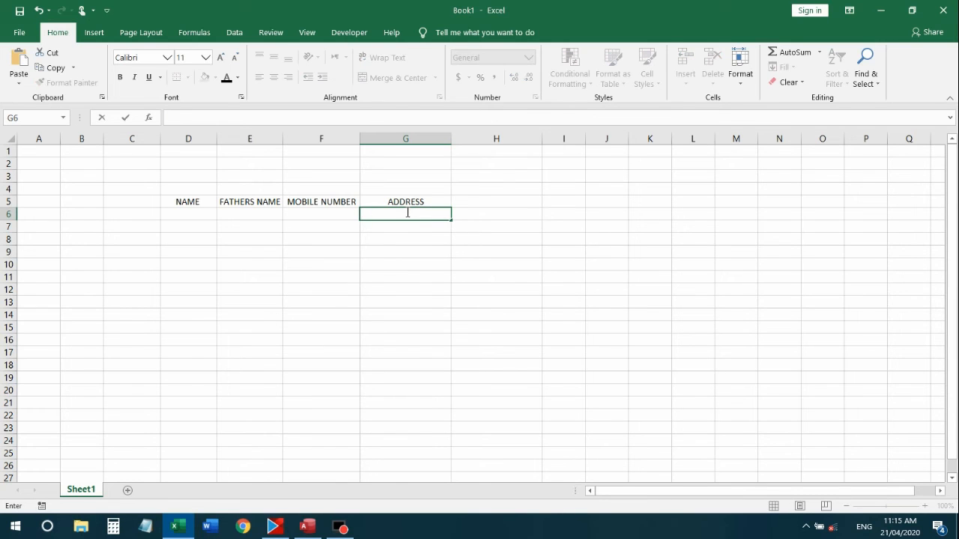
text(dlkajskdj laksjd al)
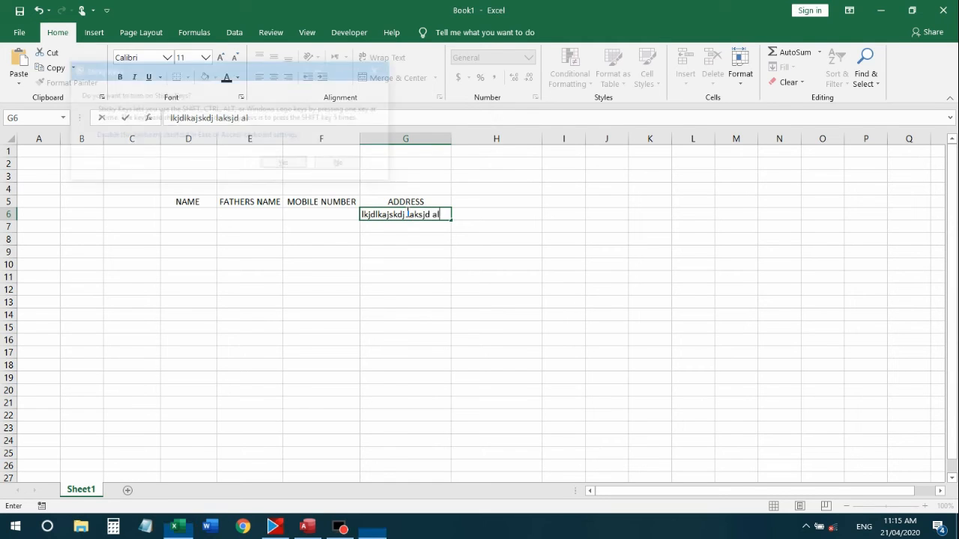
text(ask alksdj alksjd askdj asd)
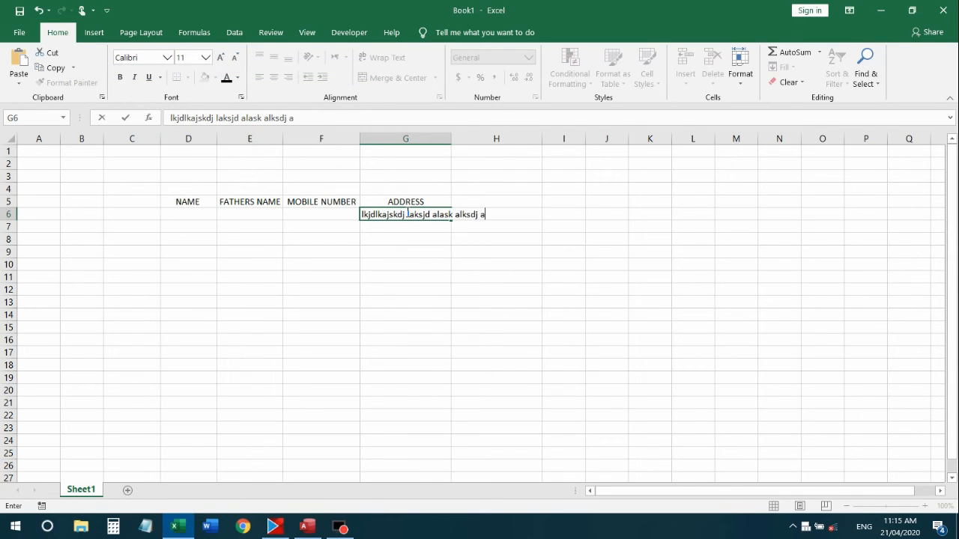
click(441, 255)
click(422, 214)
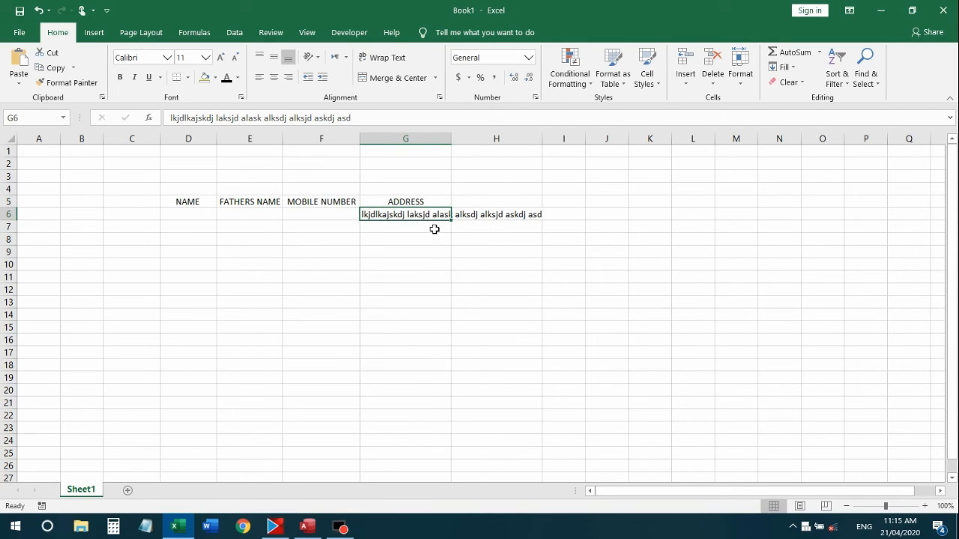
drag(17, 221, 15, 251)
Apply Wrap Text to G6 so the address fits on three lines inside column G
click(409, 279)
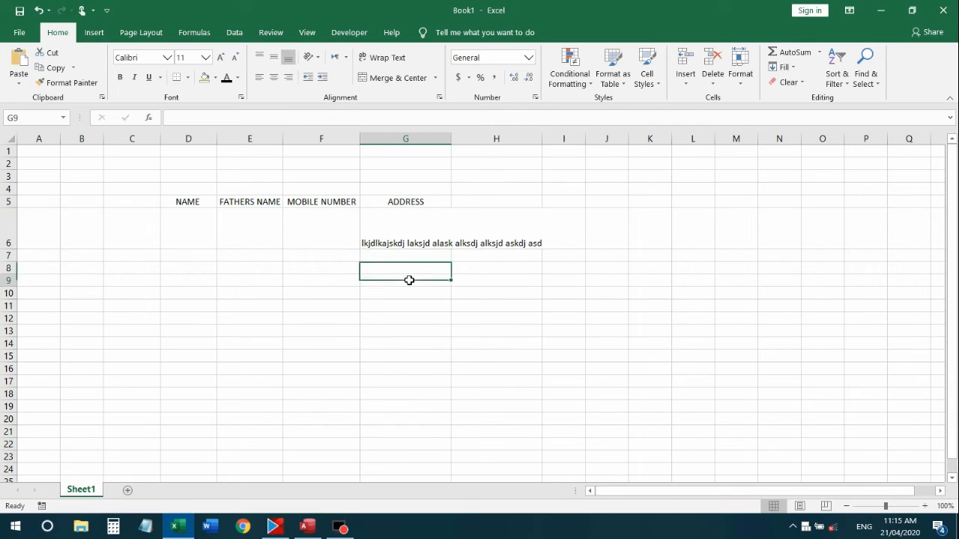
click(404, 241)
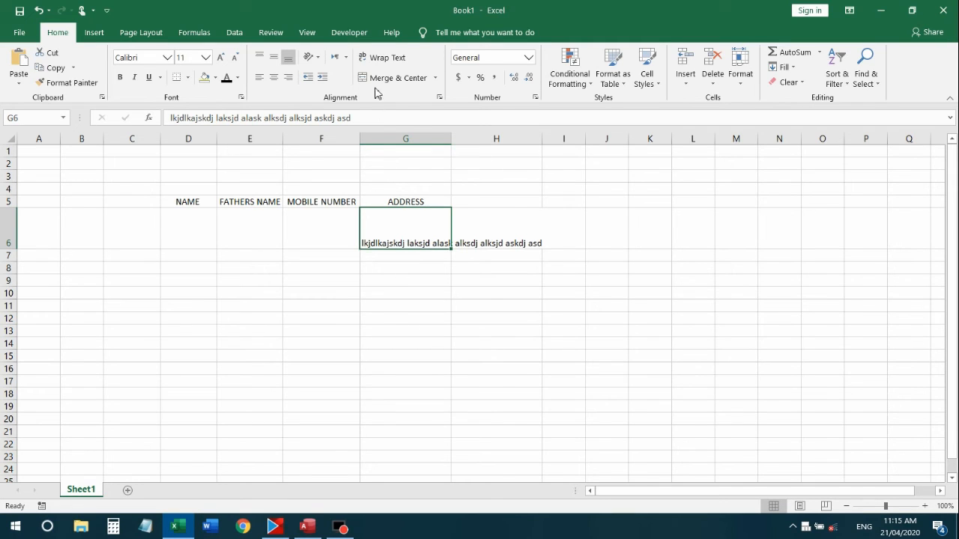
click(378, 58)
click(427, 283)
click(411, 239)
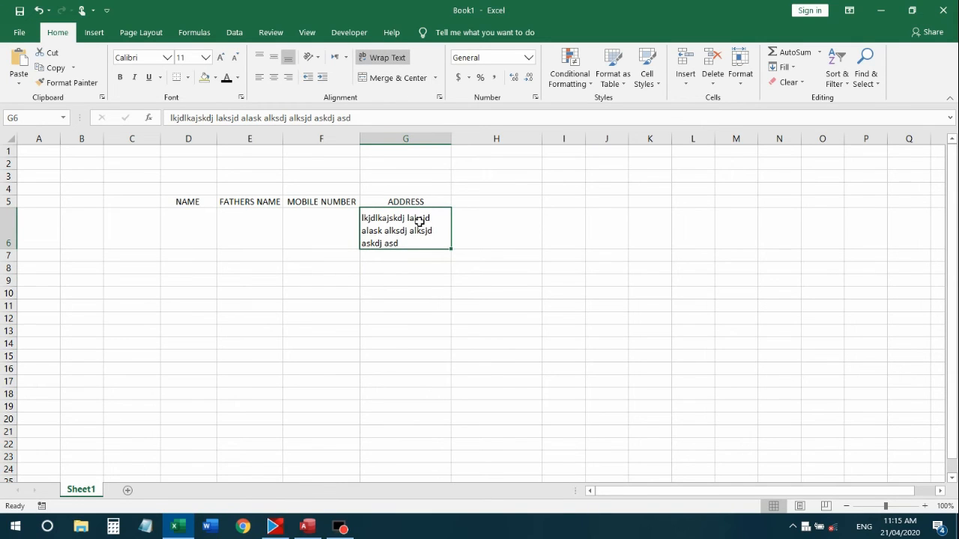
click(386, 257)
click(427, 281)
click(317, 235)
click(448, 225)
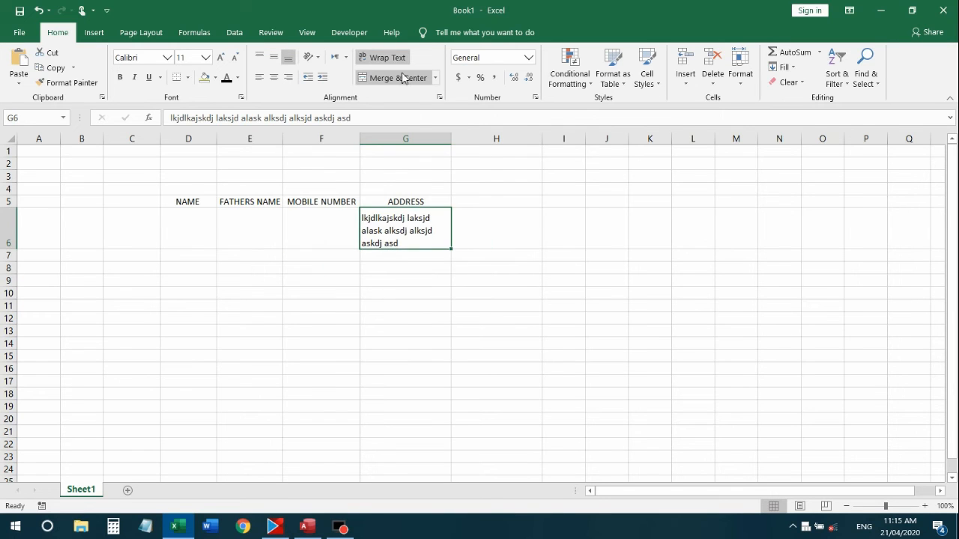
click(495, 292)
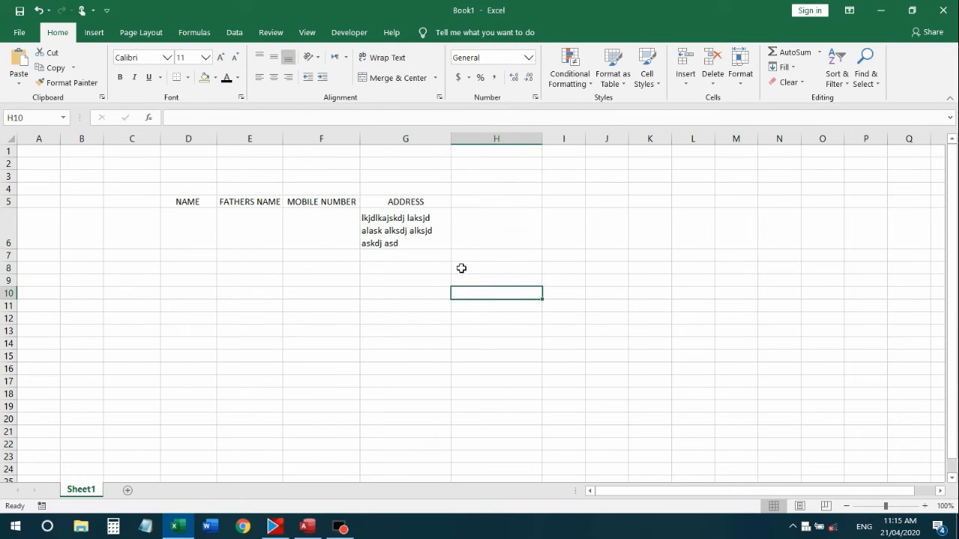
click(480, 233)
click(400, 222)
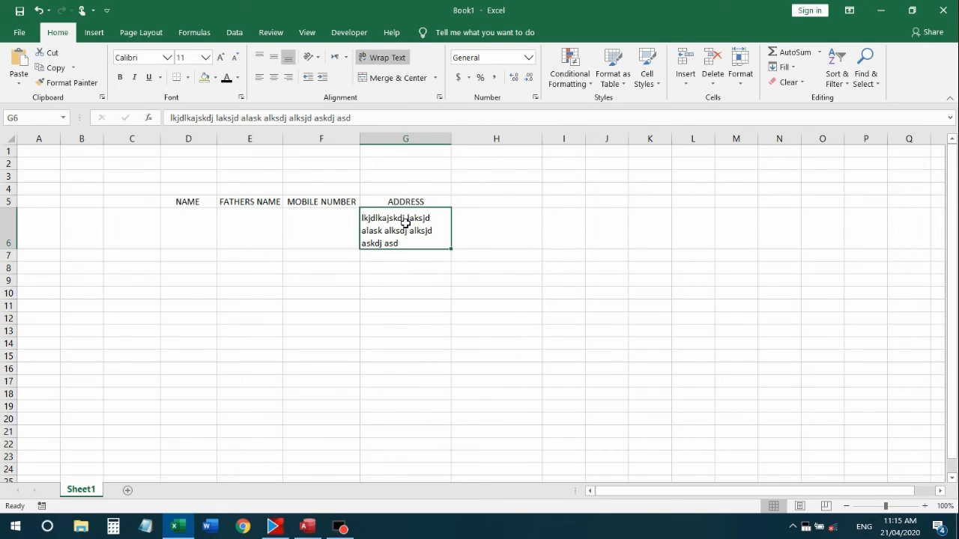
Merge and centre the address across G6 and H6, then reselect the merged cell
drag(406, 223, 483, 225)
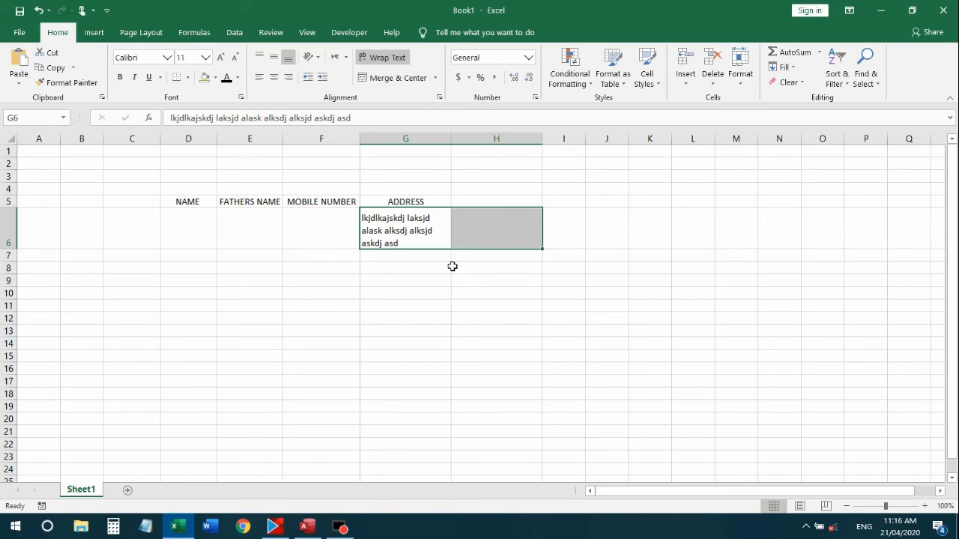
click(414, 78)
click(448, 263)
click(487, 225)
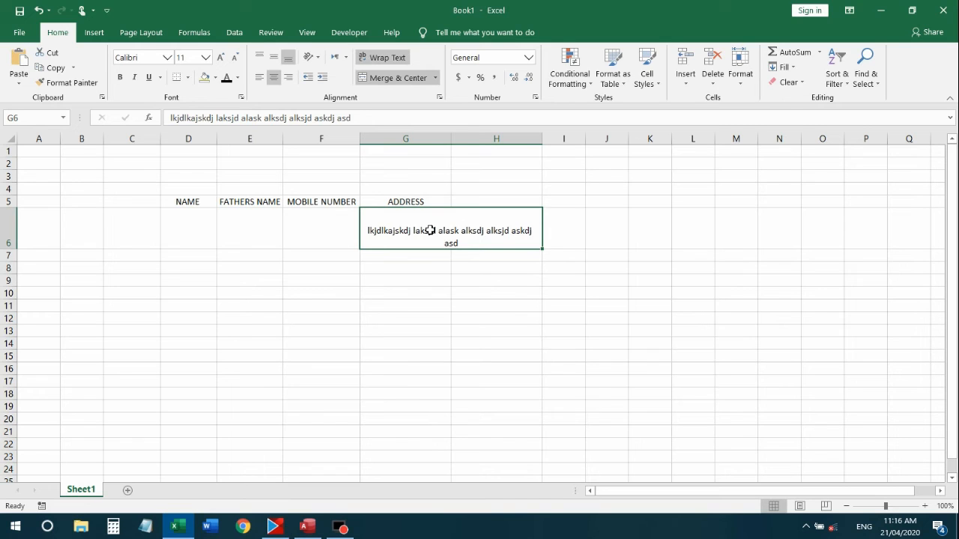
click(427, 268)
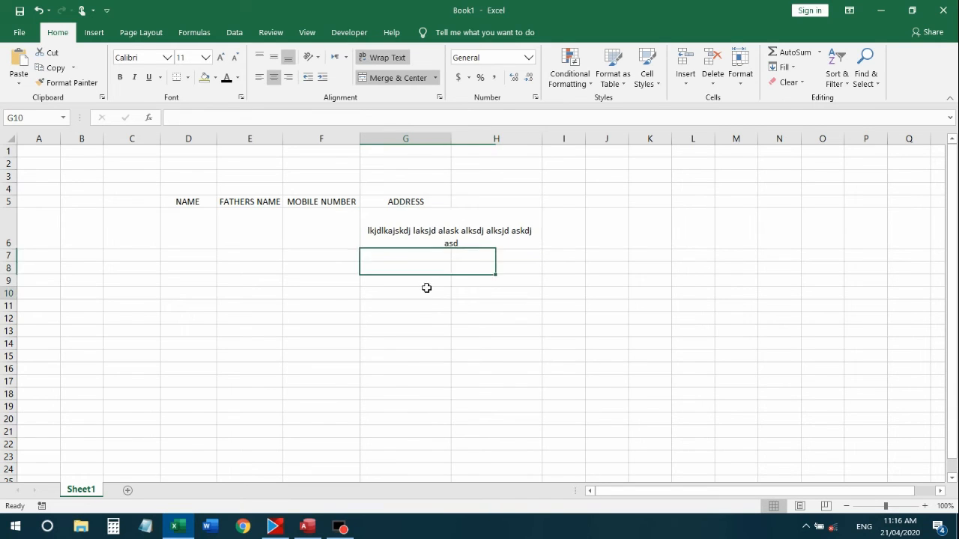
click(405, 209)
click(427, 242)
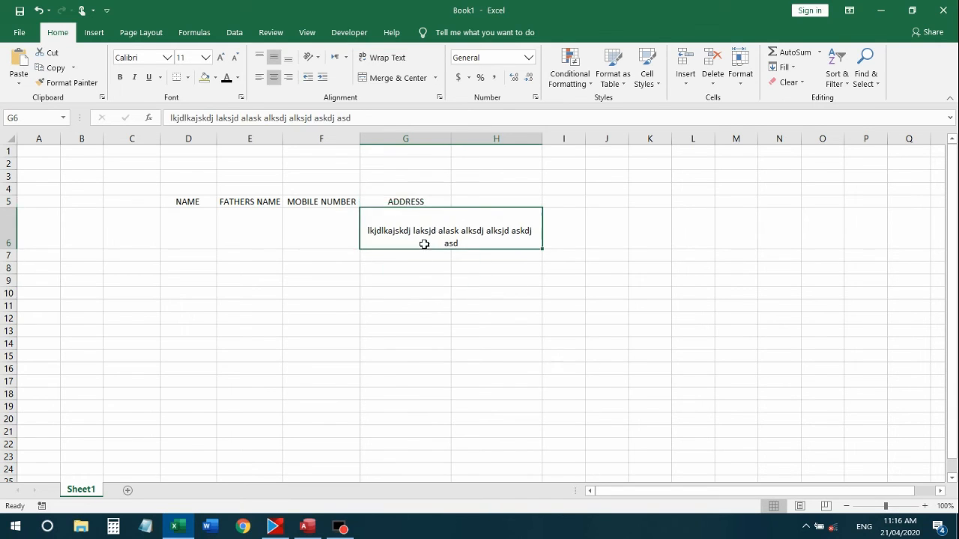
Merge G9 and H9 into one cell with Merge Across
click(435, 79)
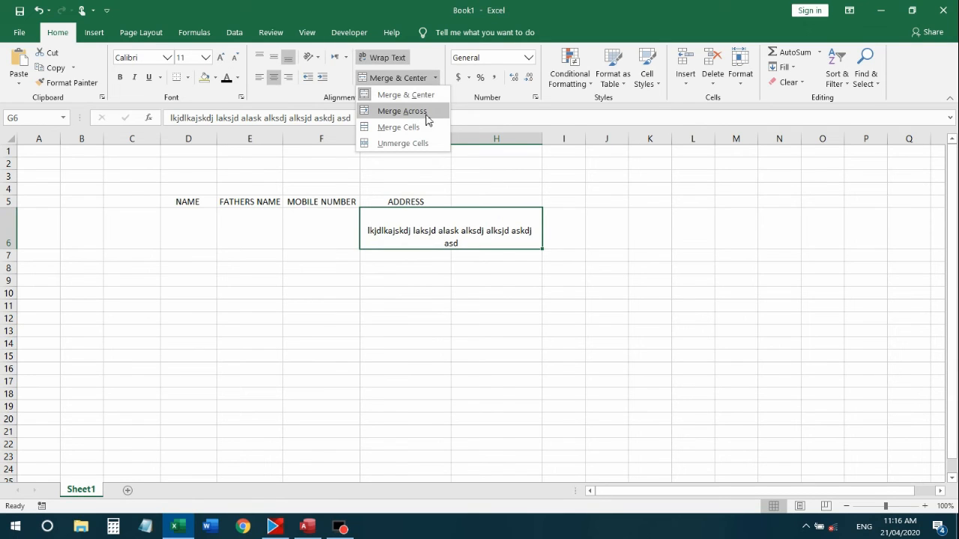
click(434, 301)
click(563, 247)
click(449, 301)
drag(388, 274, 485, 280)
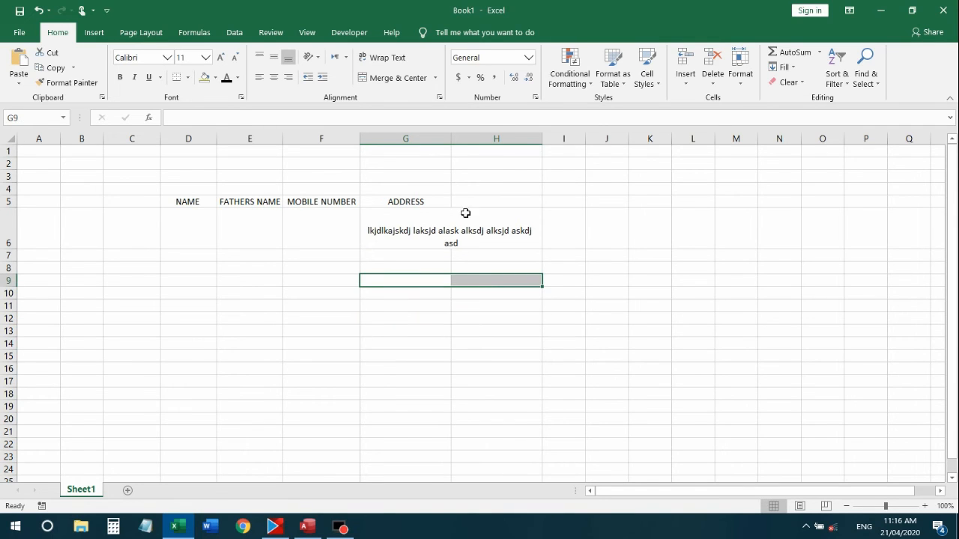
click(436, 78)
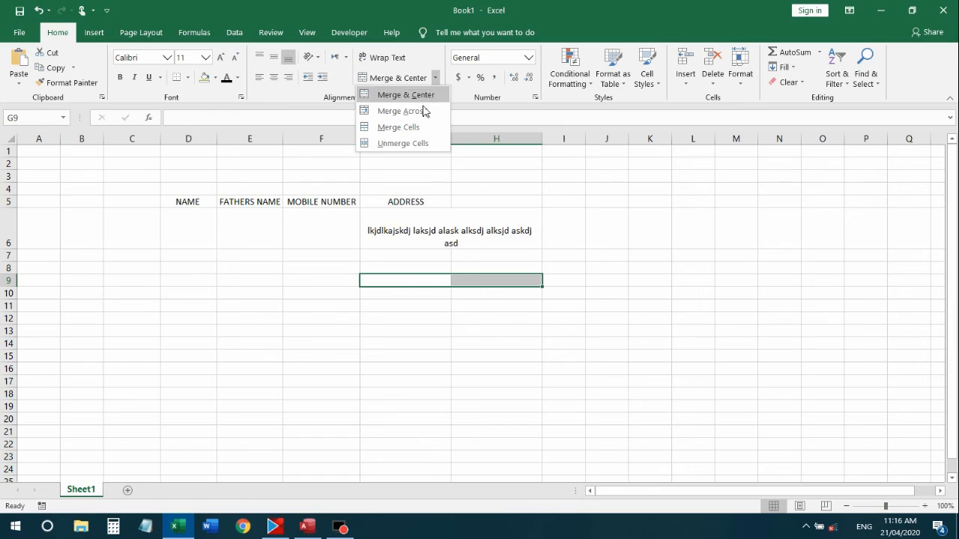
click(419, 111)
Check the merged G9:H9 cell and select the block G10:H19
click(474, 294)
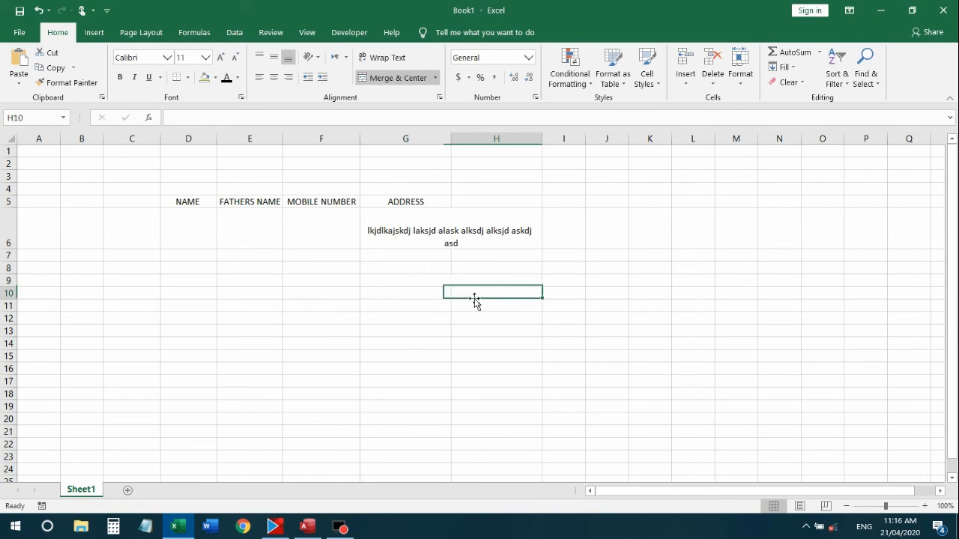
click(430, 270)
click(428, 310)
click(424, 280)
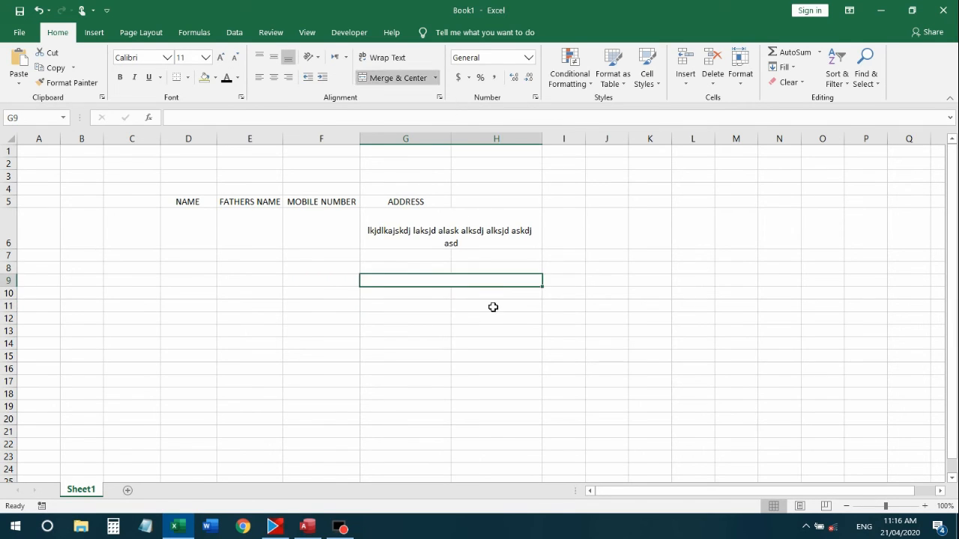
click(489, 328)
drag(399, 297, 504, 403)
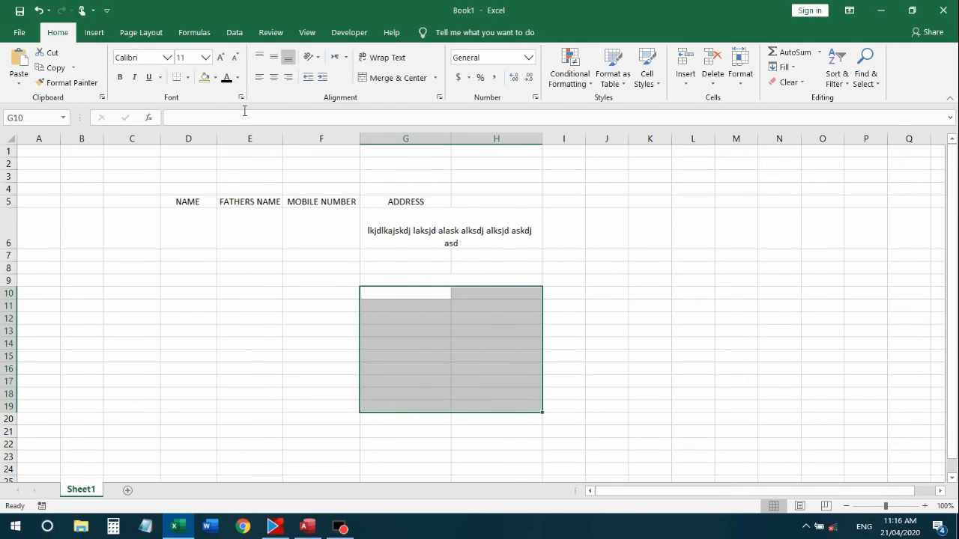
Give G10:H19 an outside border, then borders on every cell
click(186, 77)
click(222, 209)
drag(664, 443, 636, 421)
drag(389, 293, 522, 405)
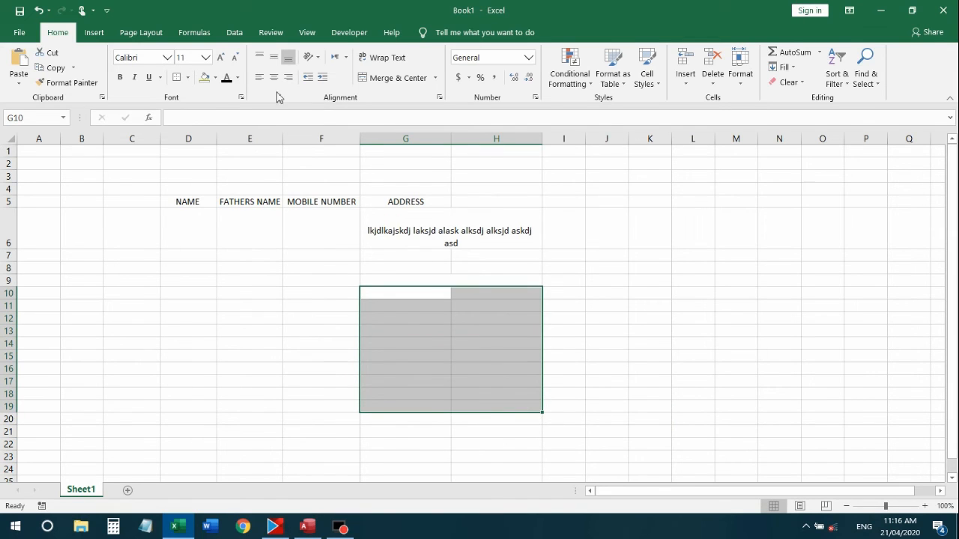
click(187, 77)
click(212, 193)
Merge the G and H cells together in each row 10–19 with Merge Across
drag(496, 330, 460, 327)
drag(408, 293, 510, 394)
click(413, 269)
click(422, 297)
click(581, 385)
drag(424, 294, 499, 405)
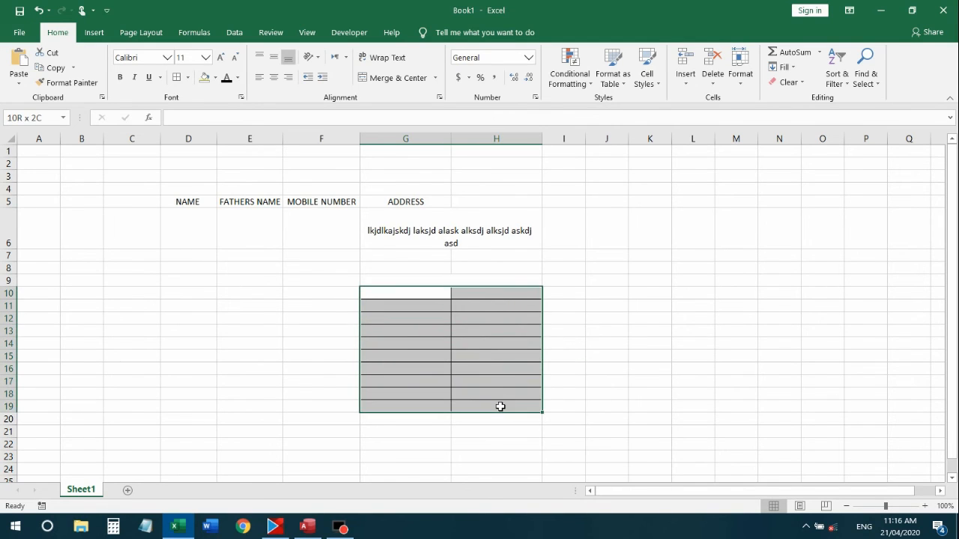
click(436, 78)
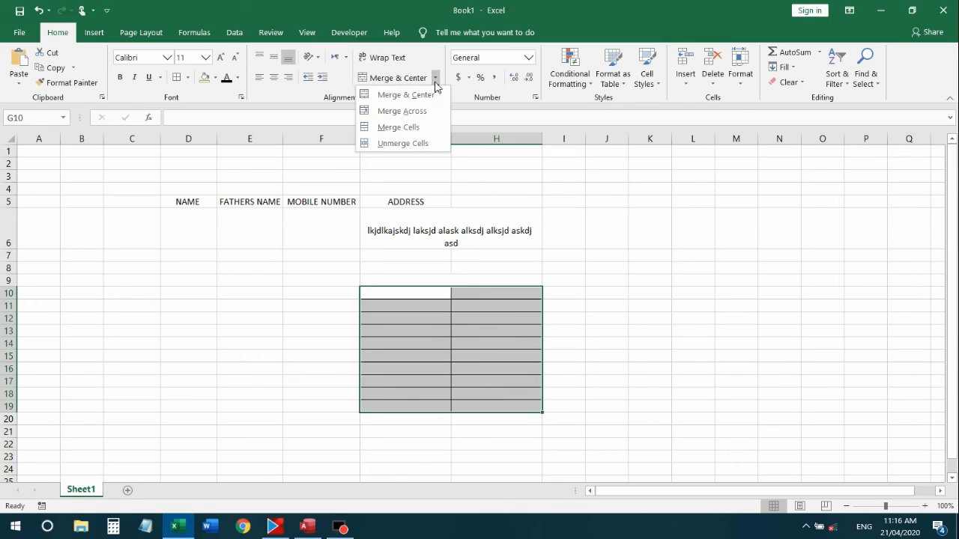
click(440, 114)
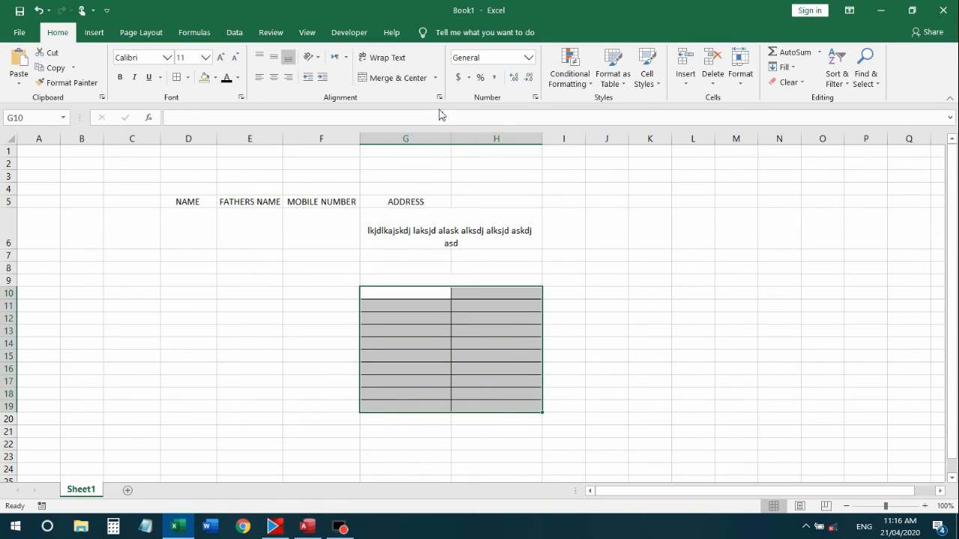
Check the merged rows, then merge G10:H19 into one single cell
click(622, 330)
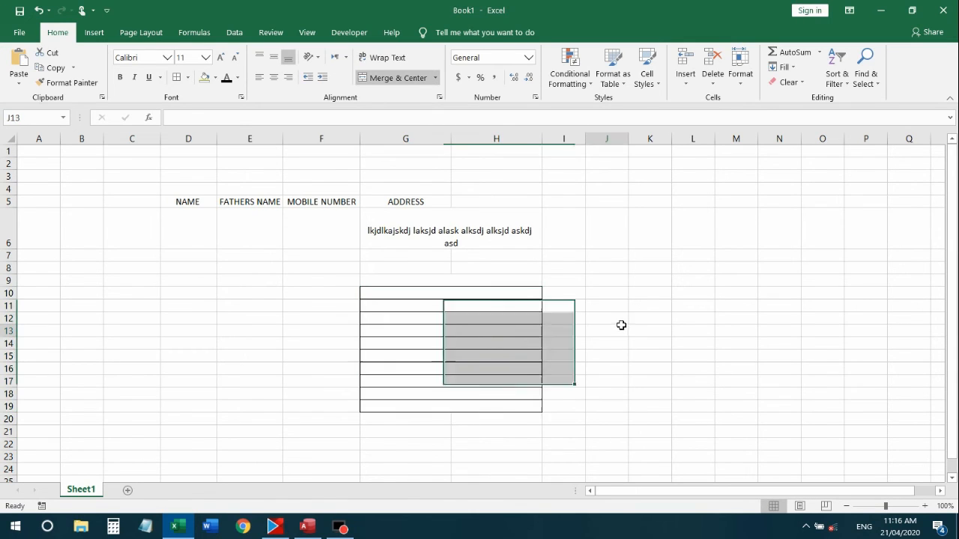
click(459, 297)
click(475, 319)
click(486, 335)
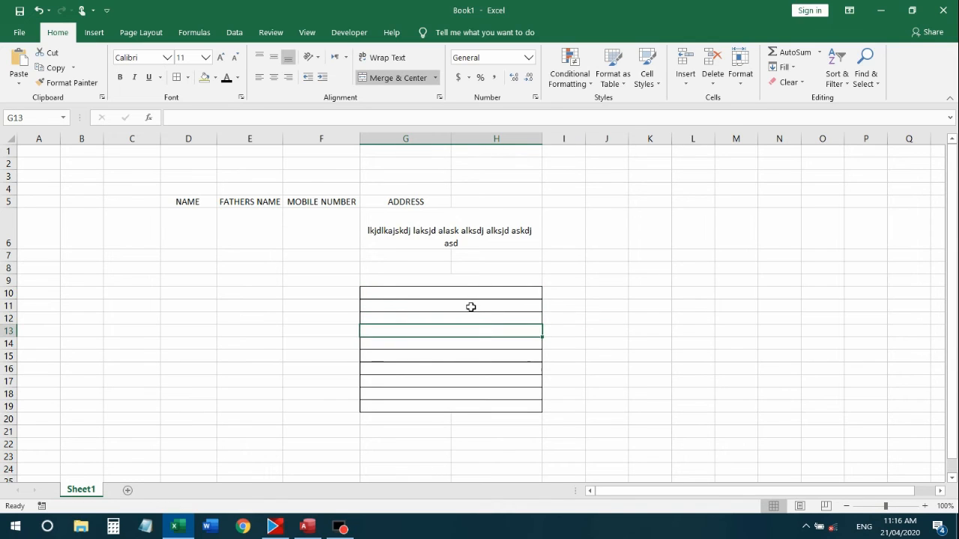
drag(396, 294, 517, 407)
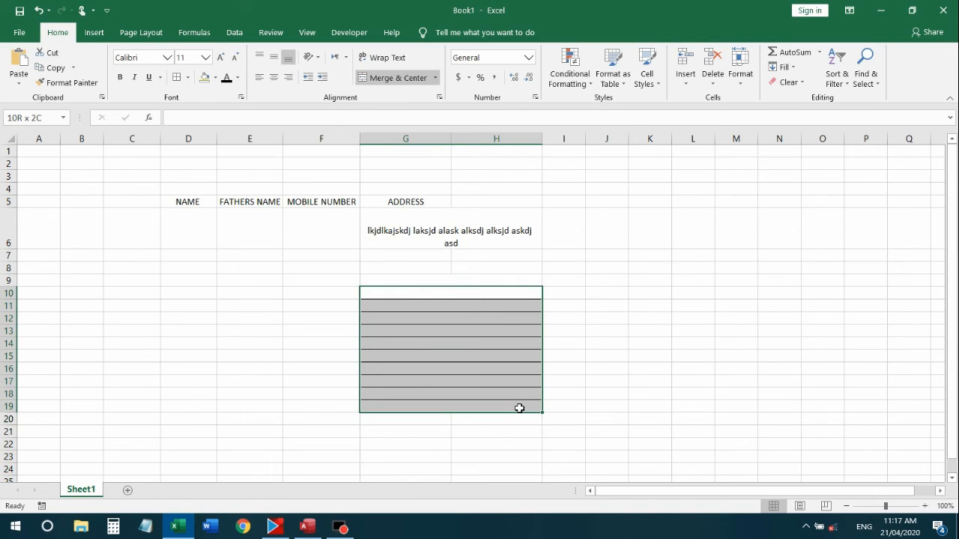
click(435, 78)
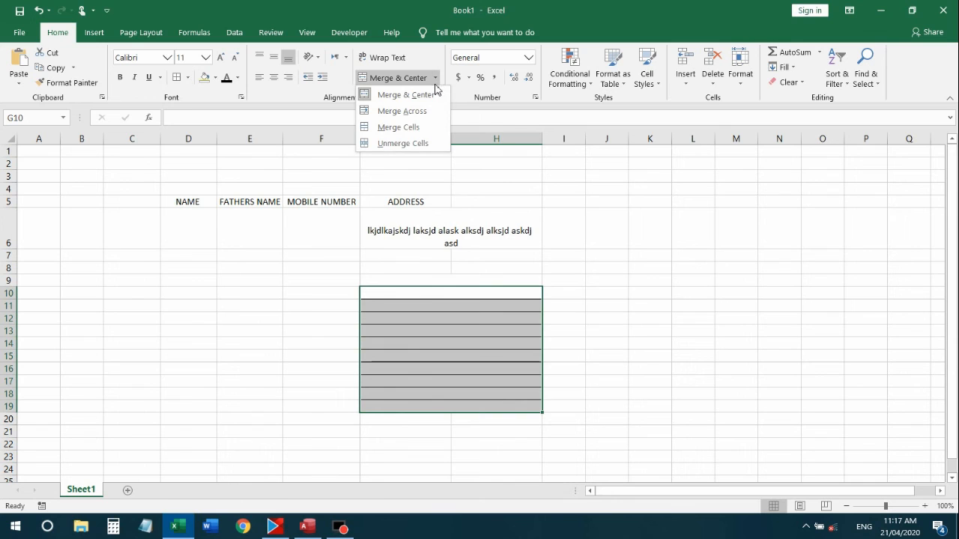
click(431, 129)
Unmerge the G10:H19 block back into separate cells
click(608, 367)
click(477, 347)
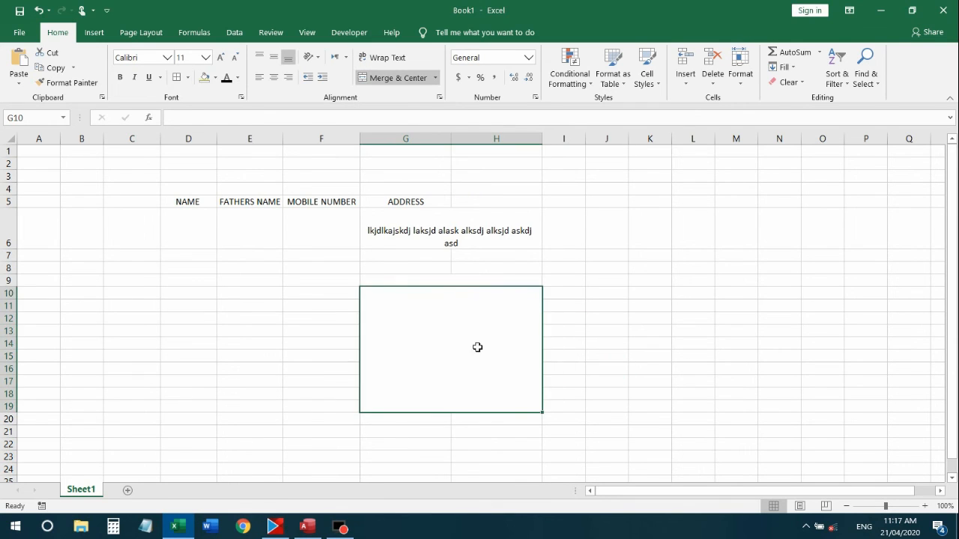
click(591, 284)
click(489, 330)
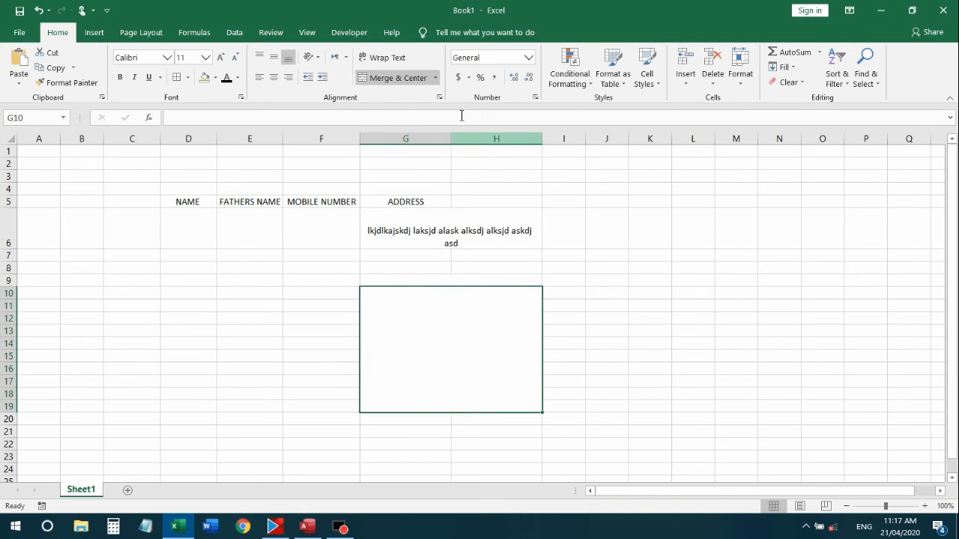
click(435, 79)
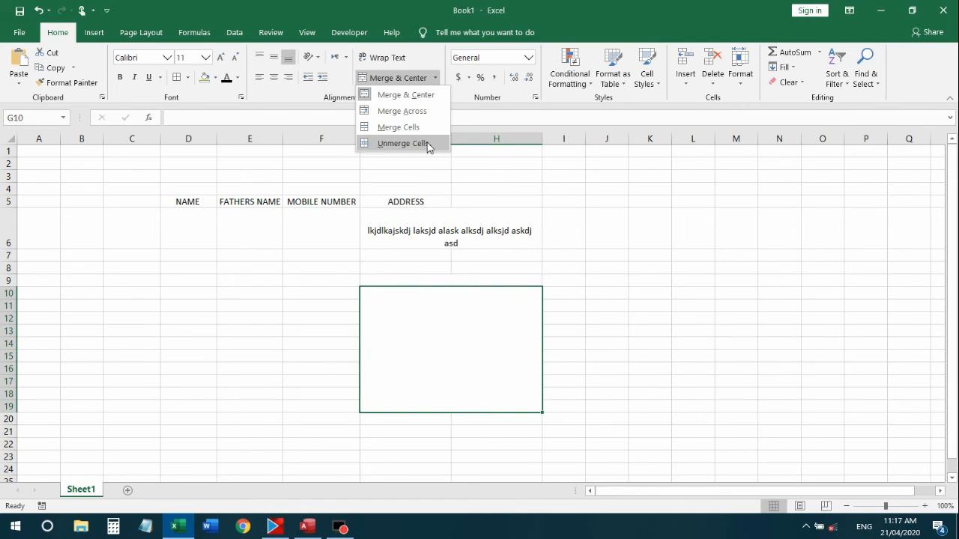
click(491, 309)
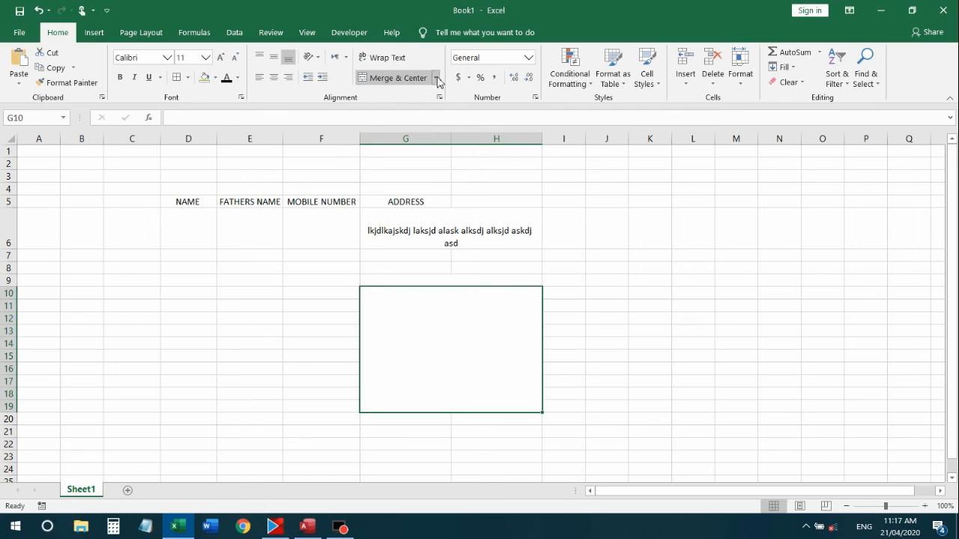
click(436, 78)
click(403, 143)
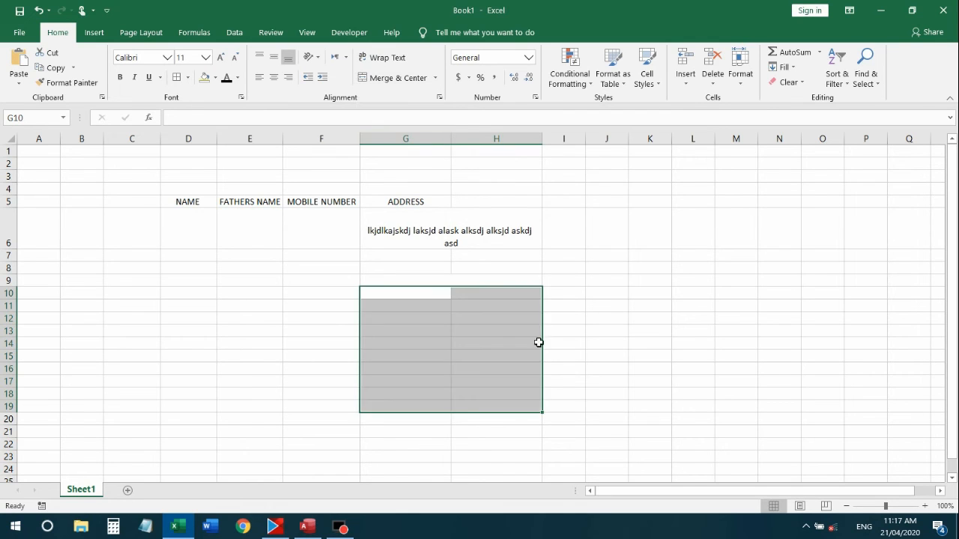
Look at the Insert options without choosing any, then select the header block D5:H8
click(633, 318)
click(552, 254)
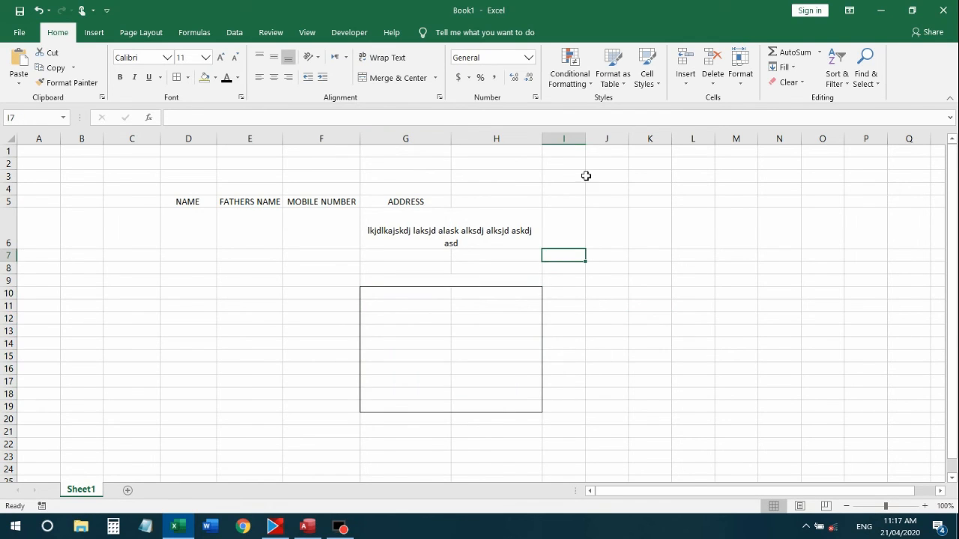
click(486, 326)
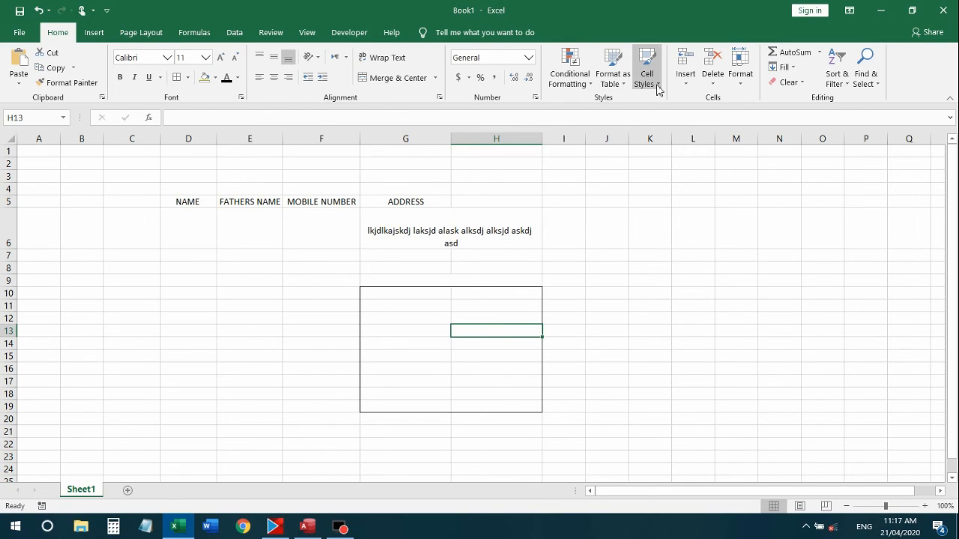
click(689, 86)
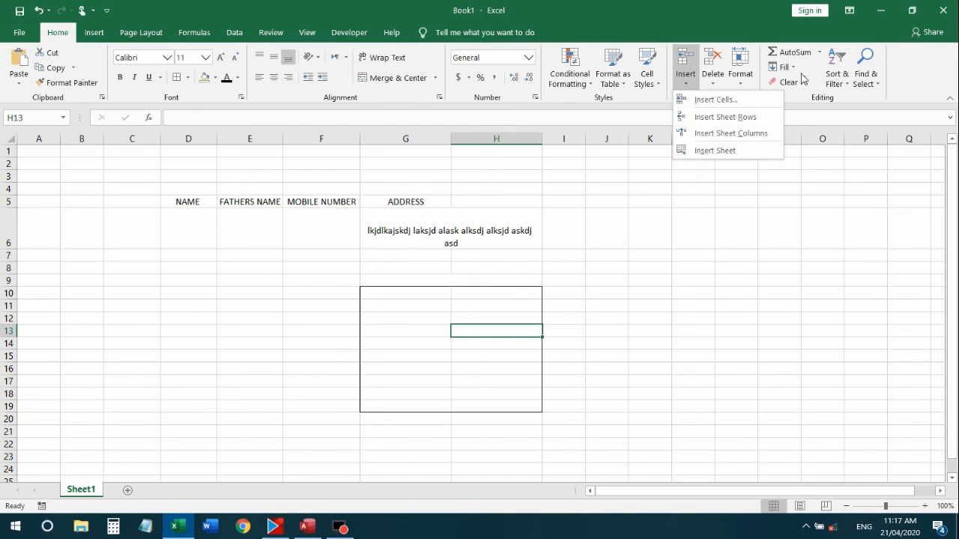
click(910, 85)
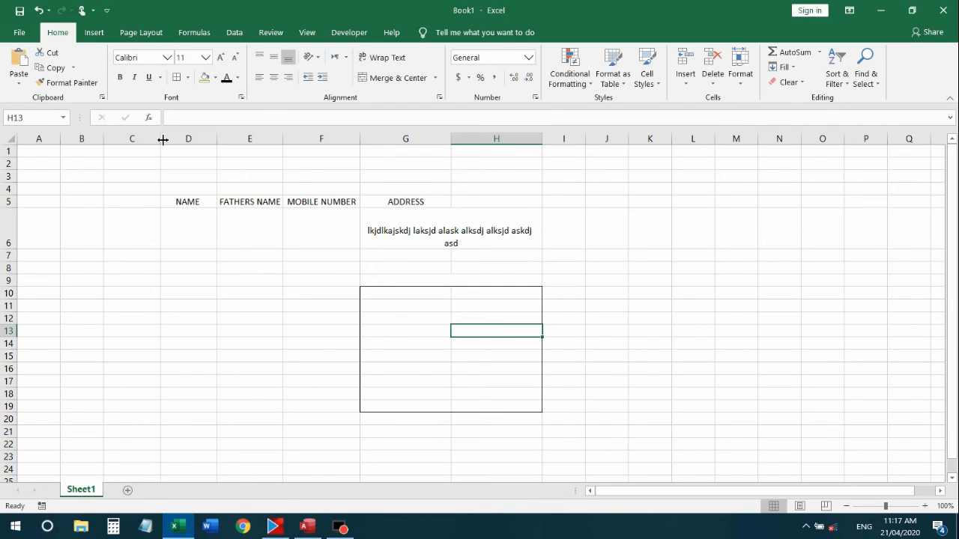
drag(182, 205, 466, 266)
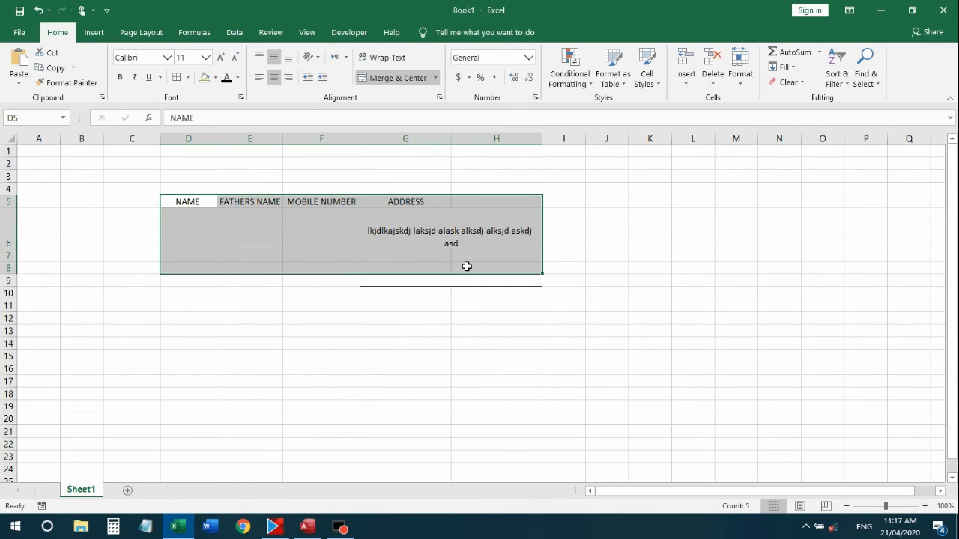
Delete the header and address text from D5:H8
key(Delete)
click(459, 304)
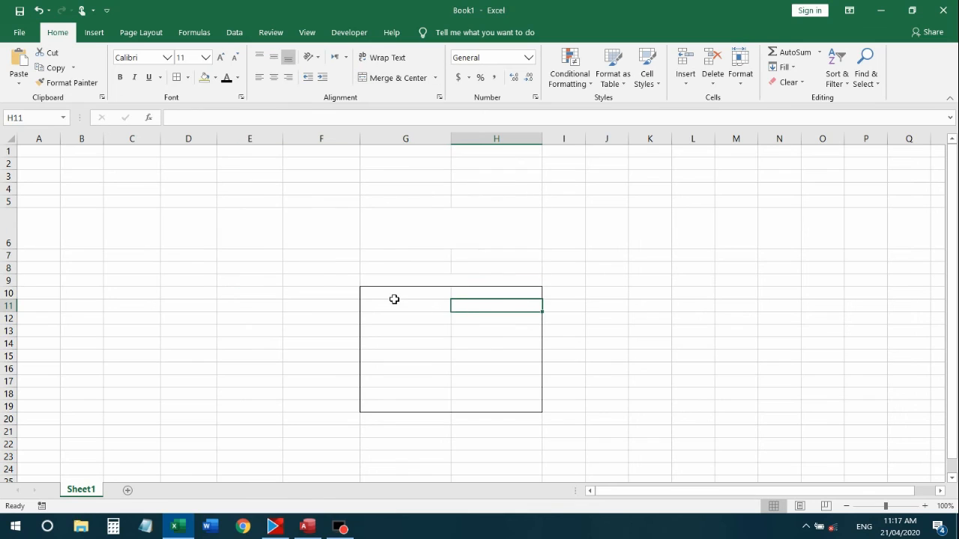
drag(396, 292, 484, 394)
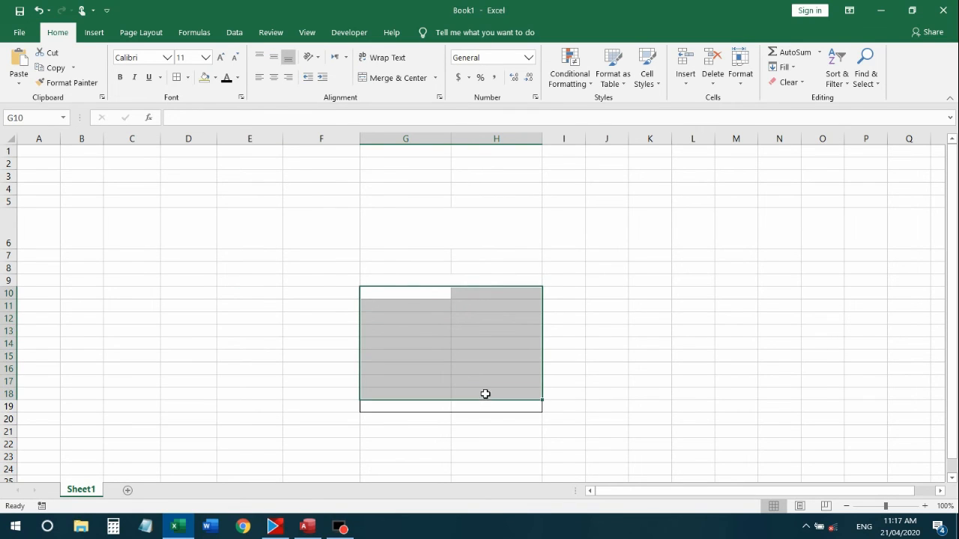
click(241, 213)
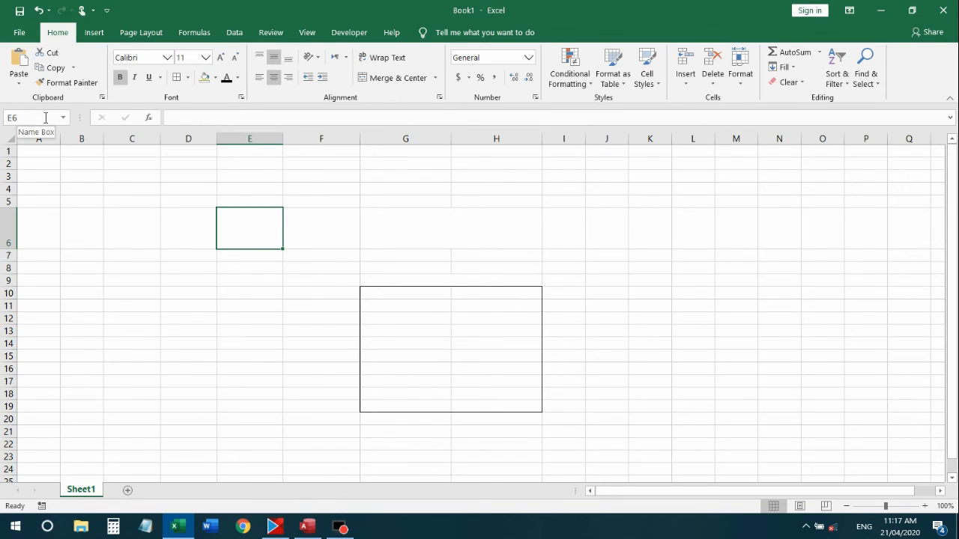
Autofit row 6 back to standard height and move between cells in columns B–D
click(94, 240)
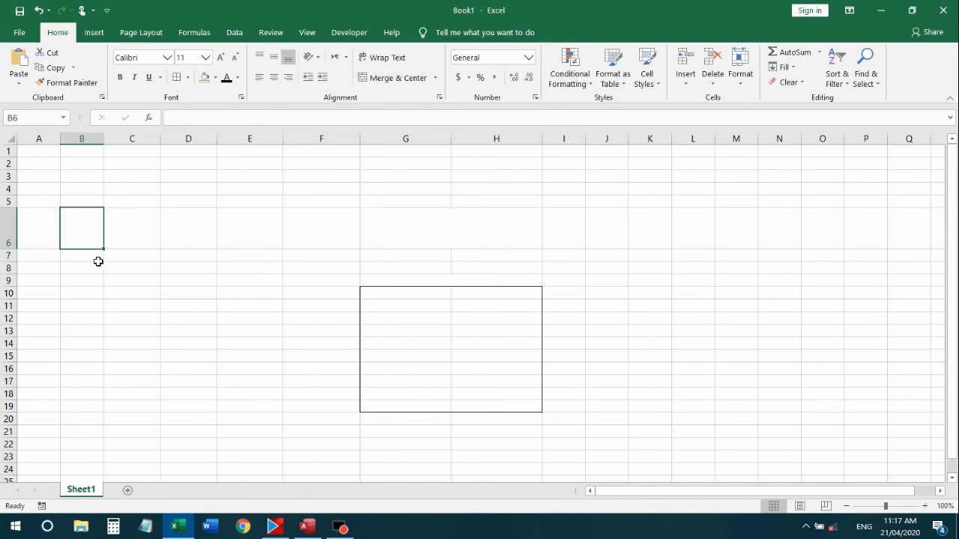
double_click(12, 248)
click(92, 236)
click(101, 188)
click(141, 180)
click(143, 200)
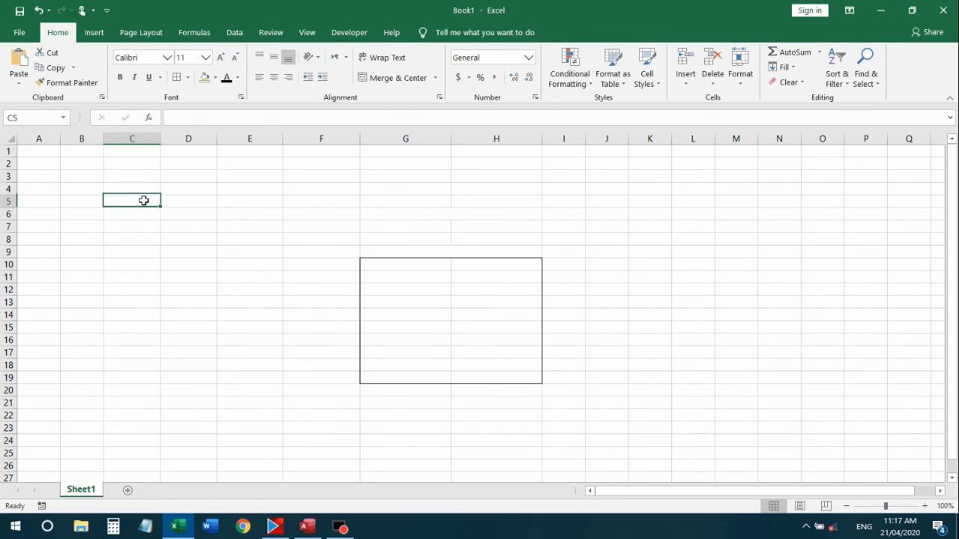
click(144, 187)
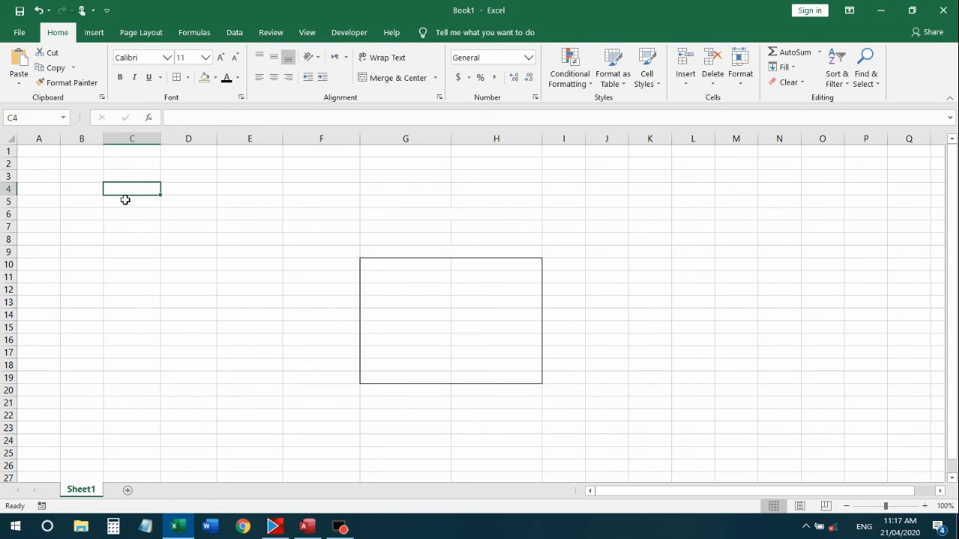
key(Right)
key(Left)
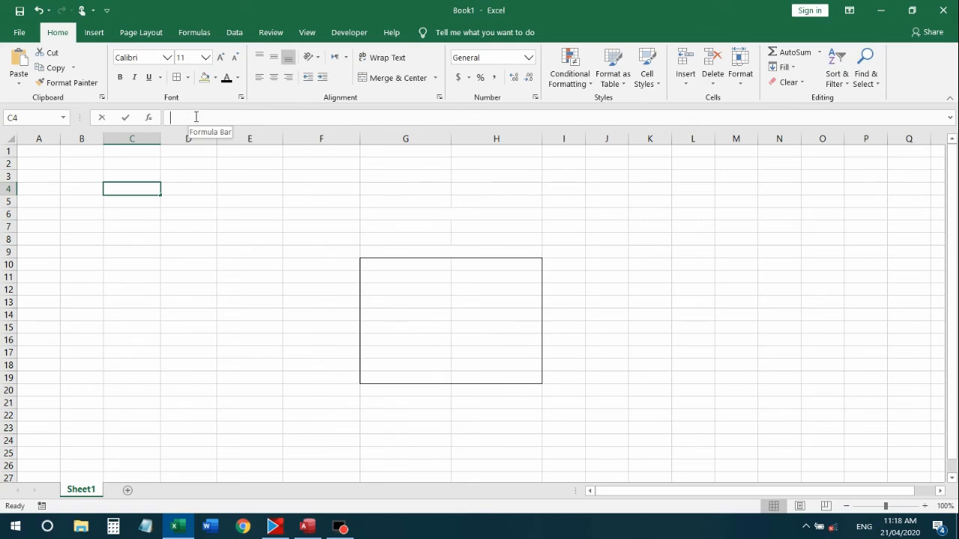
click(218, 204)
text(asdasdasd)
key(BackSpace)
key(Return)
click(268, 199)
key(Delete)
key(Return)
click(455, 342)
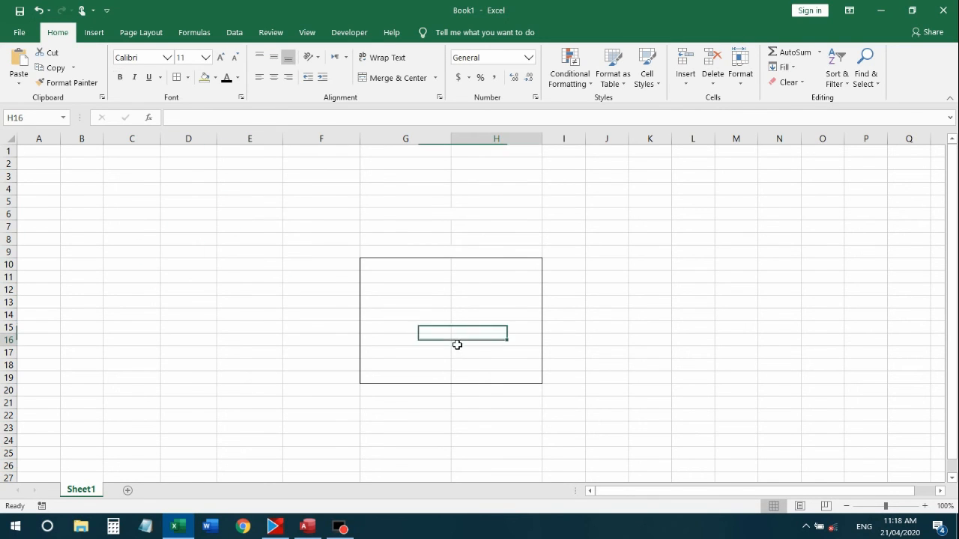
click(415, 303)
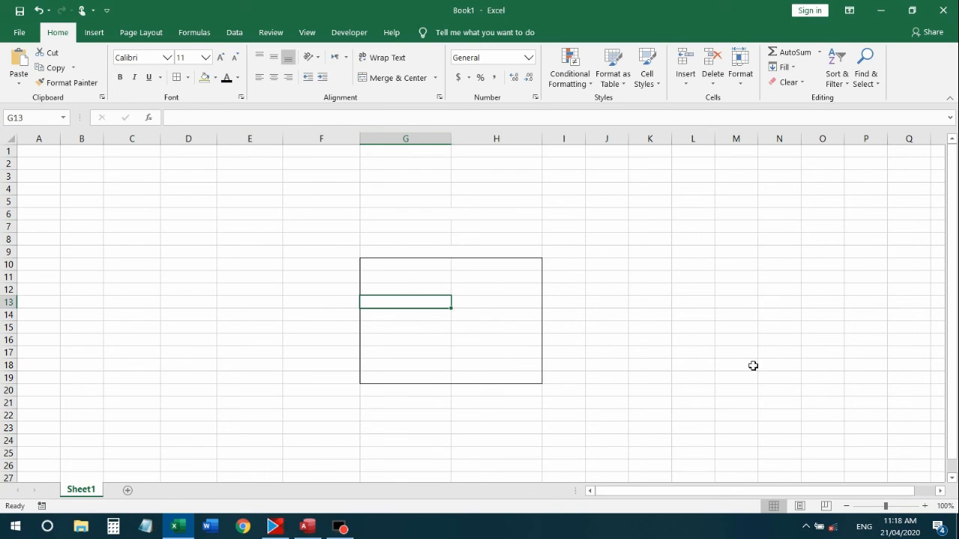
click(630, 277)
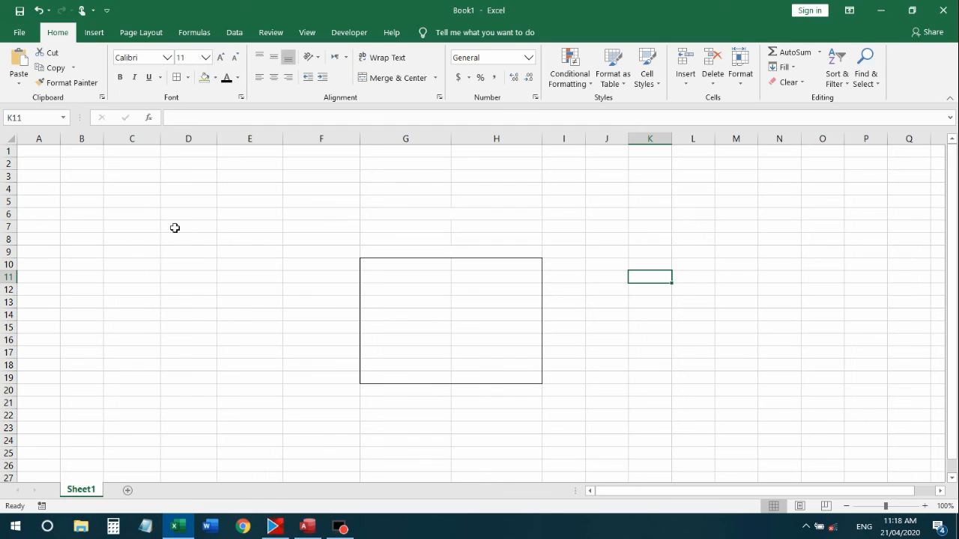
drag(38, 152, 517, 416)
click(634, 331)
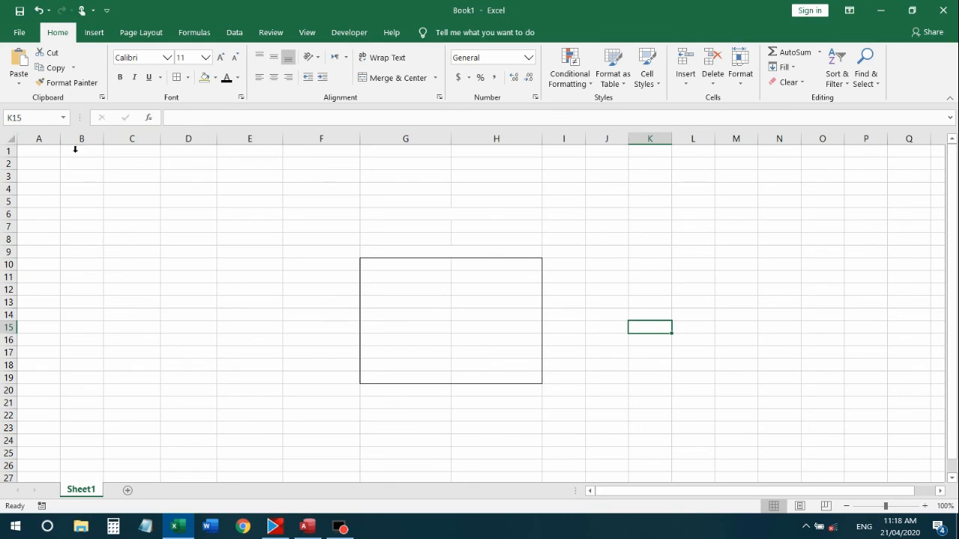
drag(41, 138, 409, 136)
click(253, 263)
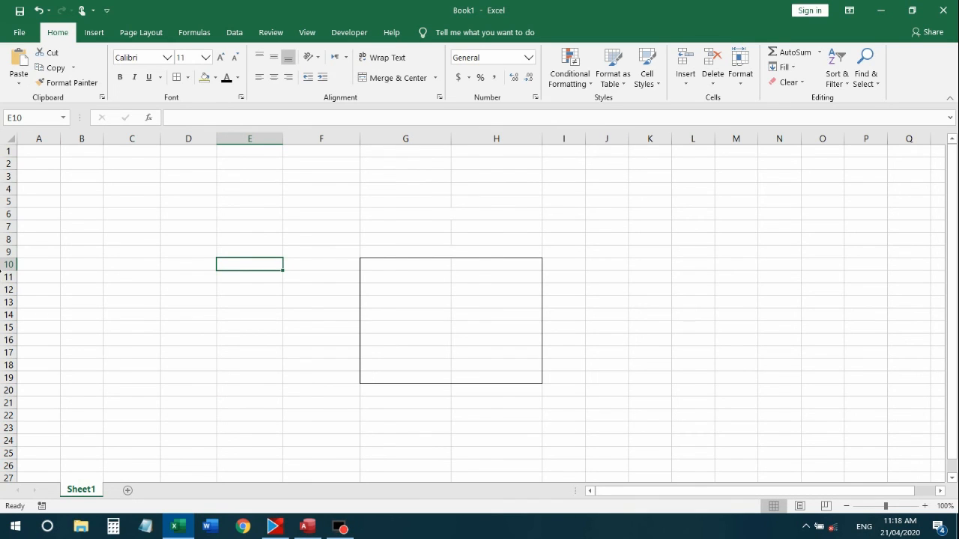
click(7, 164)
click(128, 149)
click(9, 227)
drag(97, 203, 124, 204)
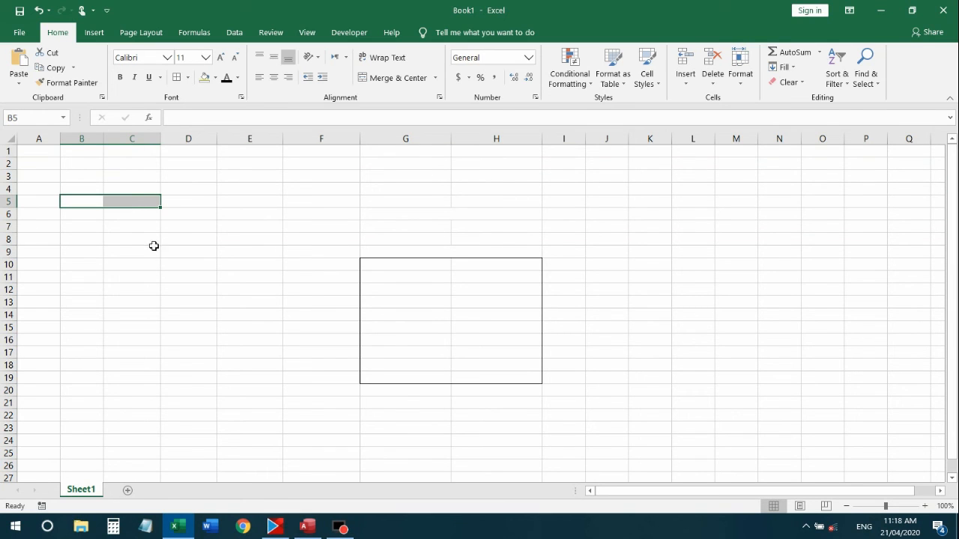
drag(155, 248, 157, 242)
click(188, 216)
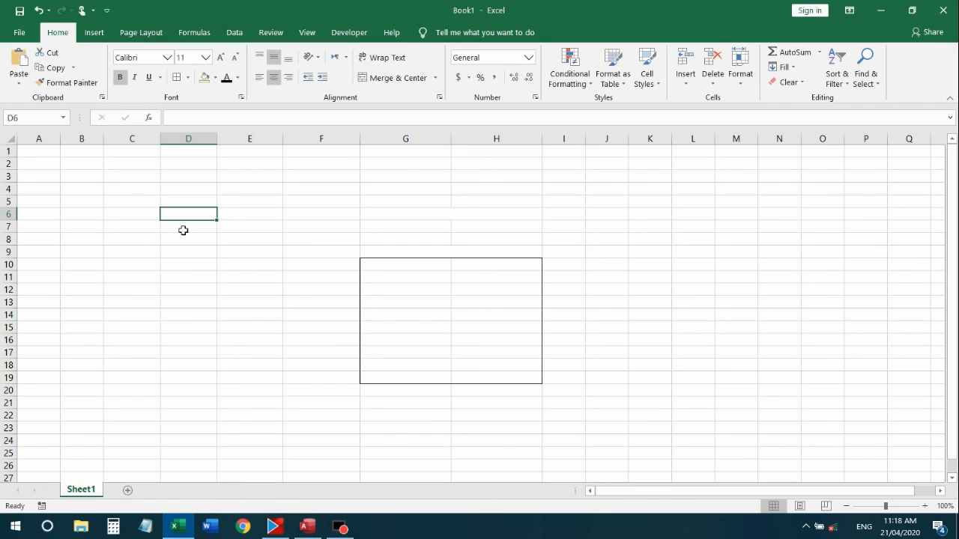
key(Down)
key(Down)
key(Right)
key(Right)
key(Right)
key(Down)
key(Down)
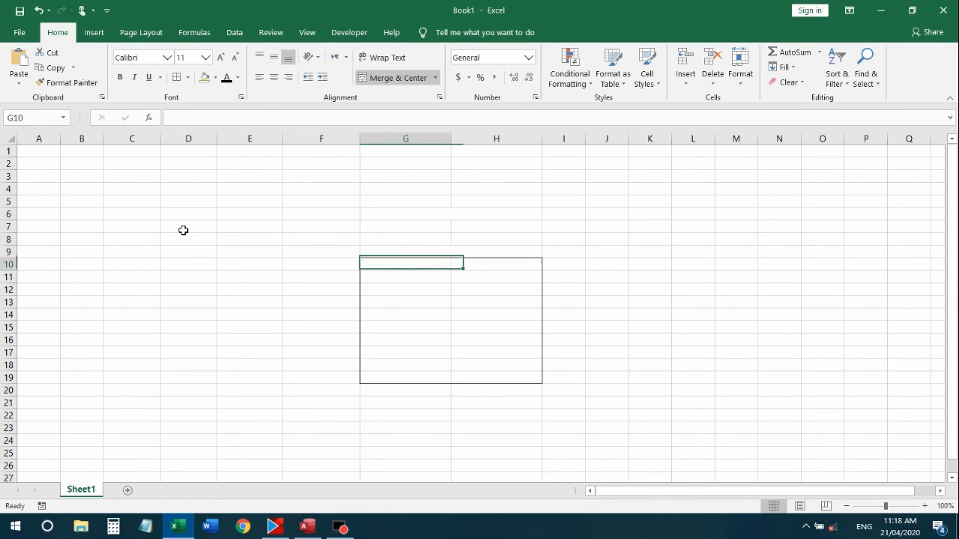
key(shift+Right)
key(shift+Down)
key(shift+Down)
key(shift+Down)
key(shift+Down)
key(shift+Down)
key(shift+Down)
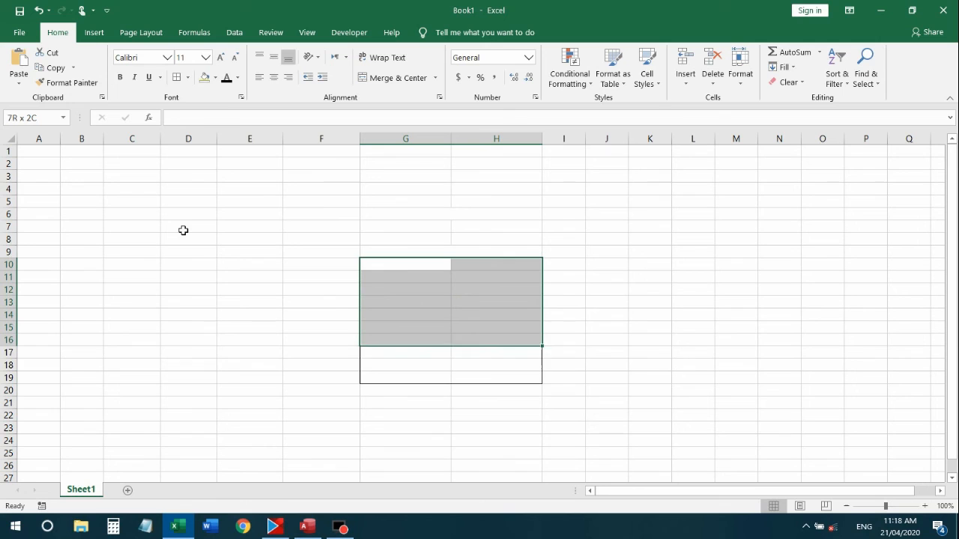
key(shift+Down)
key(shift+Down)
key(shift+Down)
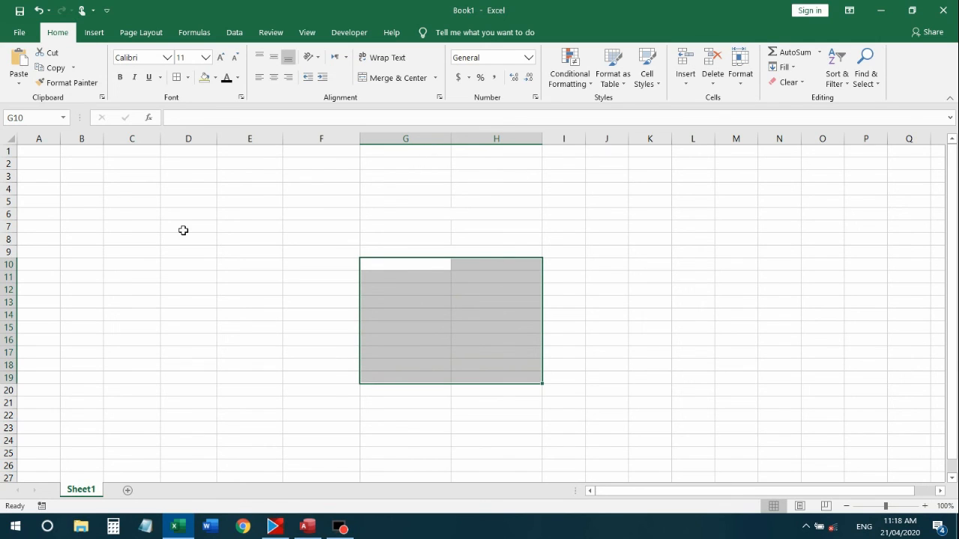
key(Down)
key(Down)
key(Down)
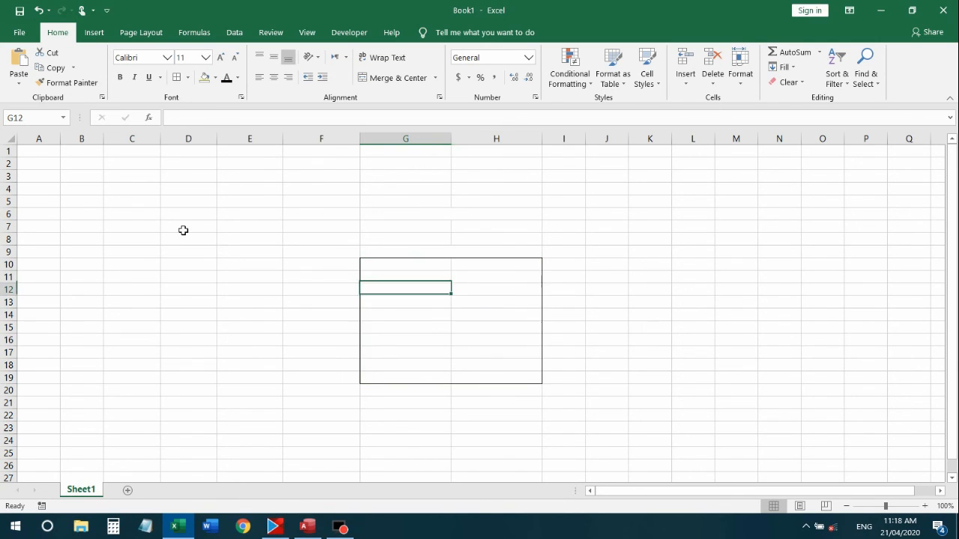
key(Up)
key(Up)
key(Up)
key(Up)
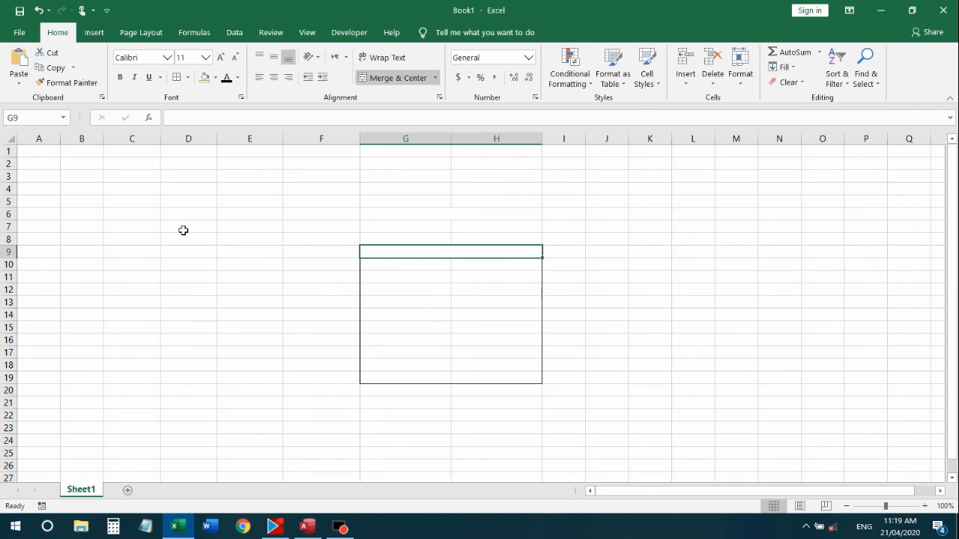
key(Up)
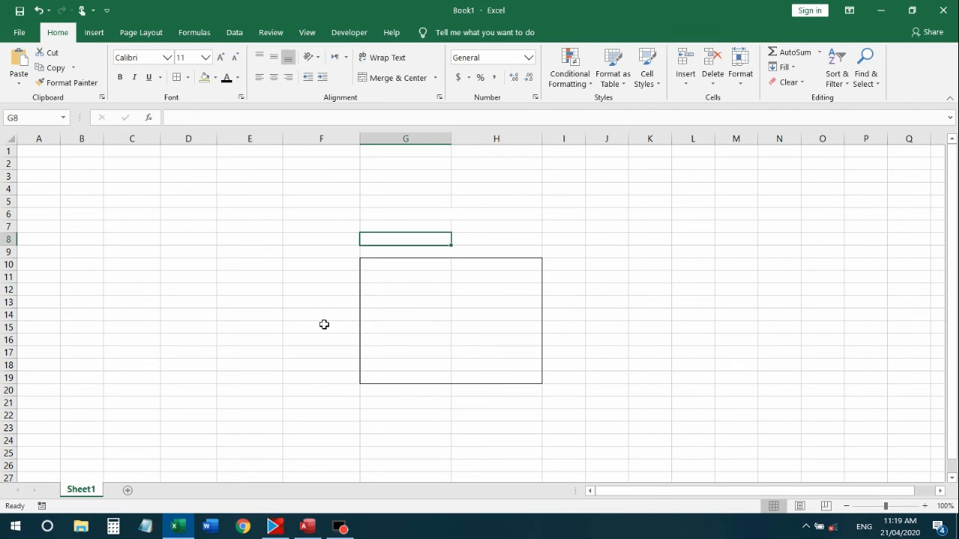
drag(420, 216, 496, 214)
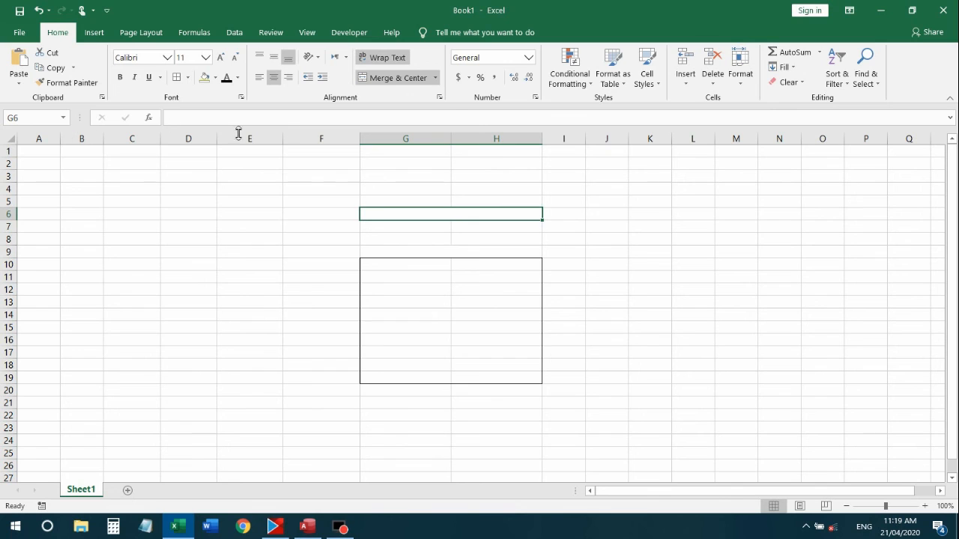
click(869, 138)
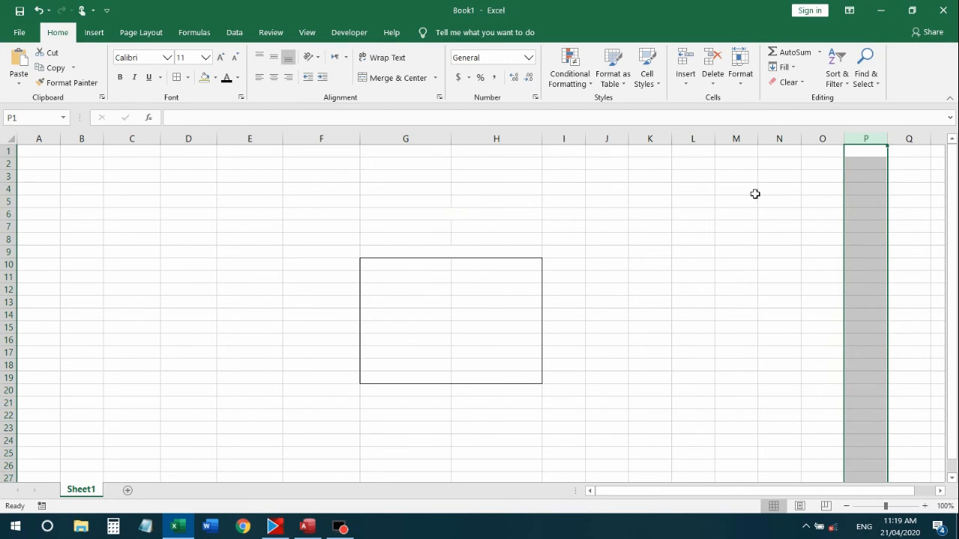
drag(691, 263, 649, 252)
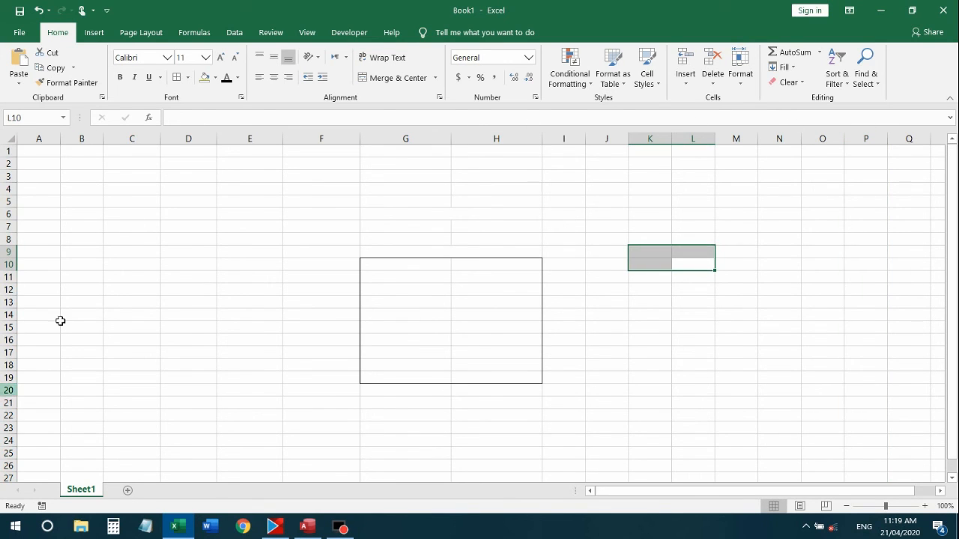
click(132, 290)
drag(332, 452, 303, 429)
click(162, 319)
drag(329, 389, 341, 379)
click(424, 301)
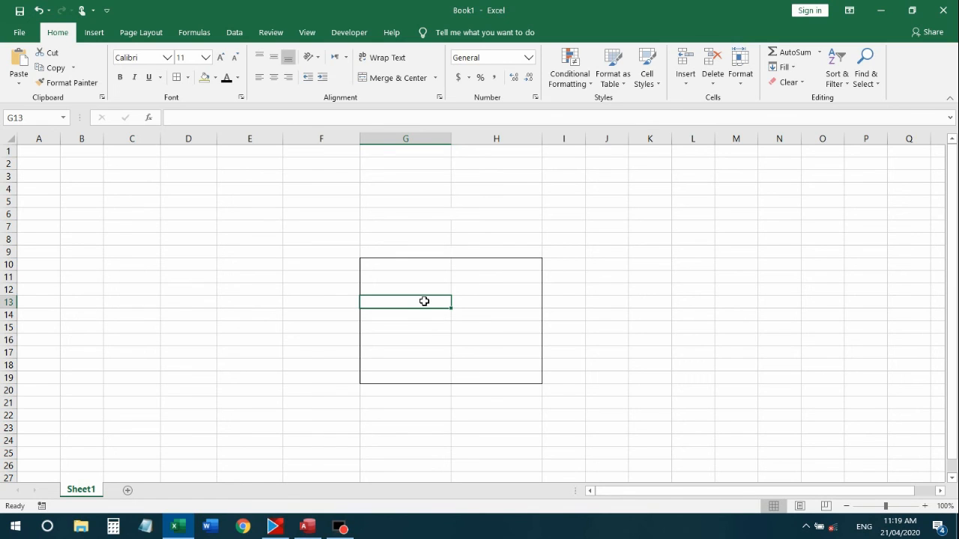
click(435, 214)
key(shift+Down)
key(shift+Down)
key(shift+Down)
key(shift+Down)
key(shift+Down)
key(shift+Down)
key(shift+Down)
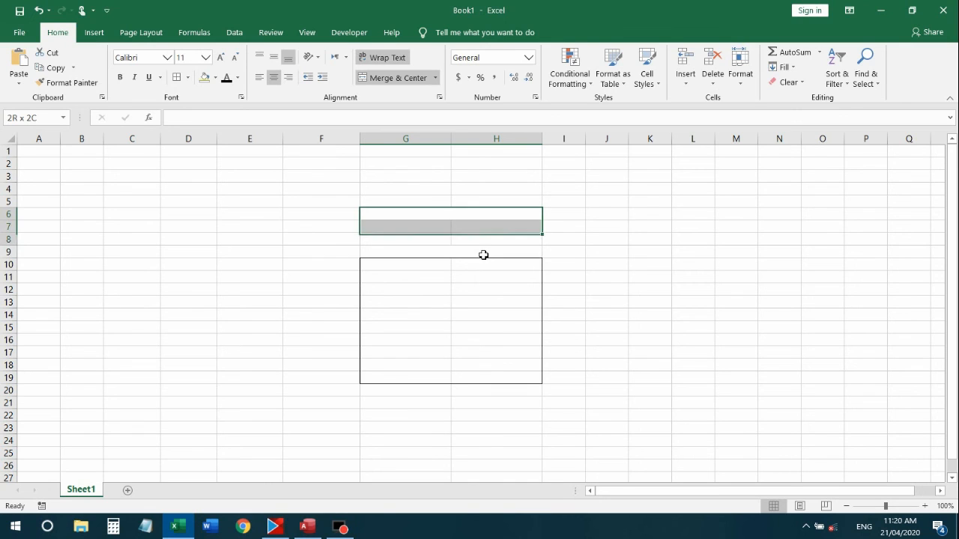
key(shift+Down)
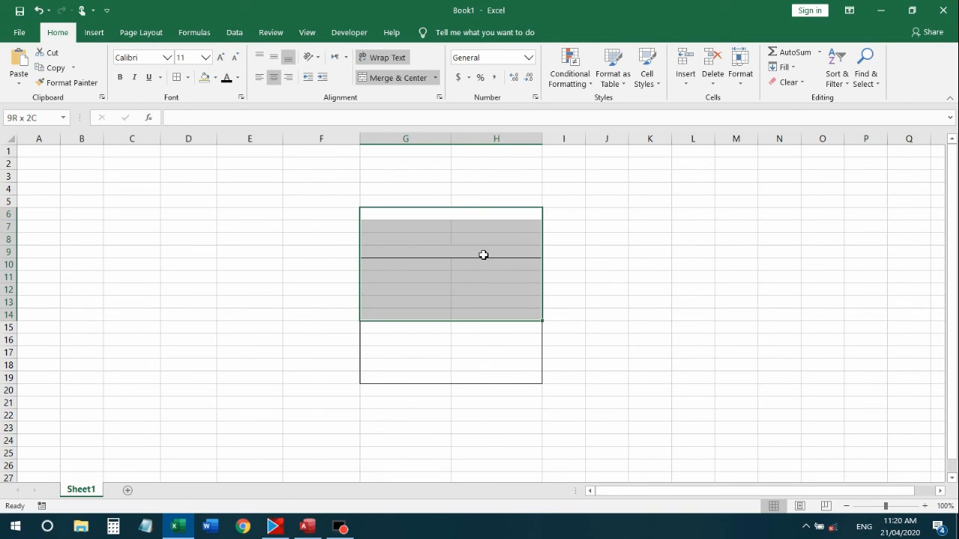
key(shift+Up)
key(shift+Up)
key(shift+Up)
key(shift+Up)
key(shift+Up)
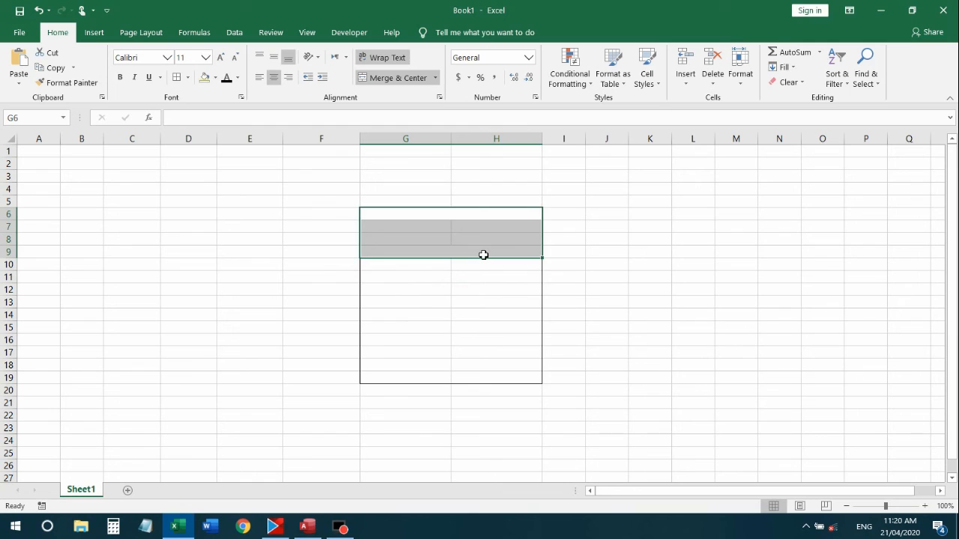
key(Up)
key(Down)
key(Down)
key(Down)
key(Down)
key(Up)
key(Up)
key(Up)
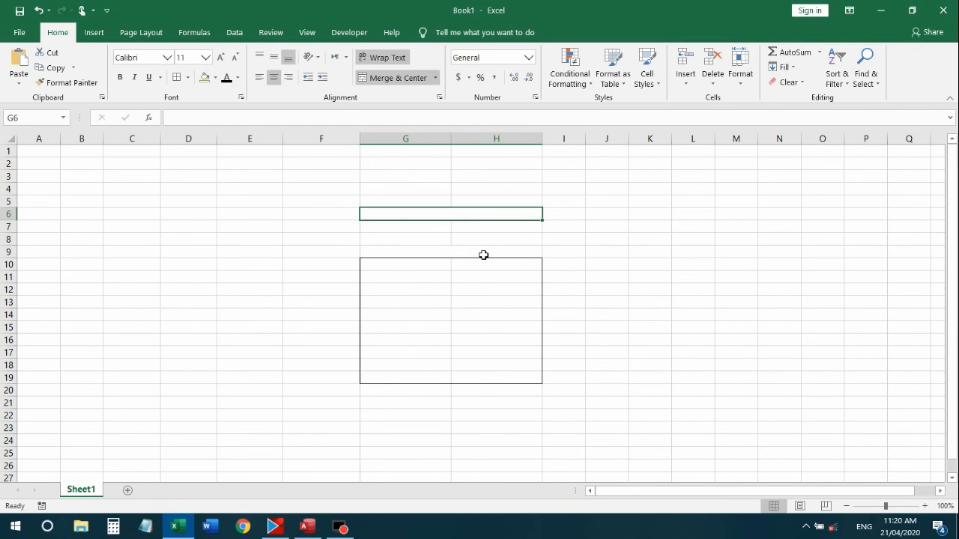